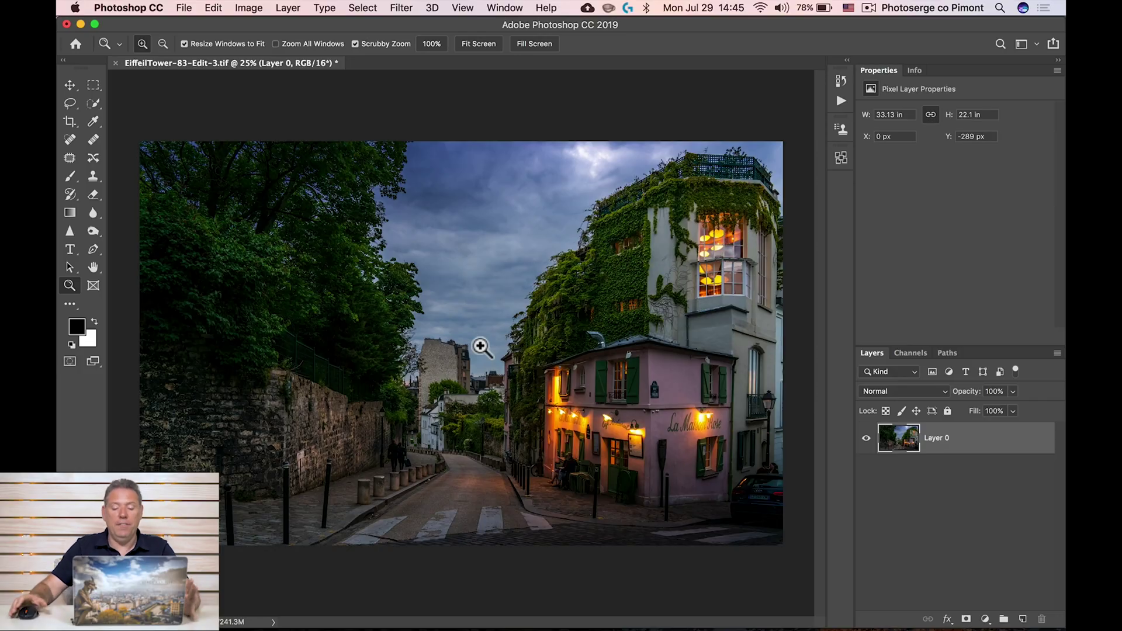
- Zoom in and out across the photo to inspect the alley at its centre
left_click(781, 497)
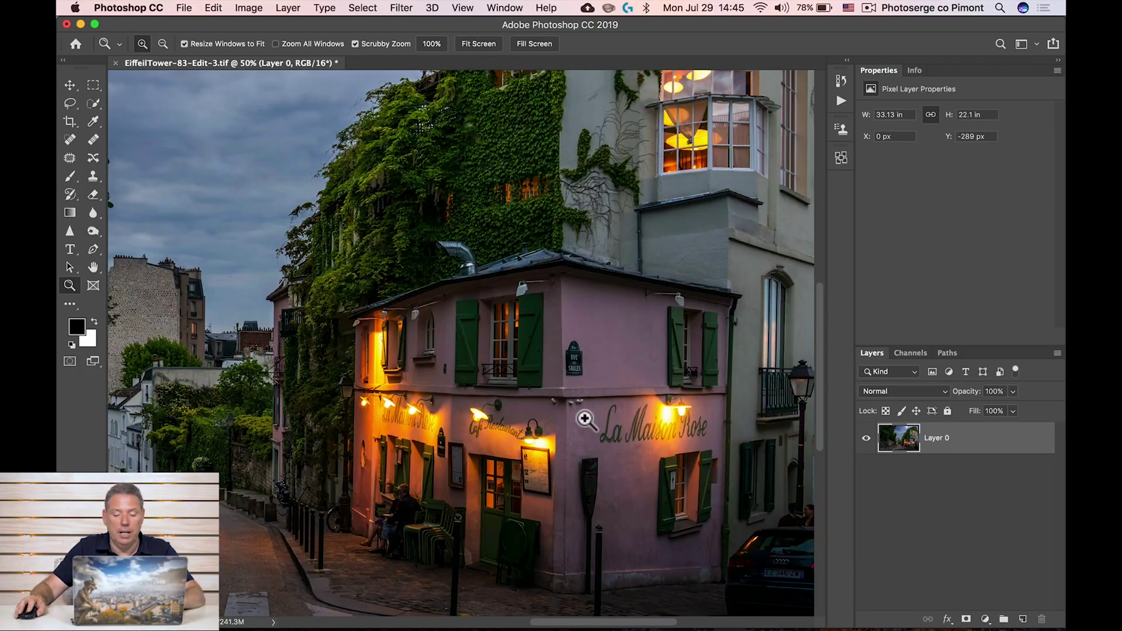
left_click(588, 404, "alt")
left_click(590, 401, "alt")
left_click_drag(311, 303, 533, 351)
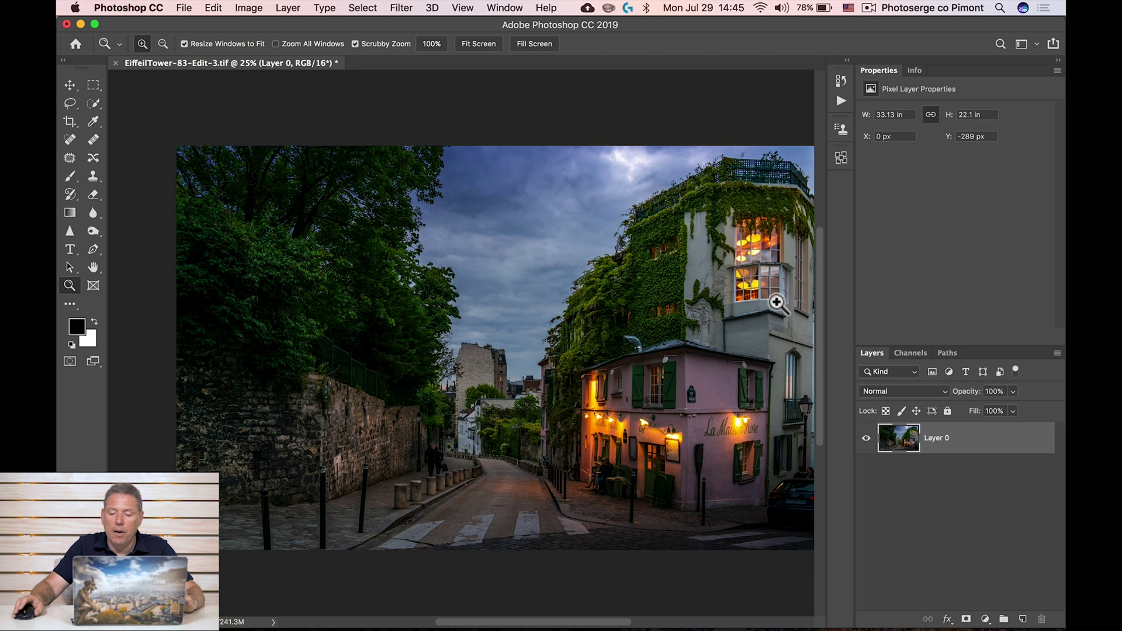
left_click(509, 414)
left_click(537, 376)
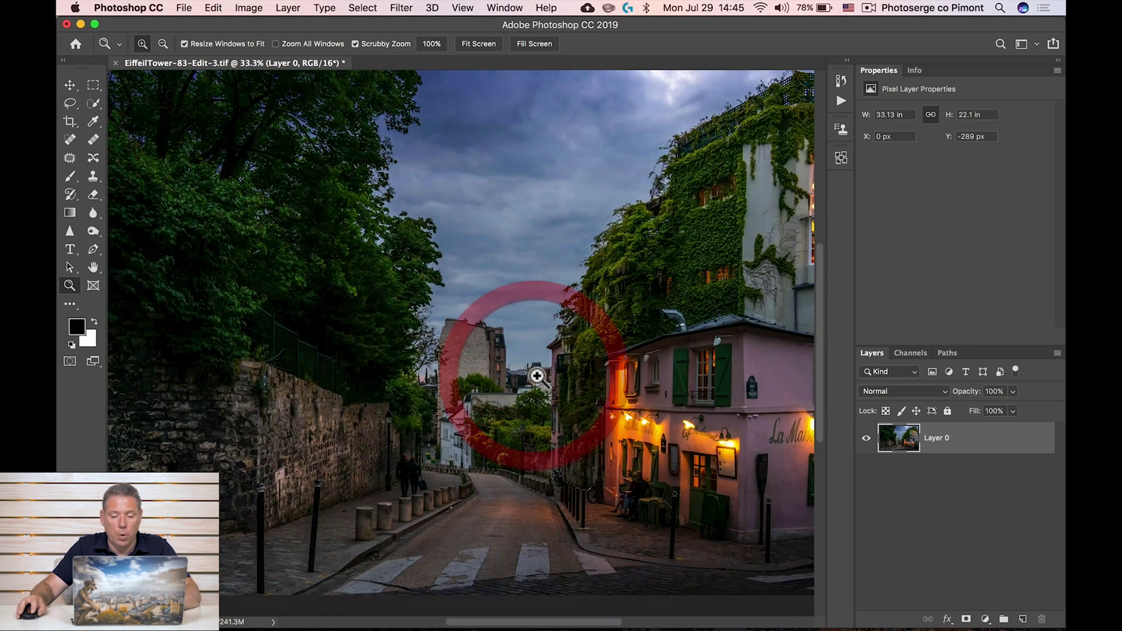
left_click(537, 376, "alt")
left_click(743, 447)
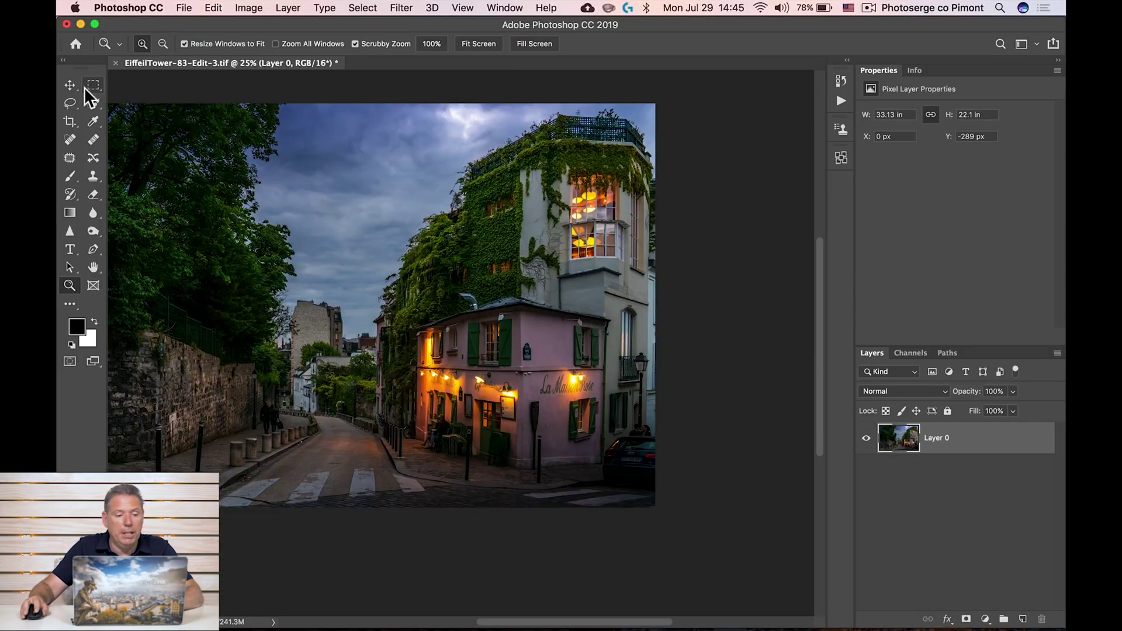
- Crop the photo by moving the right edge so it is about 7247 px wide
left_click(70, 123)
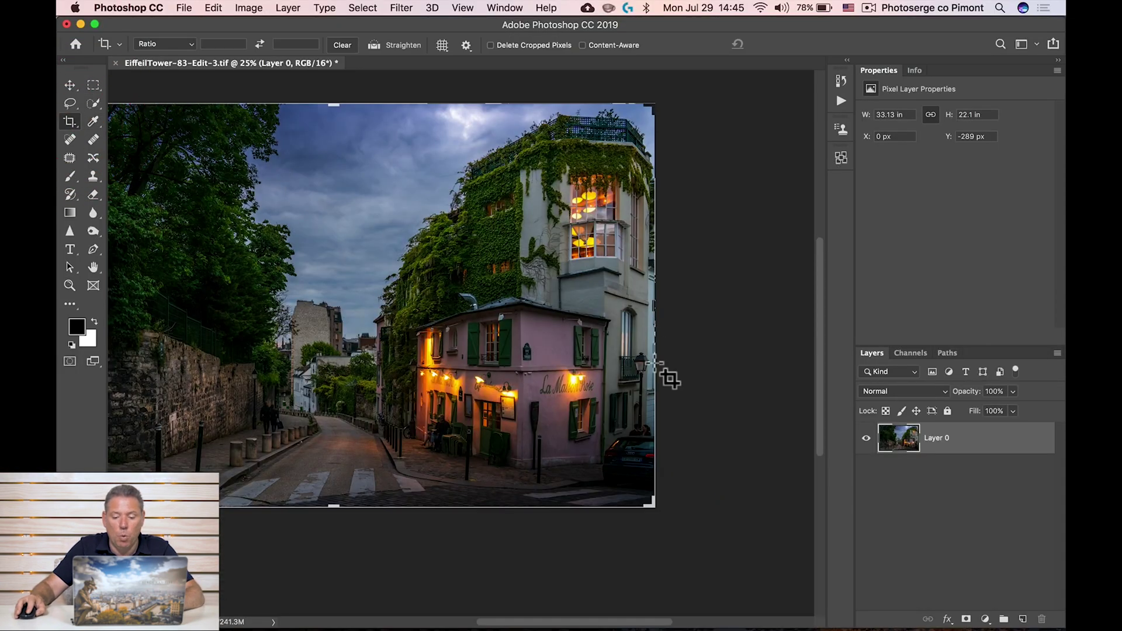
left_click_drag(659, 308, 632, 301)
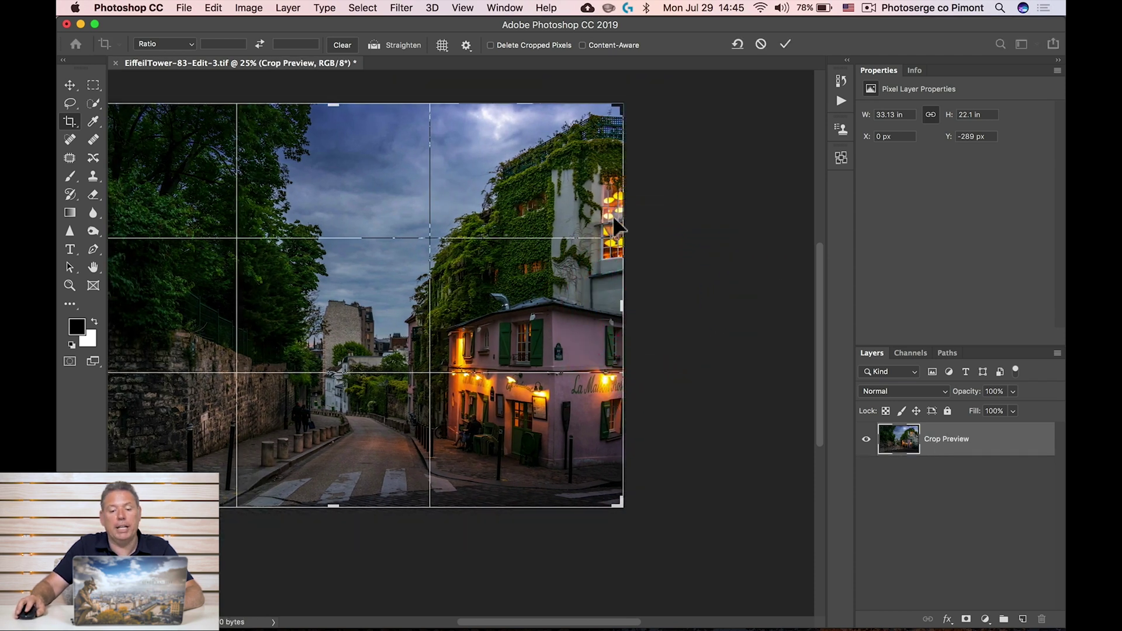
left_click_drag(624, 308, 679, 258)
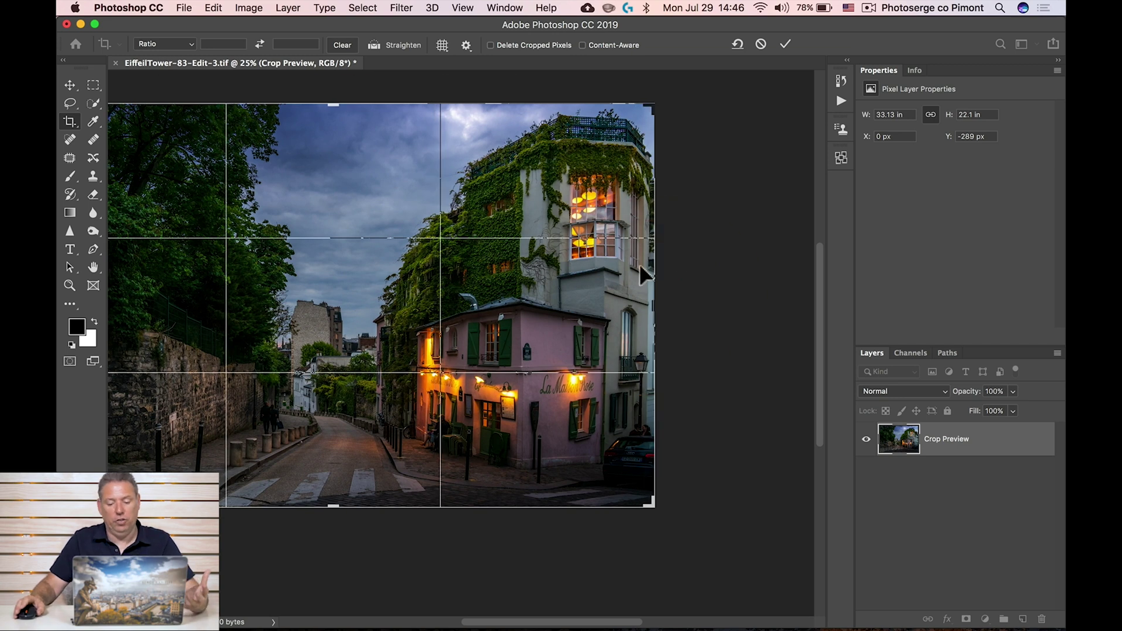
key("Return")
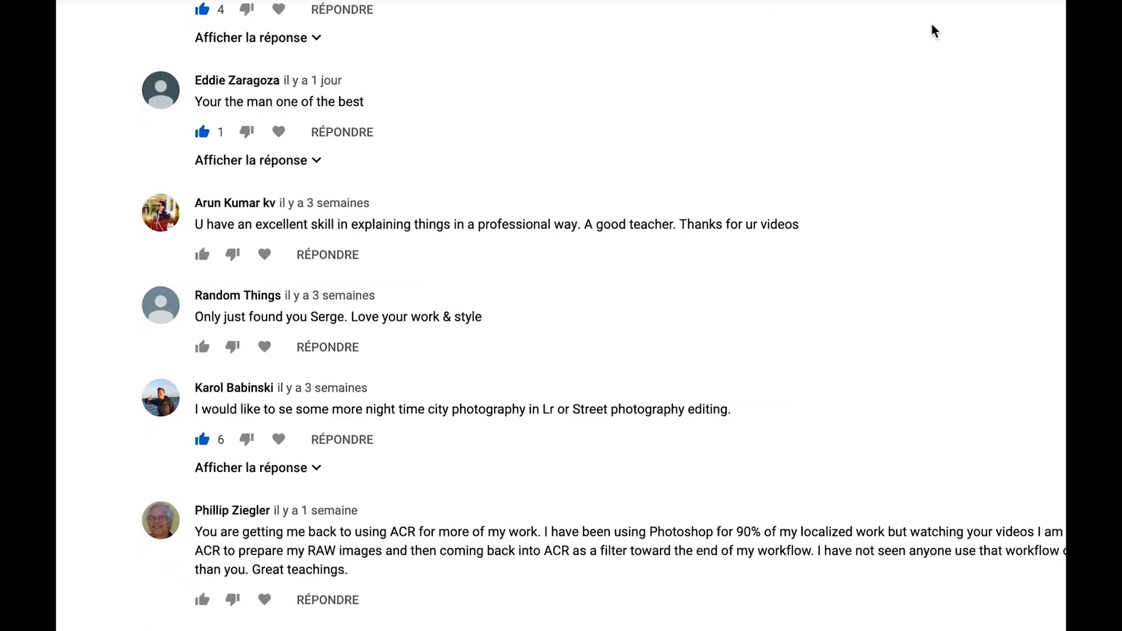
- Subscribe to the YouTube channel, then duplicate Layer 0 into Layer 0 copy
scroll(931, 24, "down", 3)
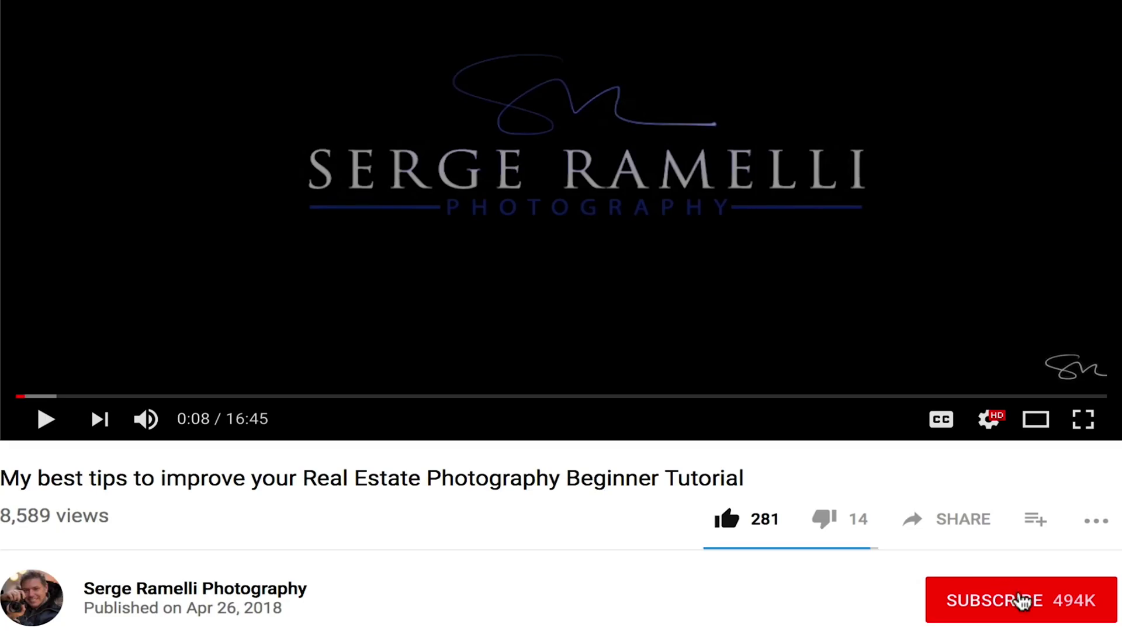
left_click(1022, 602)
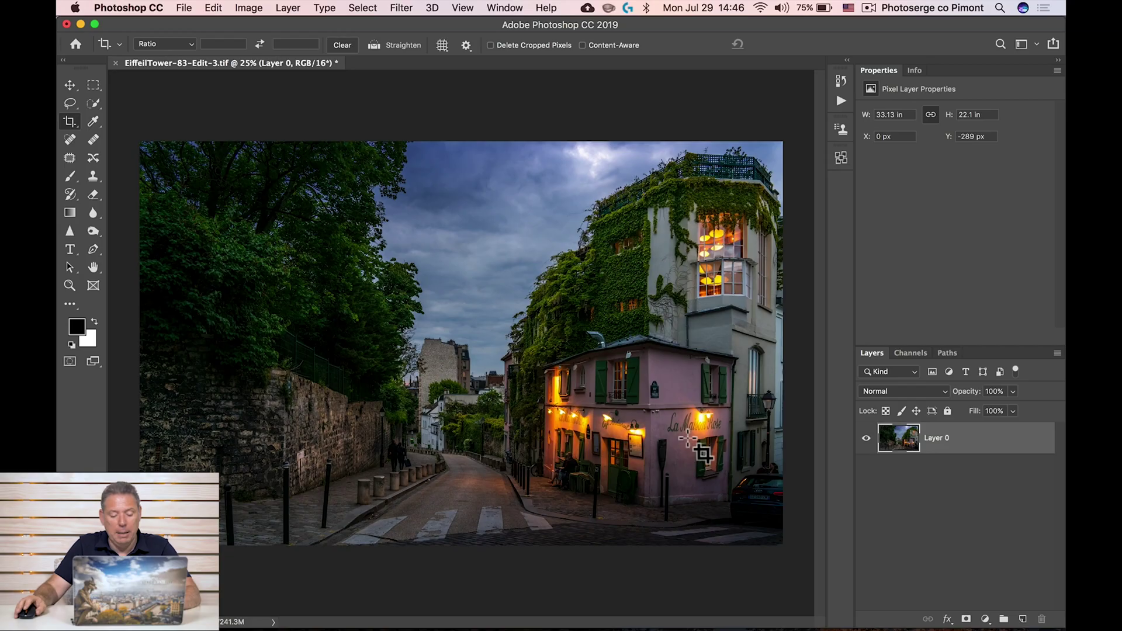
key("z")
left_click_drag(736, 462, 604, 293)
left_click(604, 296)
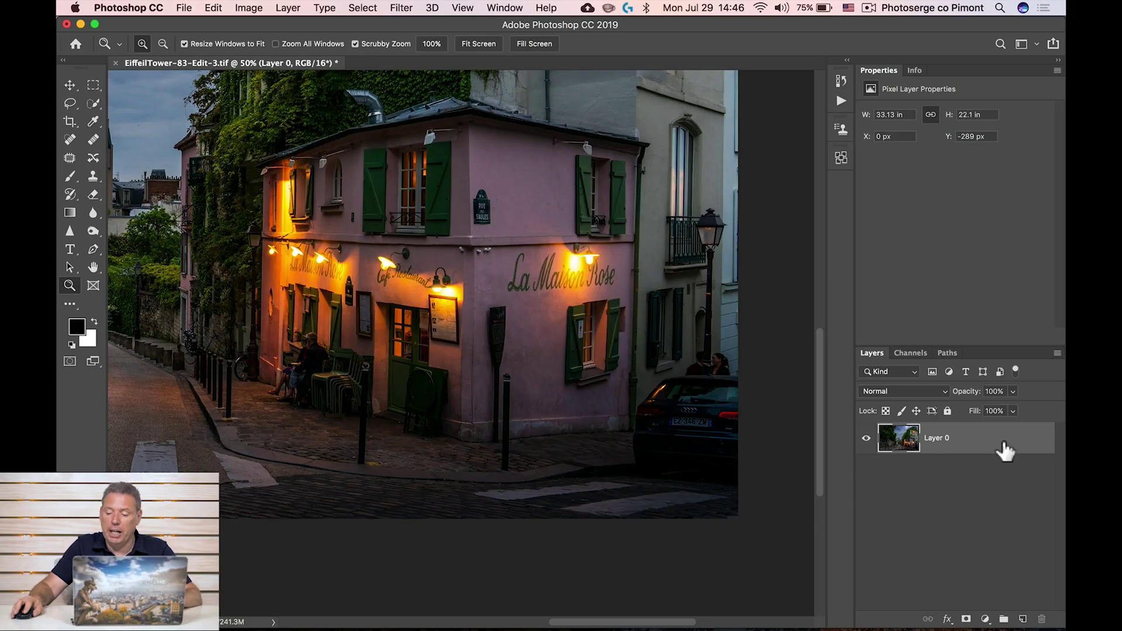
left_click_drag(1005, 450, 1023, 619)
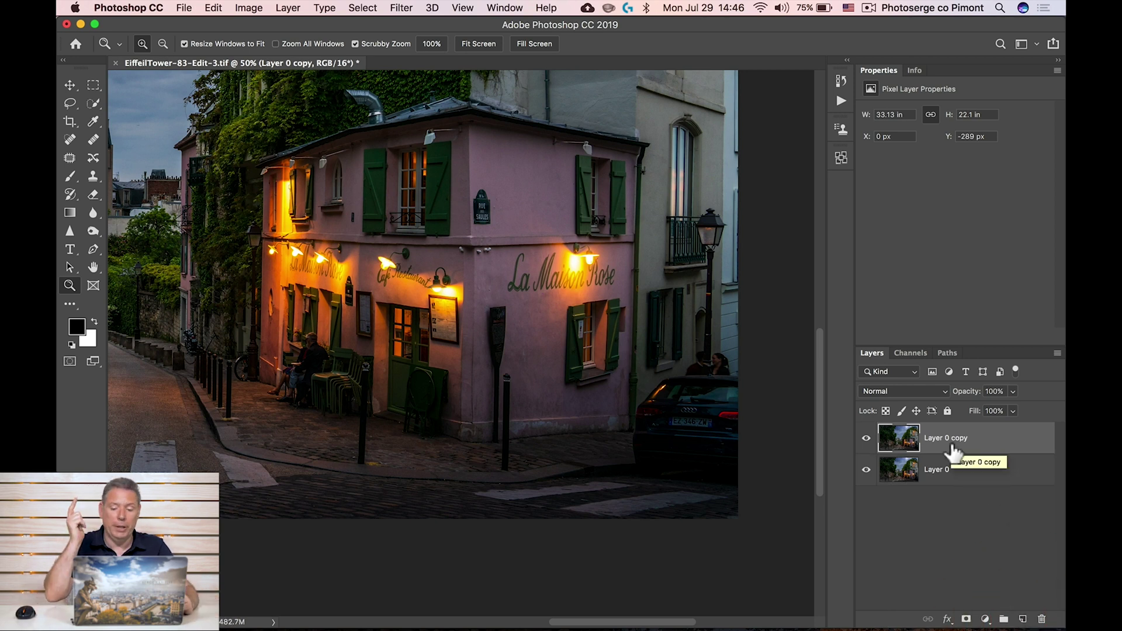
- Lasso a loose area around the parked car with a 30 px feather
left_click(685, 404)
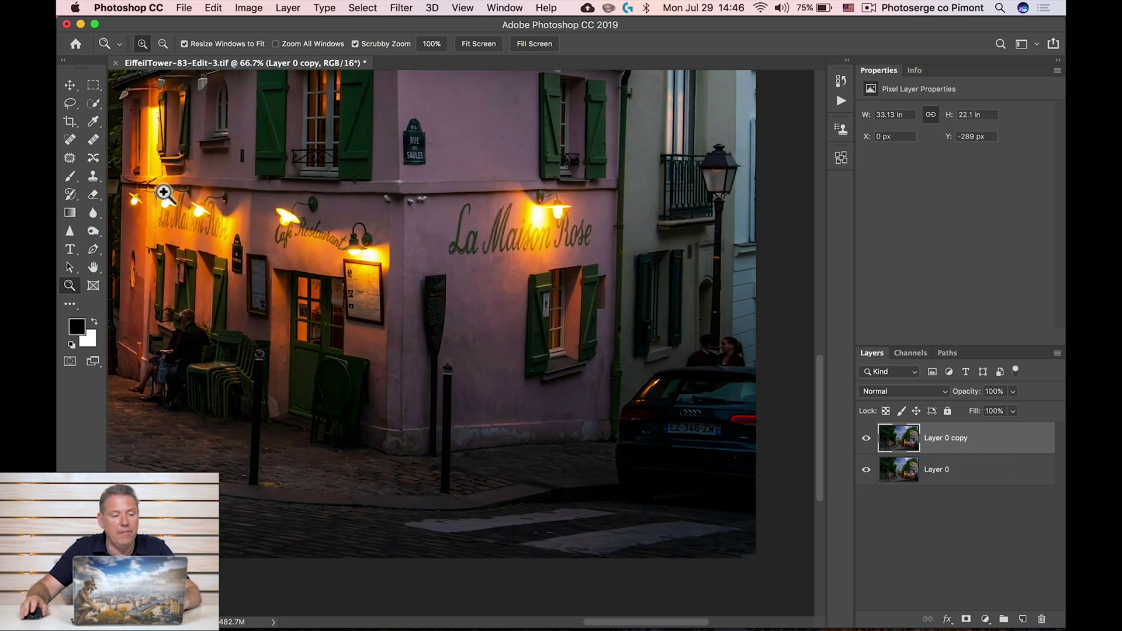
left_click(70, 103)
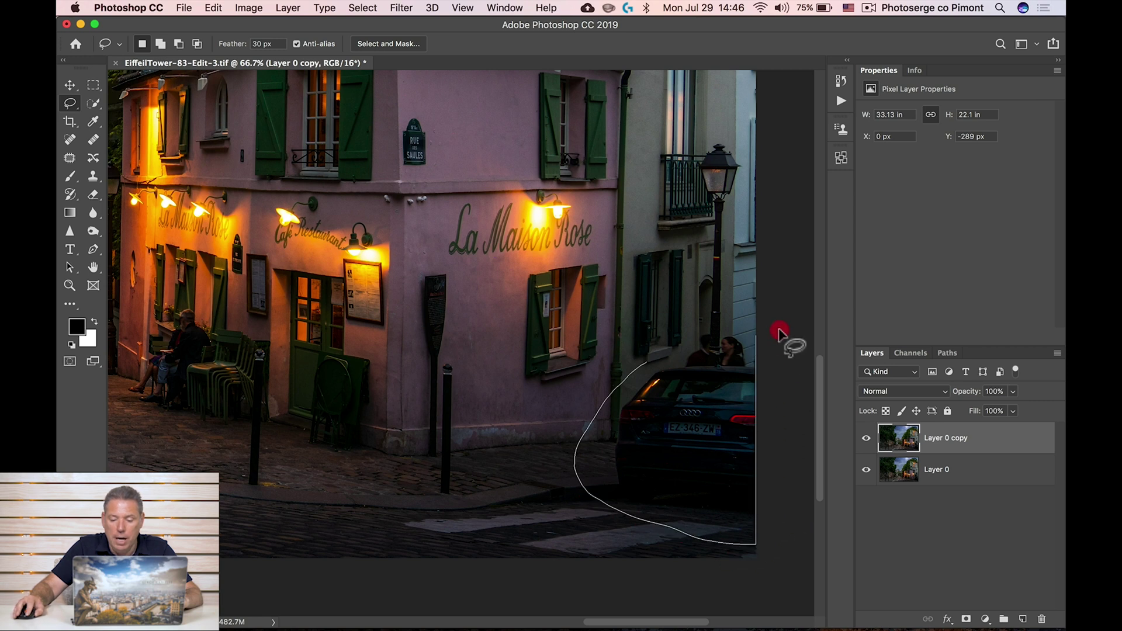
left_click_drag(653, 354, 646, 356)
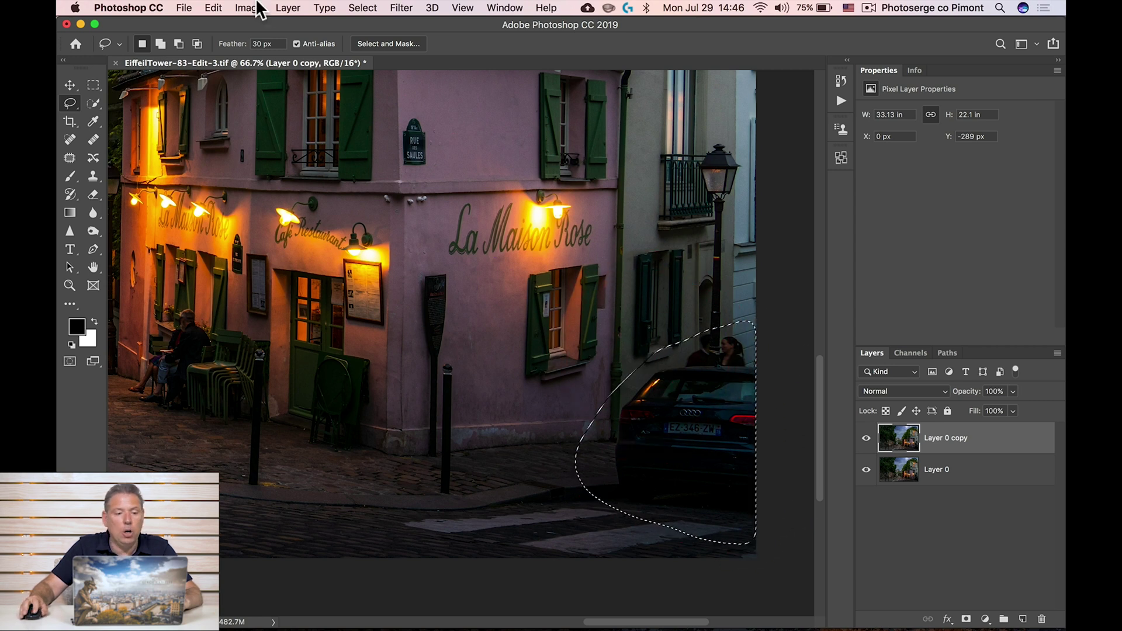
- Content-Aware Fill the car selection onto new layer Layer 0 copy 2, then deselect
left_click(213, 7)
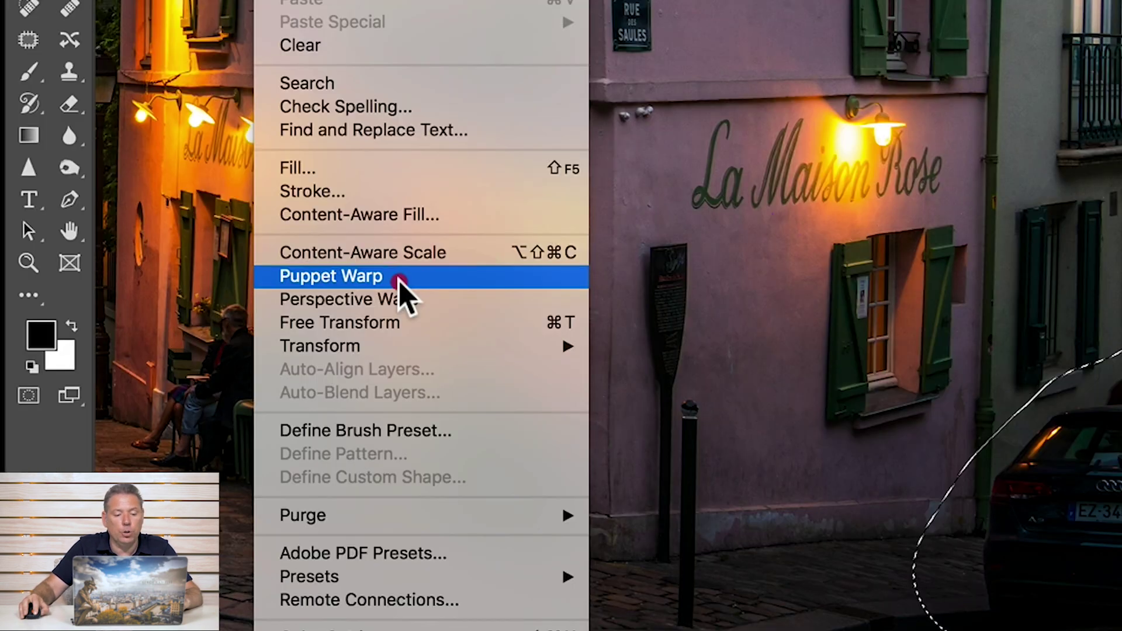
left_click(404, 215)
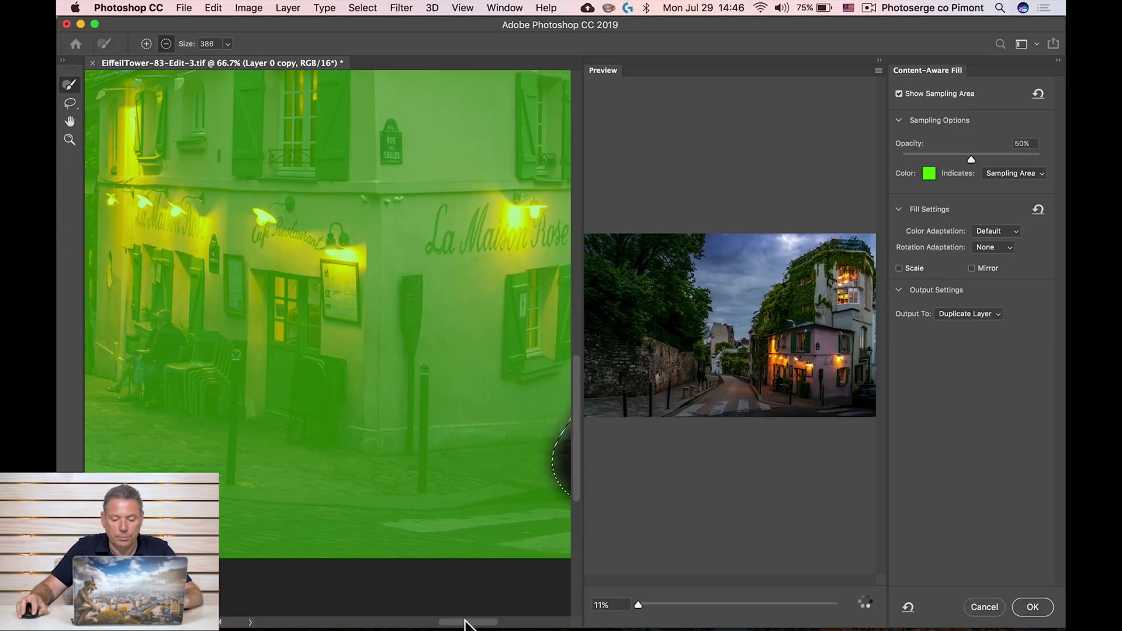
left_click_drag(466, 623, 494, 623)
left_click(751, 605)
left_click_drag(787, 526, 739, 381)
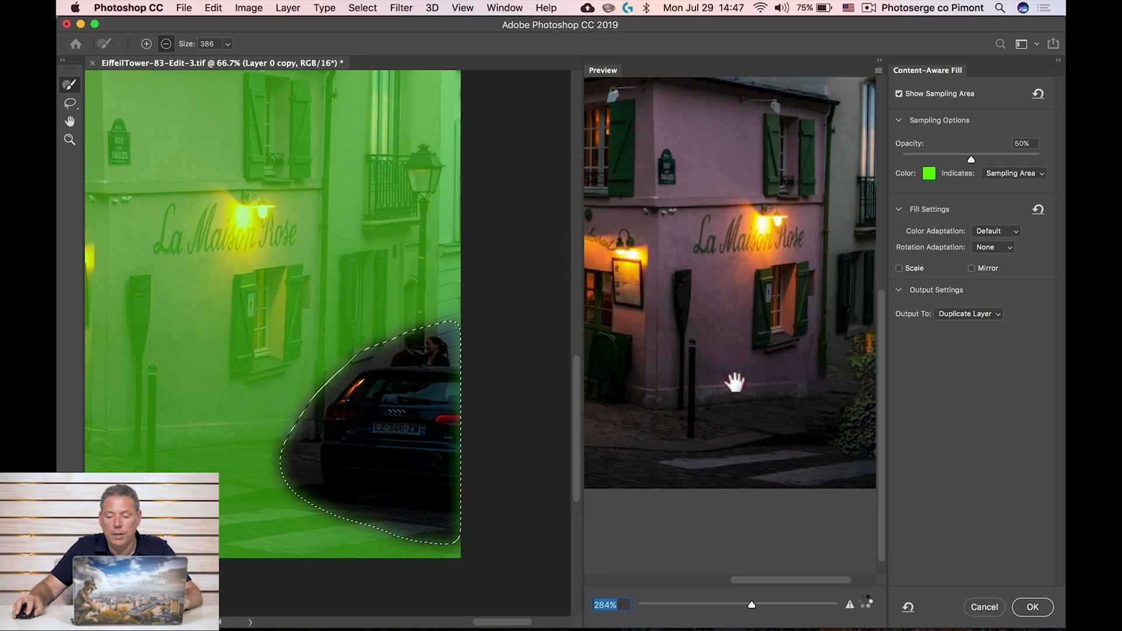
scroll(790, 496, "down", 5)
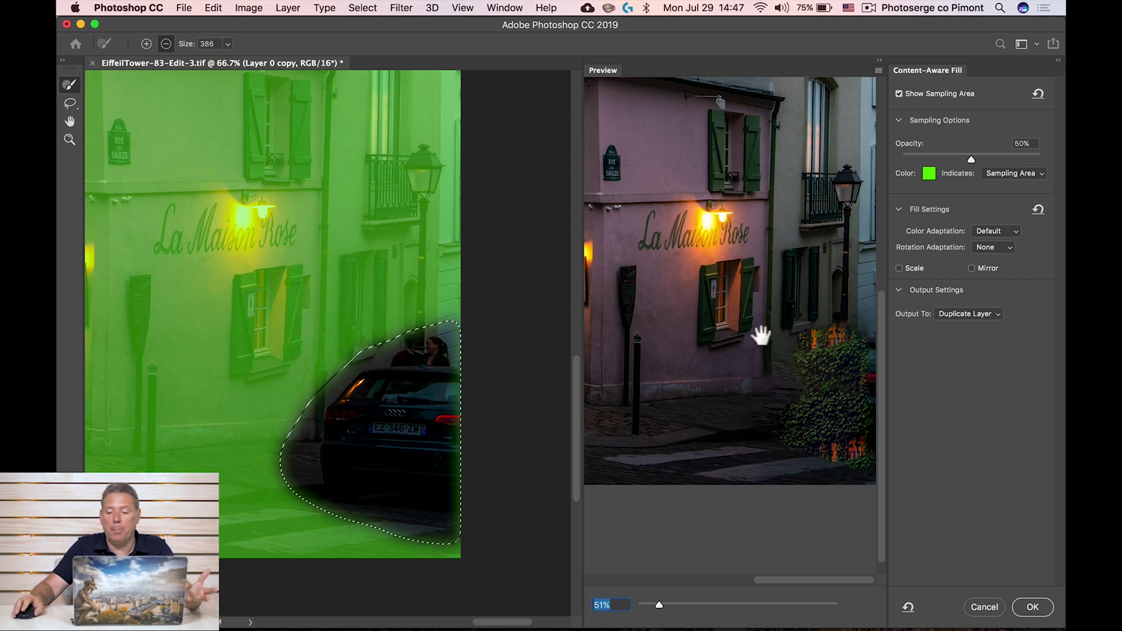
left_click(1047, 612)
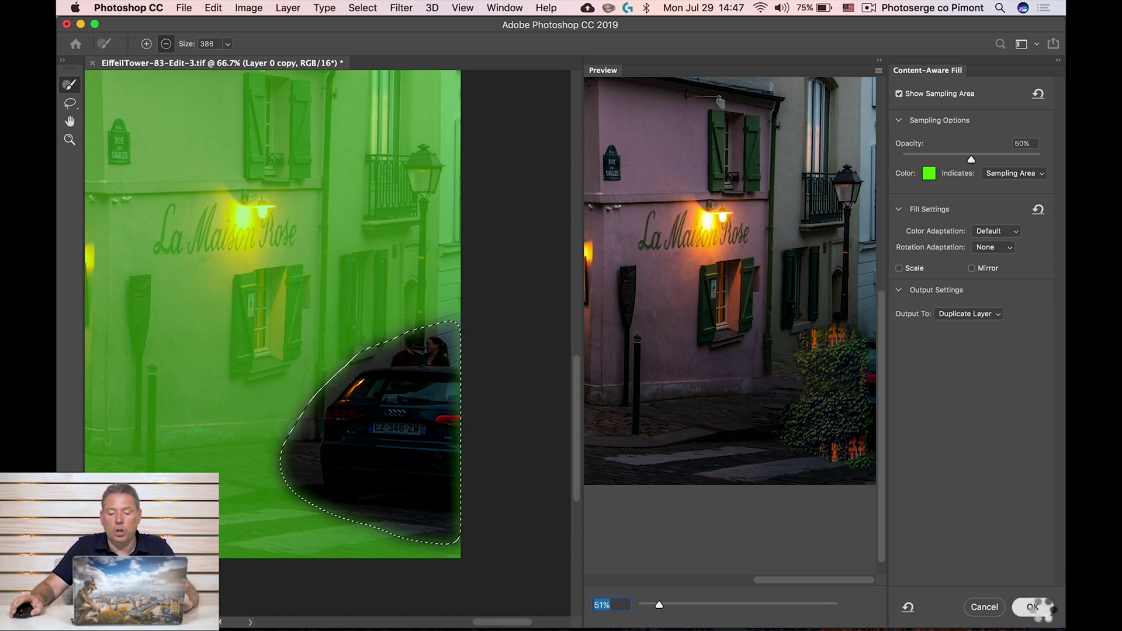
left_click(562, 398)
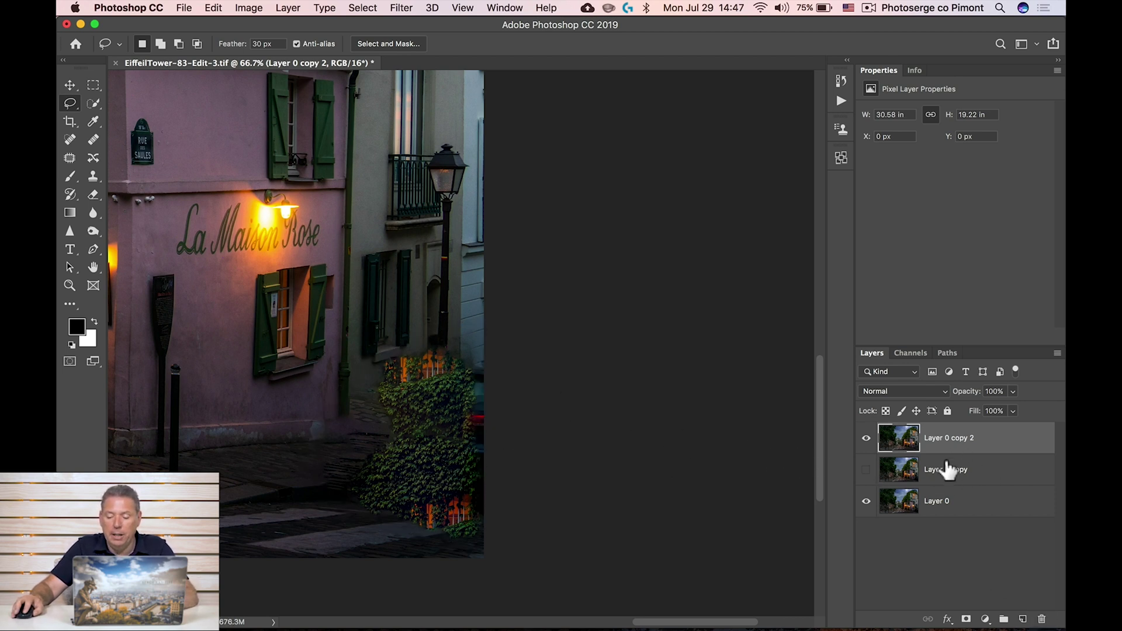
- Hide Layer 0 copy 2, select Layer 0 copy, and zoom to 100% on the car
left_click(866, 437)
left_click(955, 470)
left_click(867, 469)
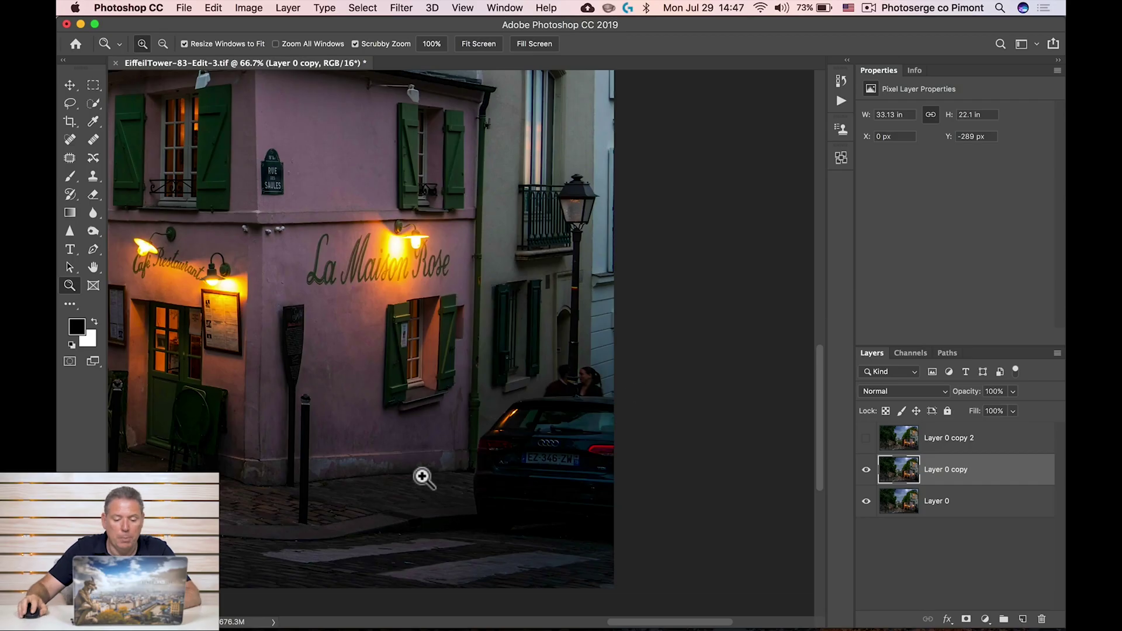
left_click(423, 477)
left_click_drag(451, 413, 504, 393)
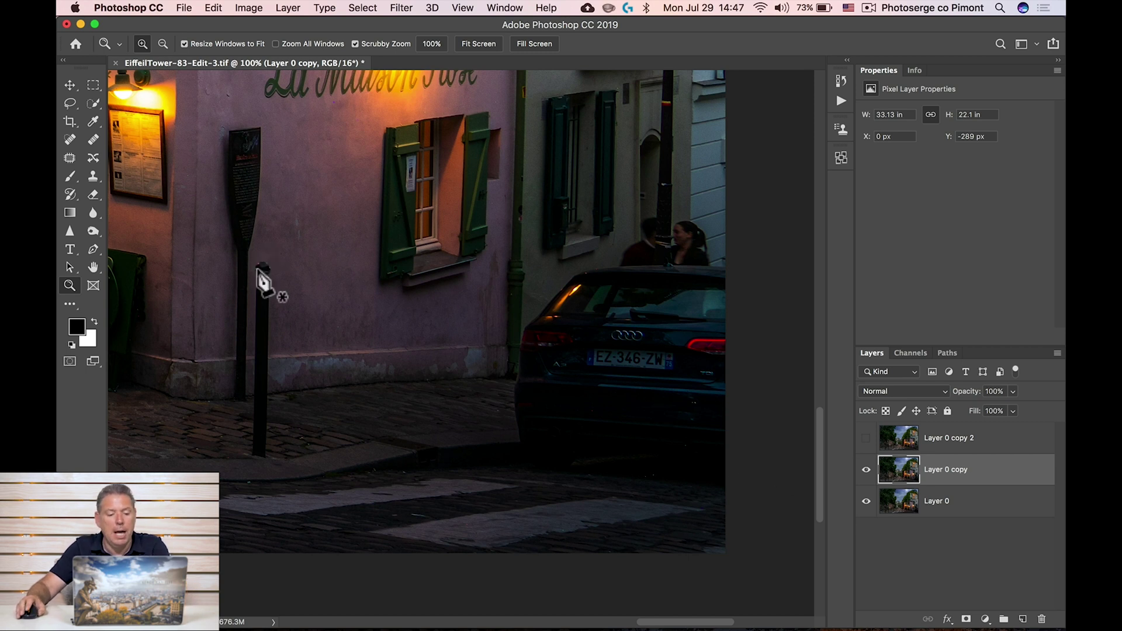
- Draw a closed four-point pen path around the pavement patch beside the car
key("p")
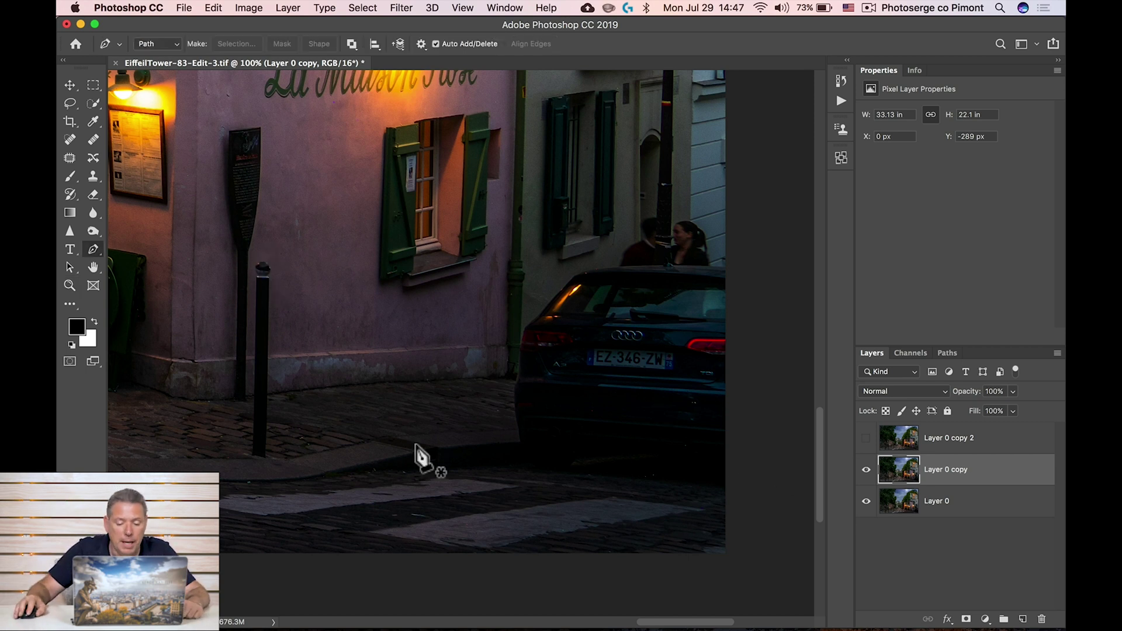
left_click(446, 448)
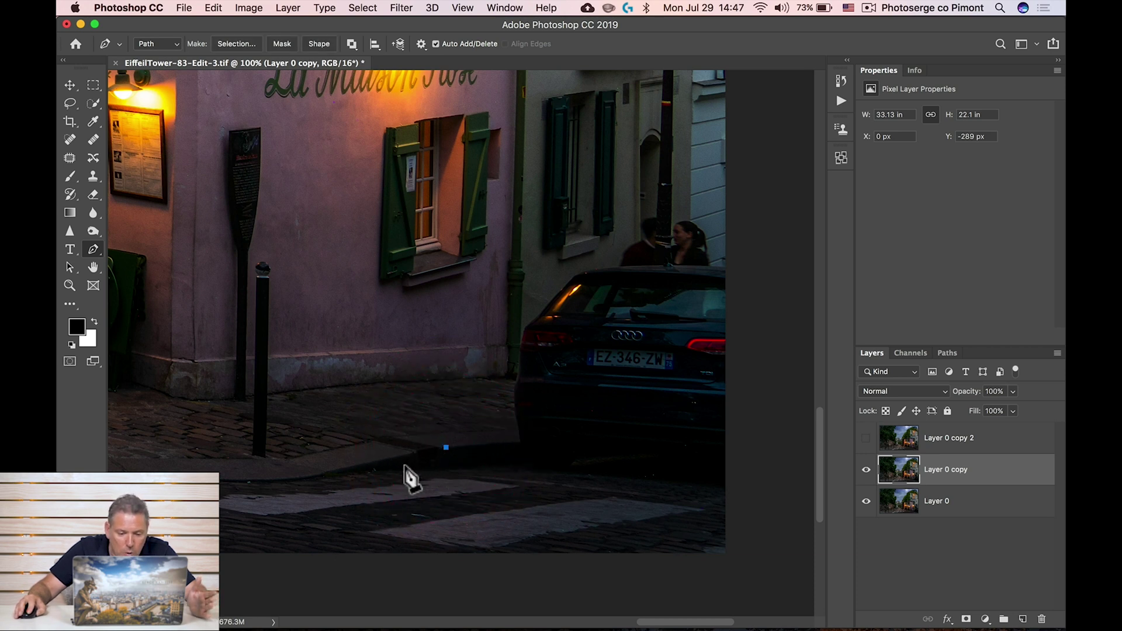
left_click(442, 468)
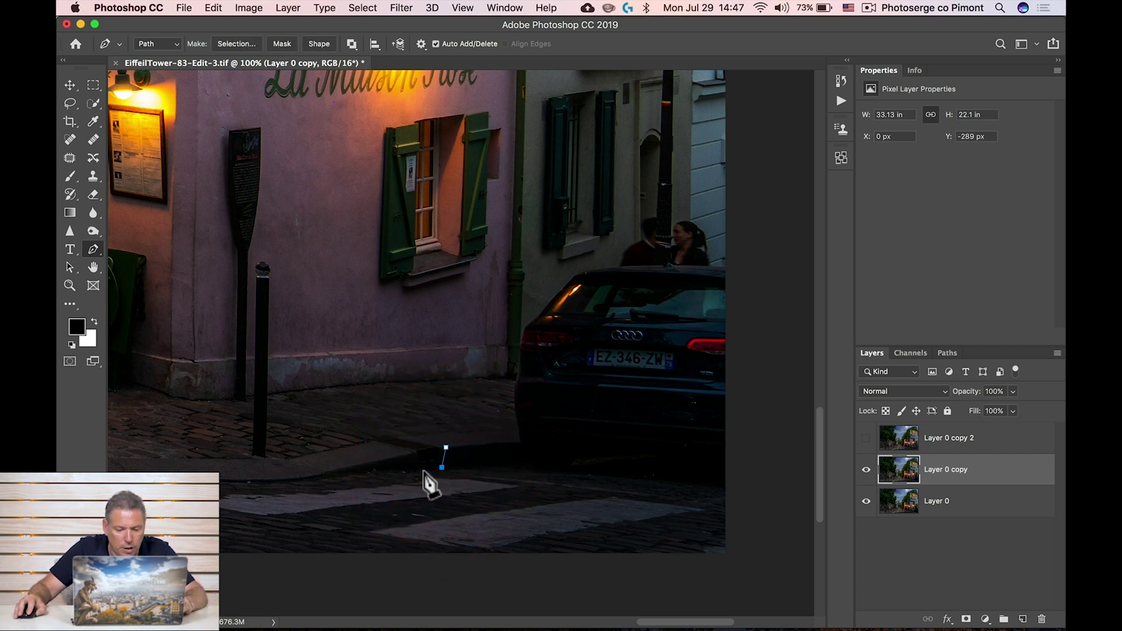
key("super+z")
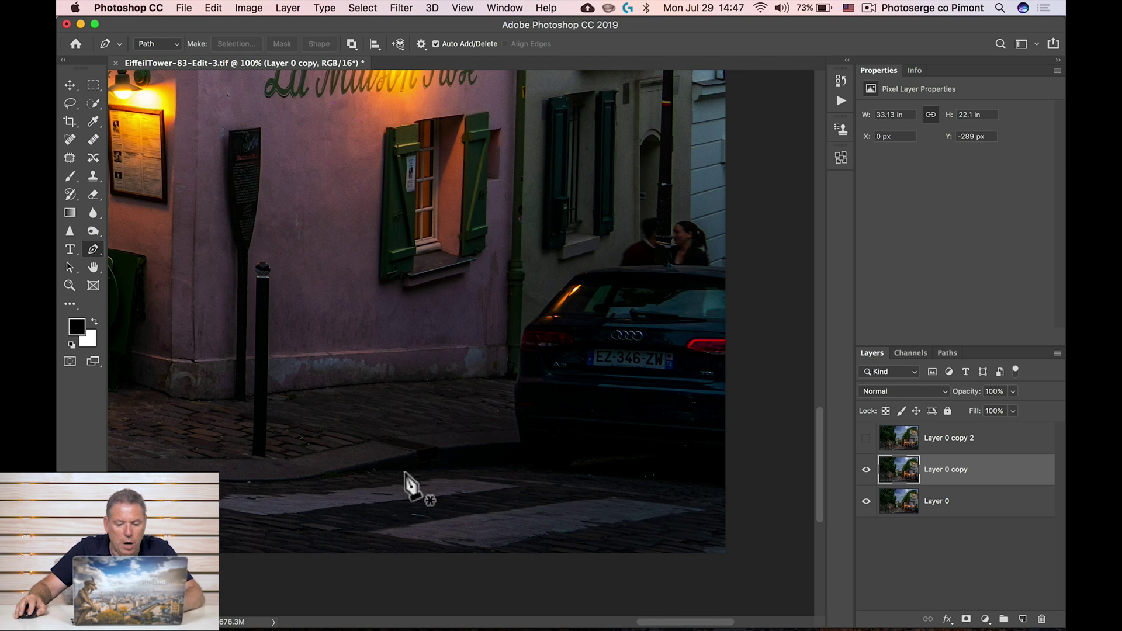
left_click(410, 471)
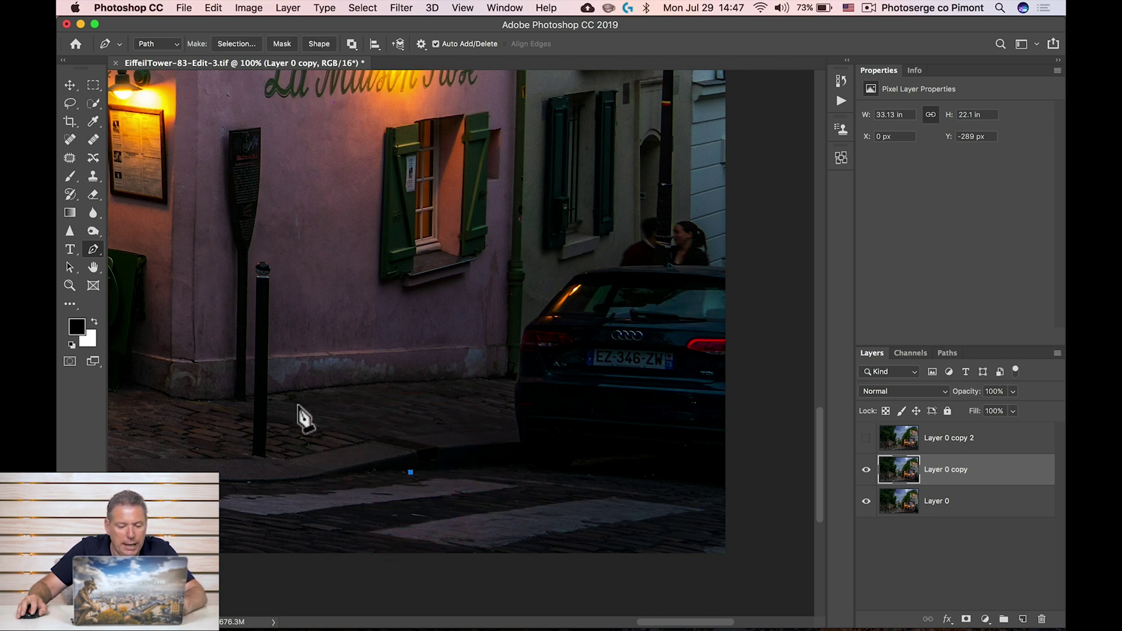
left_click(479, 380)
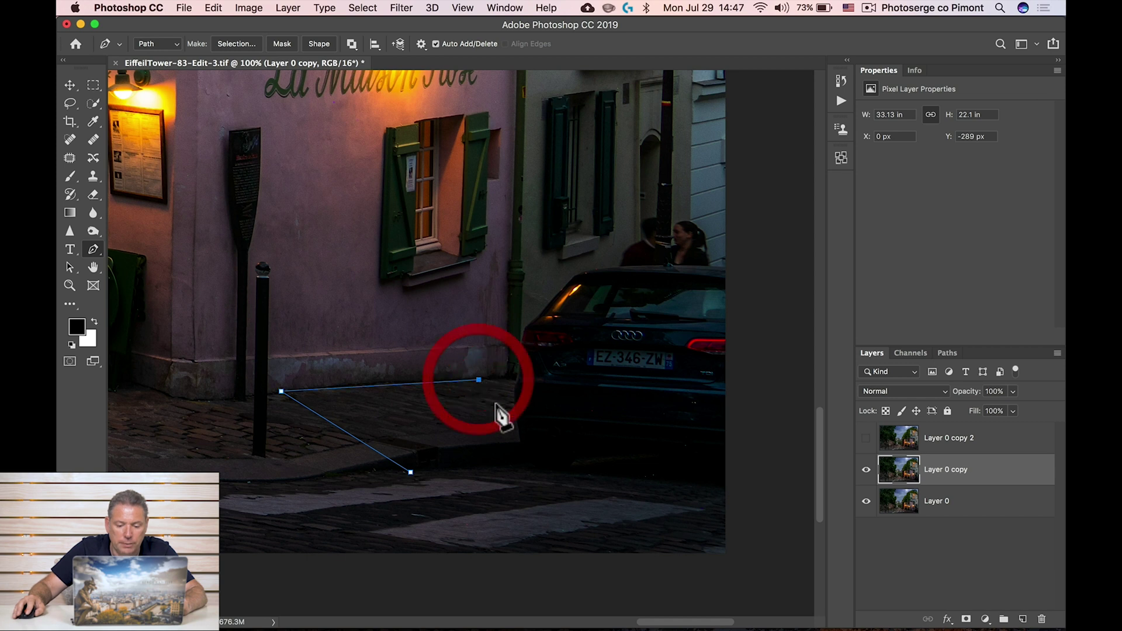
left_click(515, 469)
left_click(411, 472)
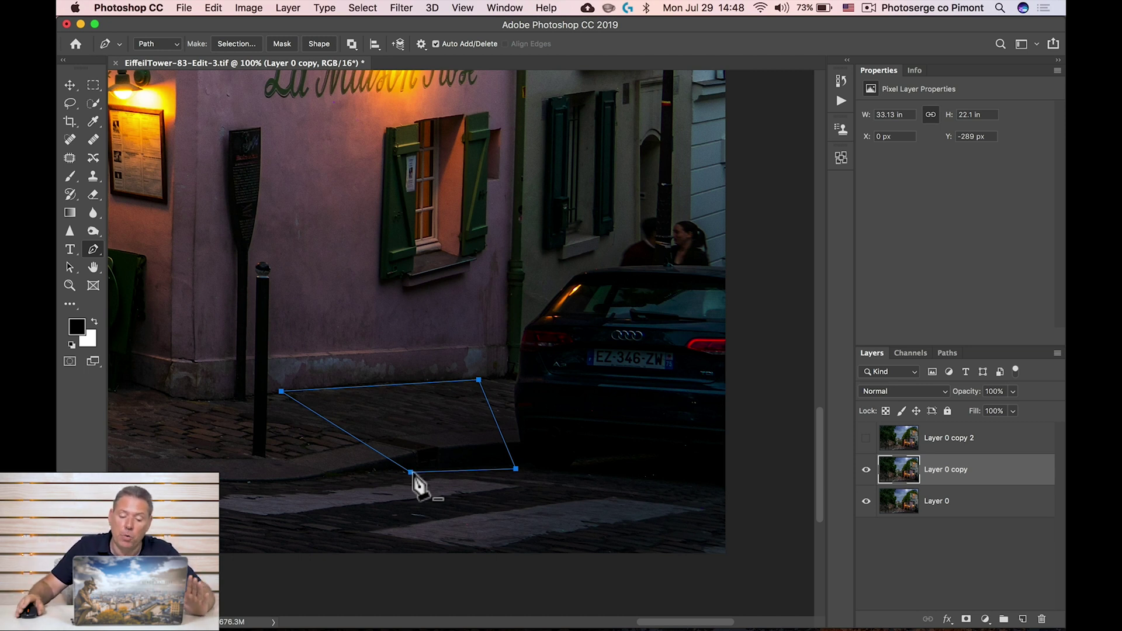
- Turn the path into a 5-pixel feathered selection and copy it to a new layer
right_click(413, 472)
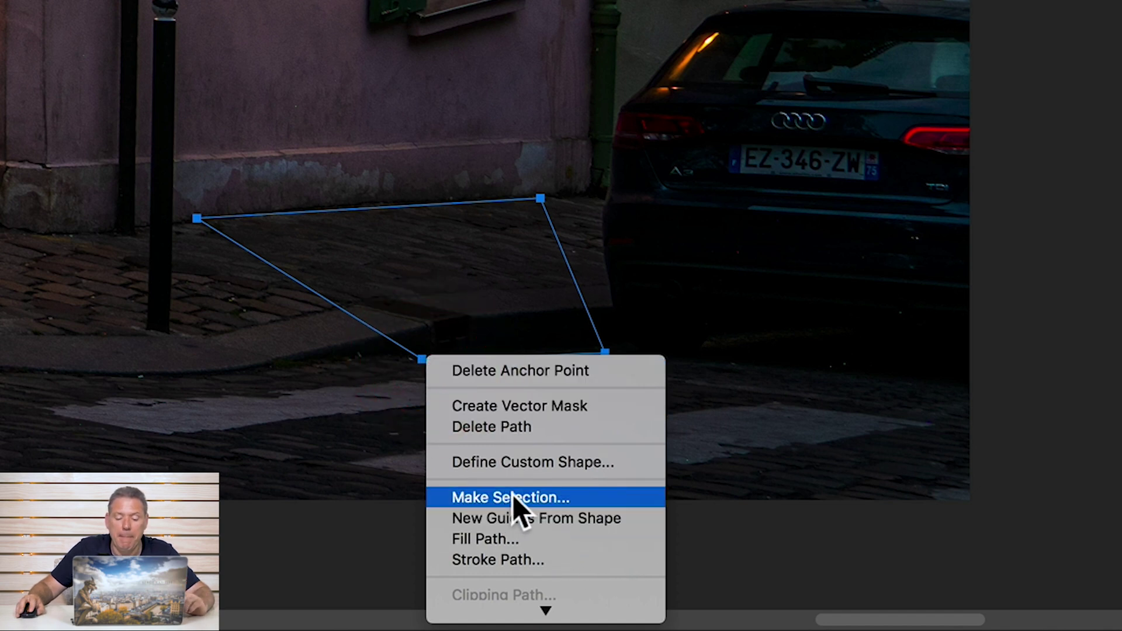
left_click(526, 497)
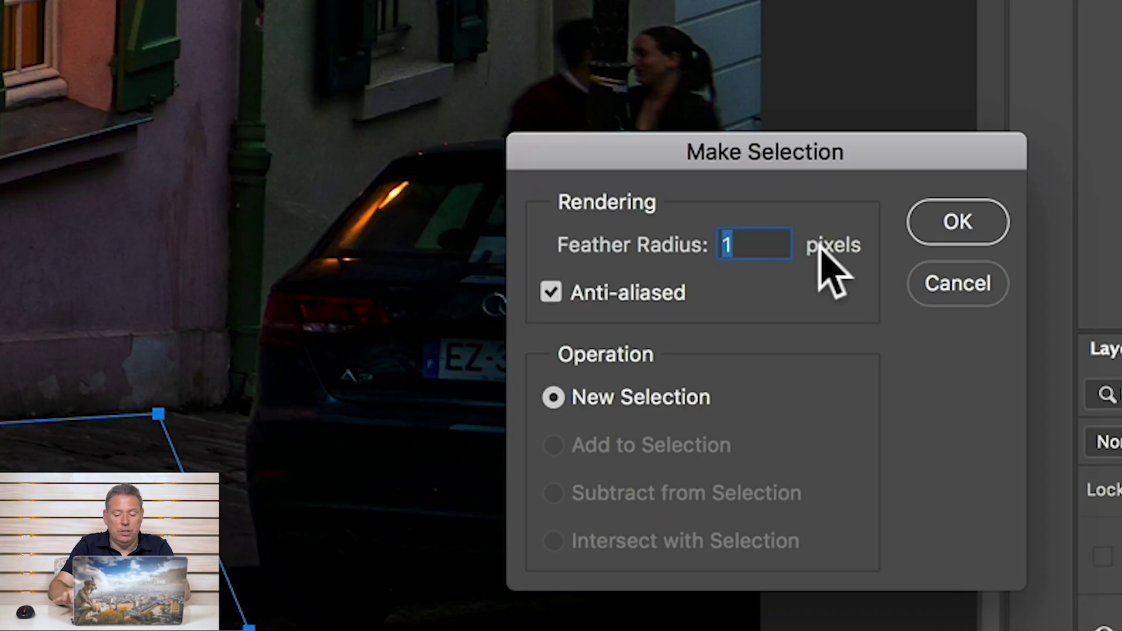
type("5")
left_click(935, 228)
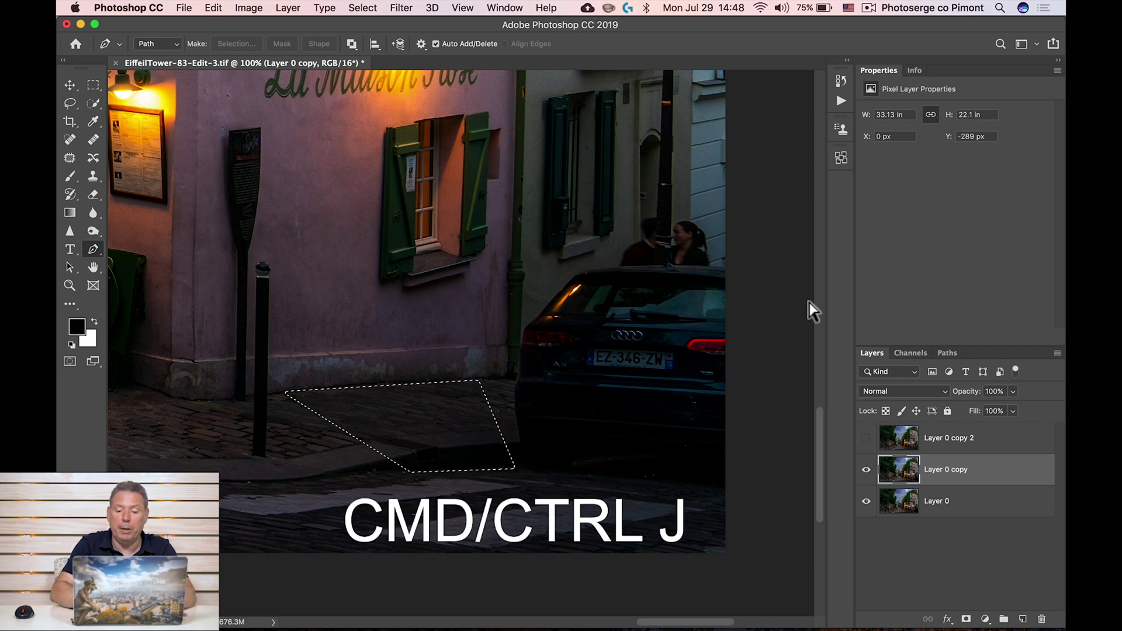
key("super+j")
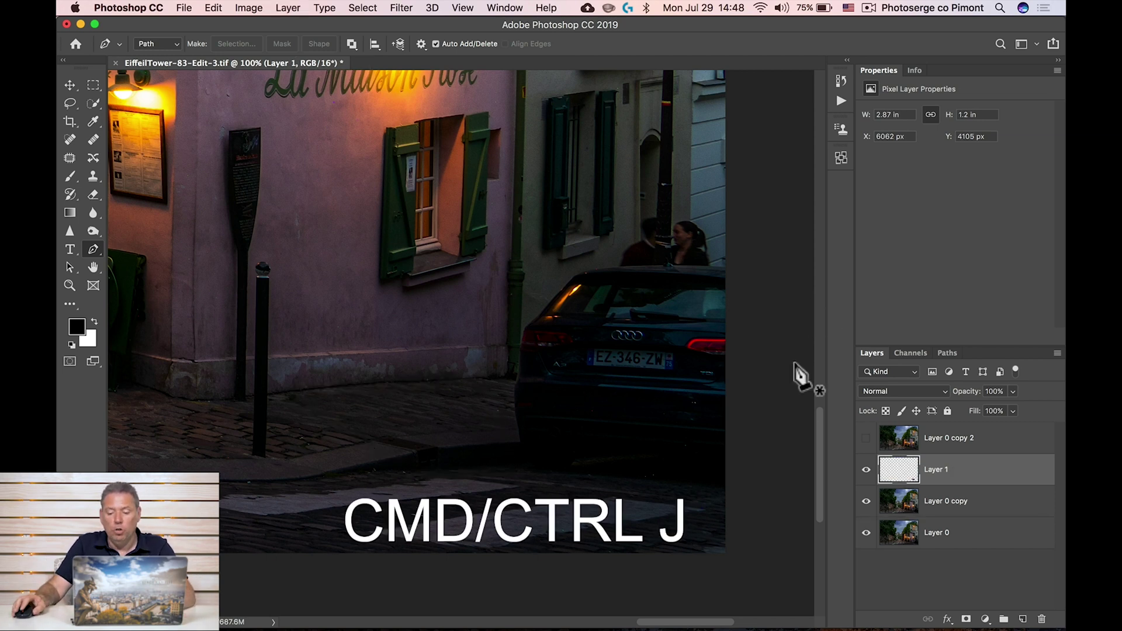
- Solo Layer 1 to view the copied pavement patch, then show all layers again
left_click(865, 469, "alt")
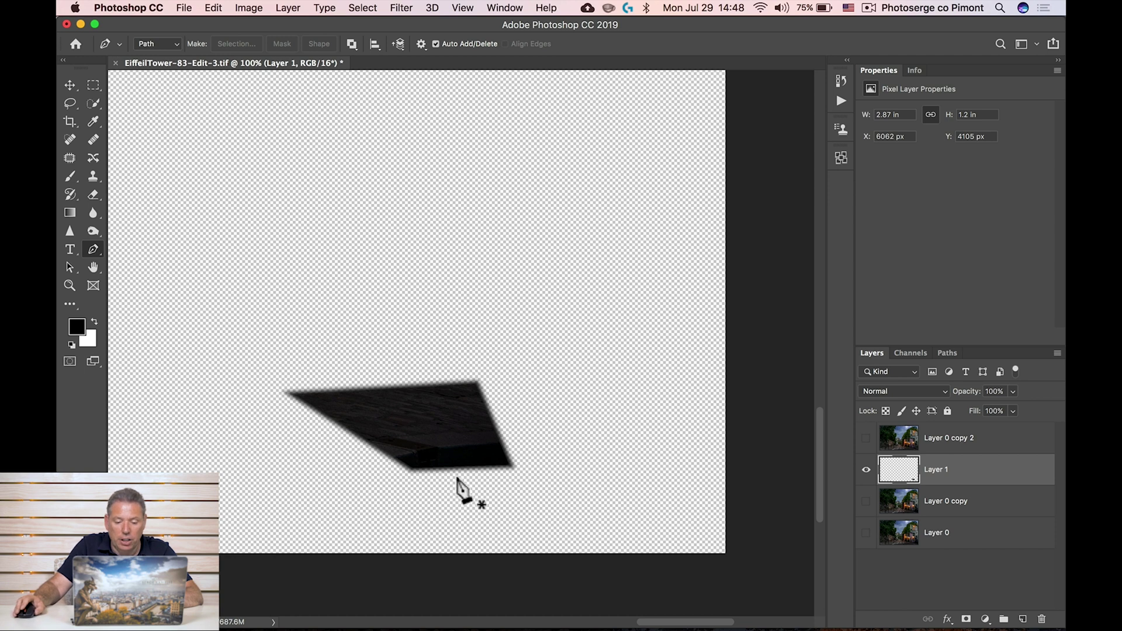
left_click(866, 471, "alt")
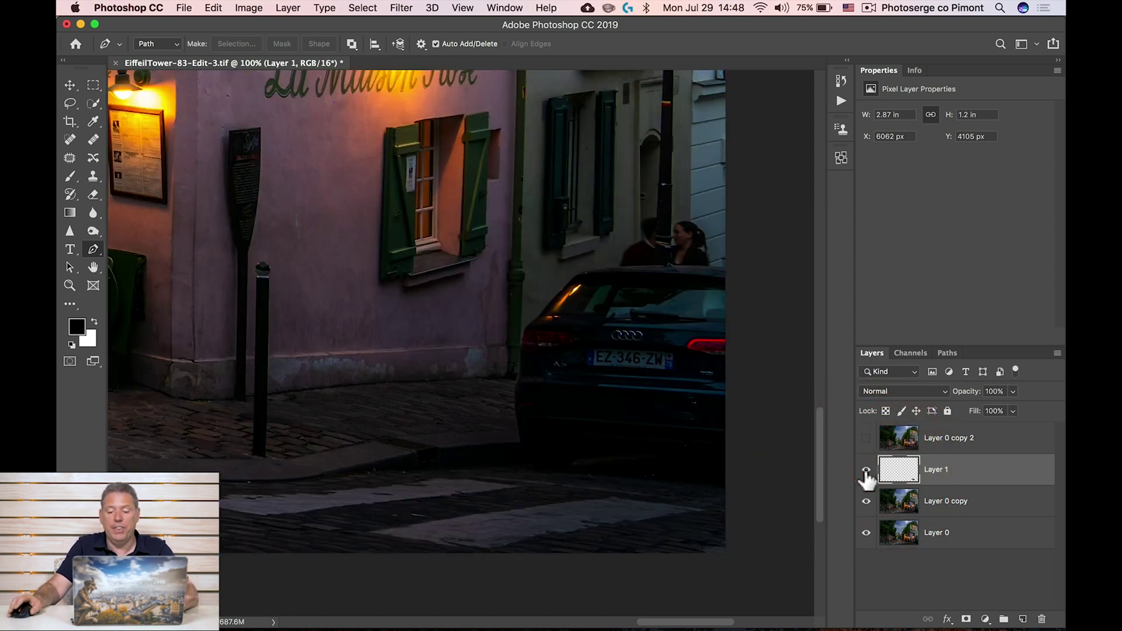
- Shift the pavement patch right toward the car and rotate it by -1.7°
left_click(70, 86)
left_click_drag(457, 414, 572, 398)
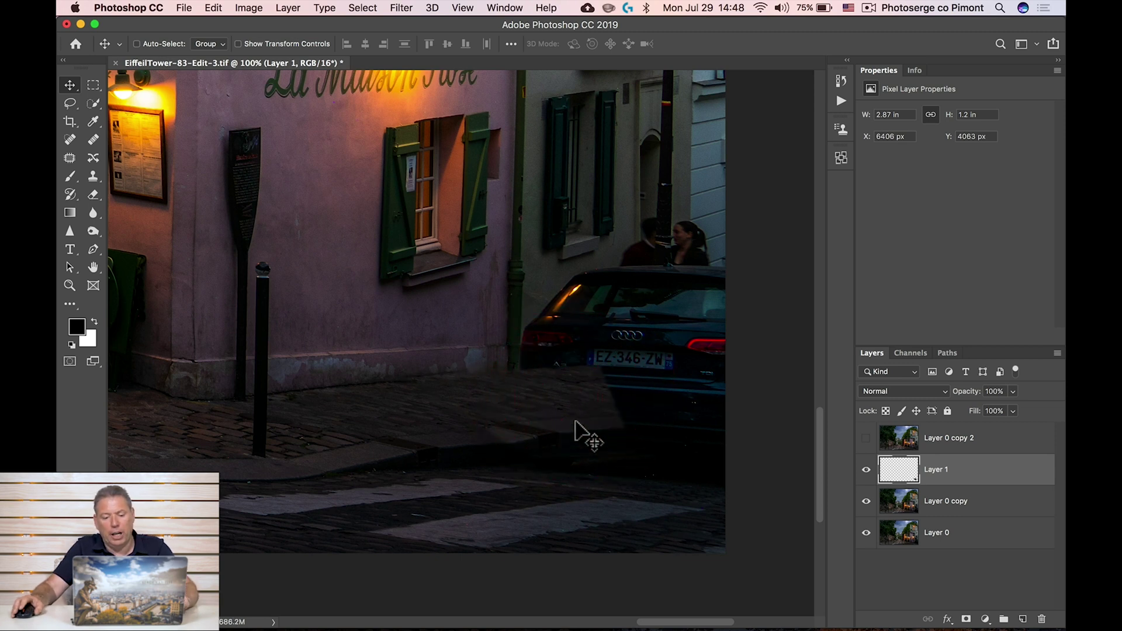
key("super+t")
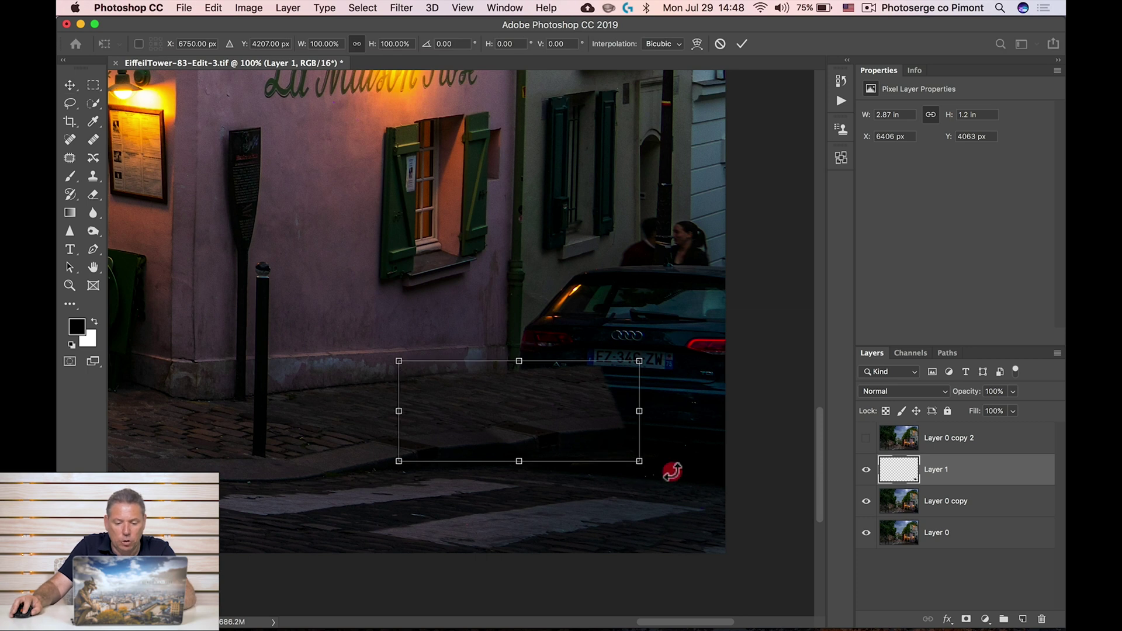
left_click_drag(673, 469, 672, 466)
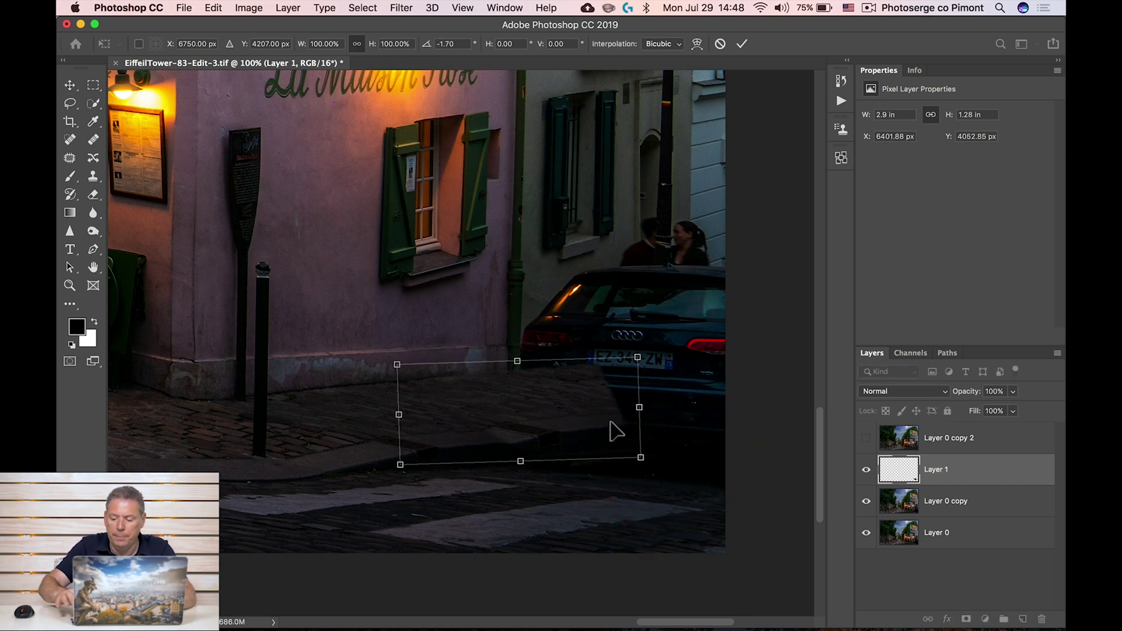
key("Return")
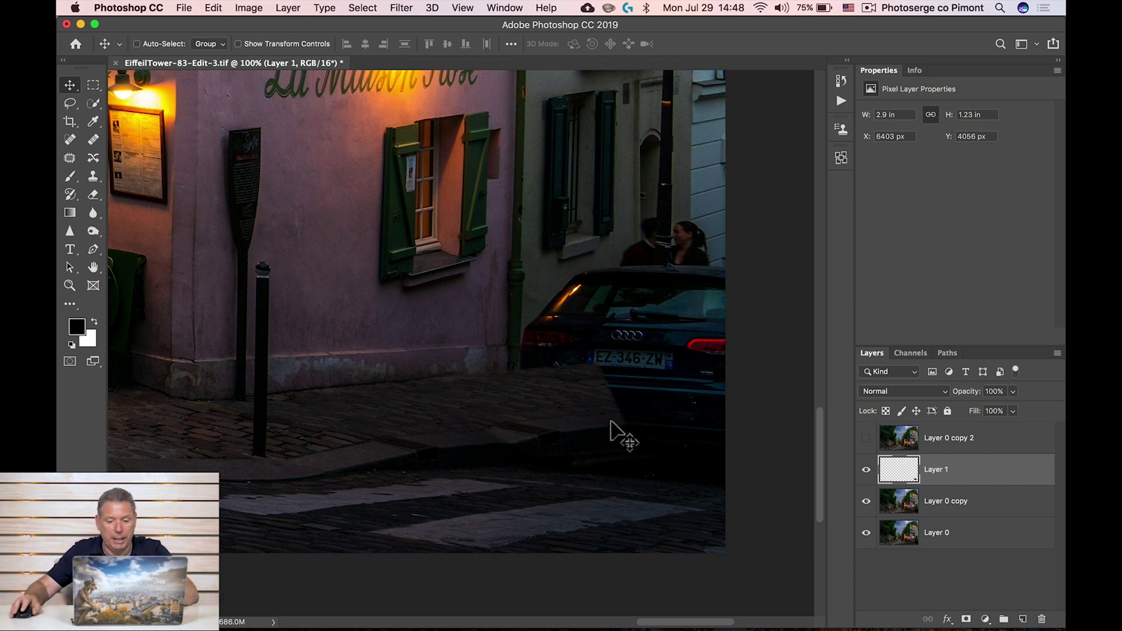
- Place a copy of the patch over the number plate and select both patch layers
left_click_drag(511, 420, 624, 402)
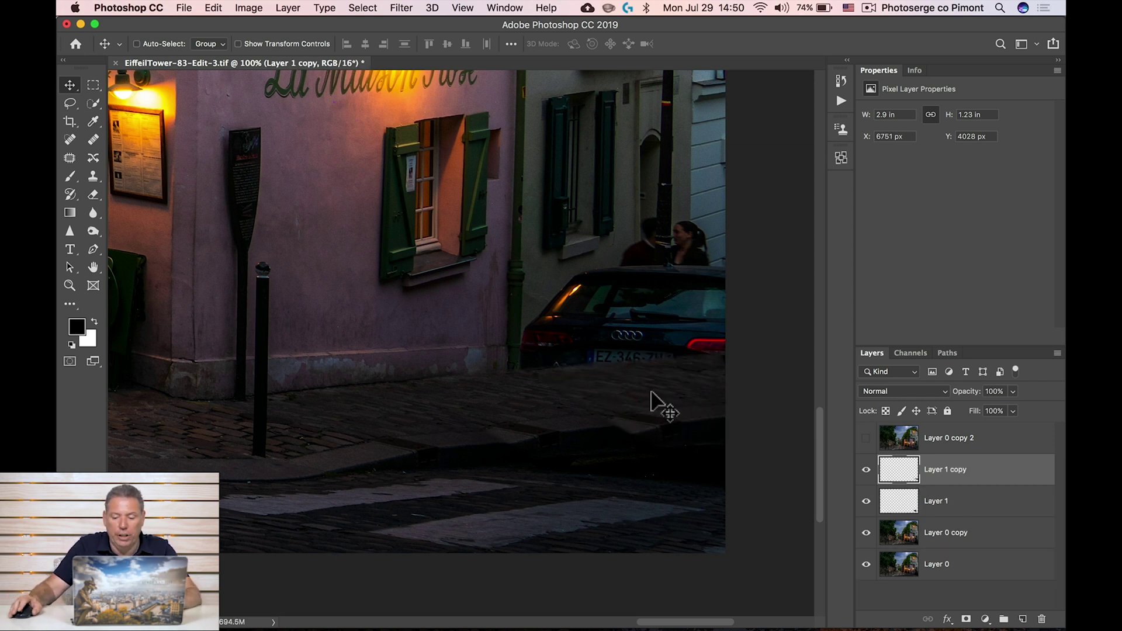
left_click(992, 500, "shift")
right_click(993, 500)
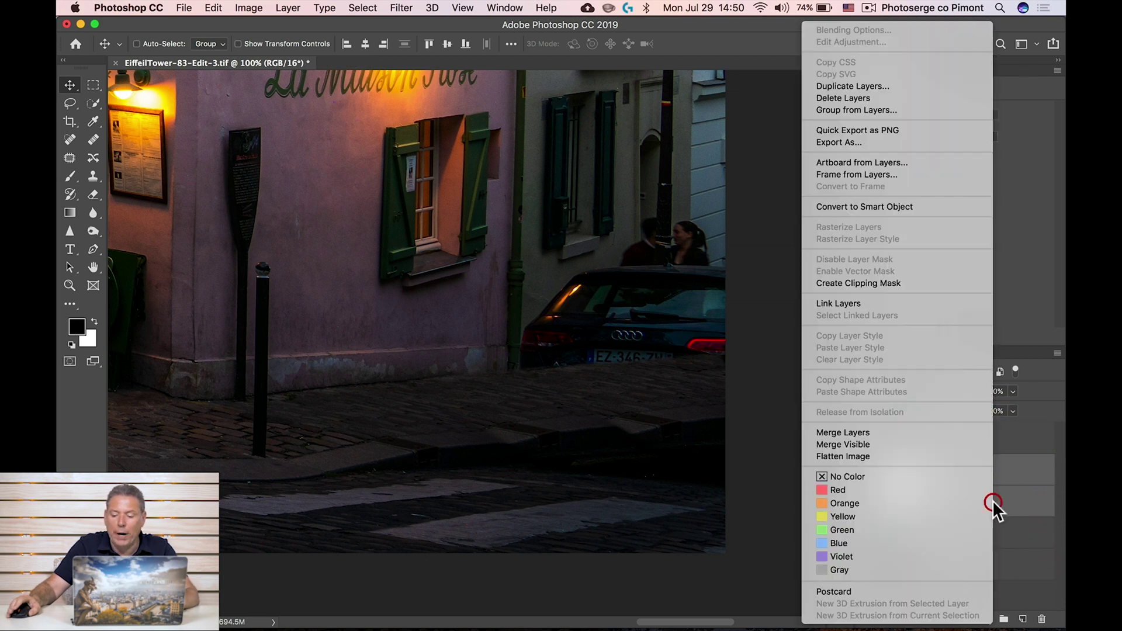
- Merge both patch layers and rename the merged layer 'Side walk'
left_click(914, 432)
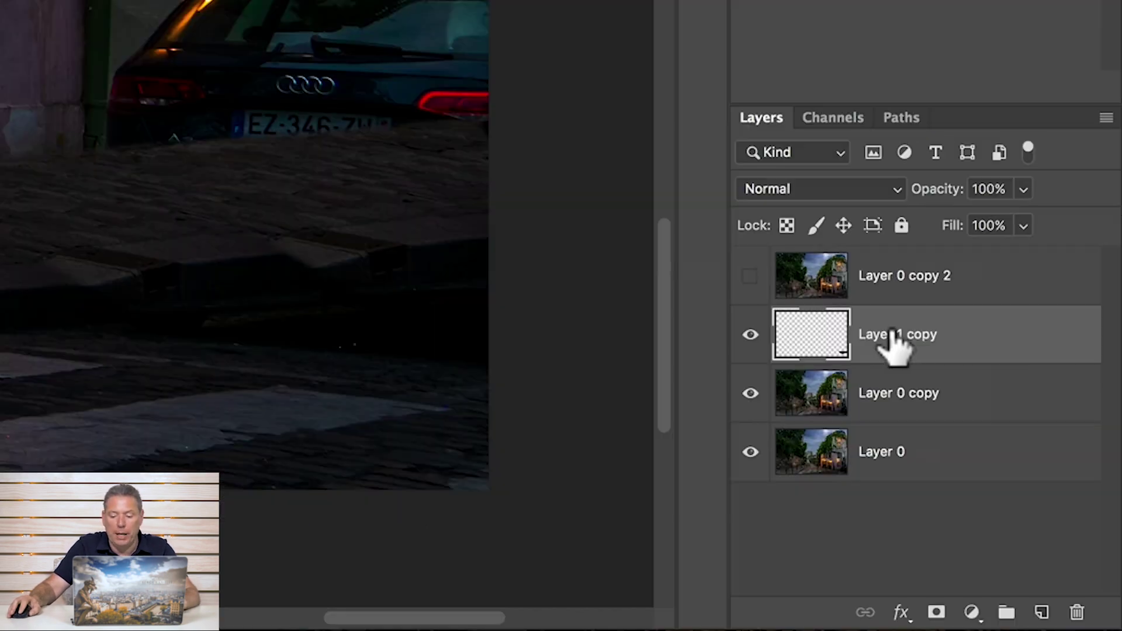
double_click(912, 332)
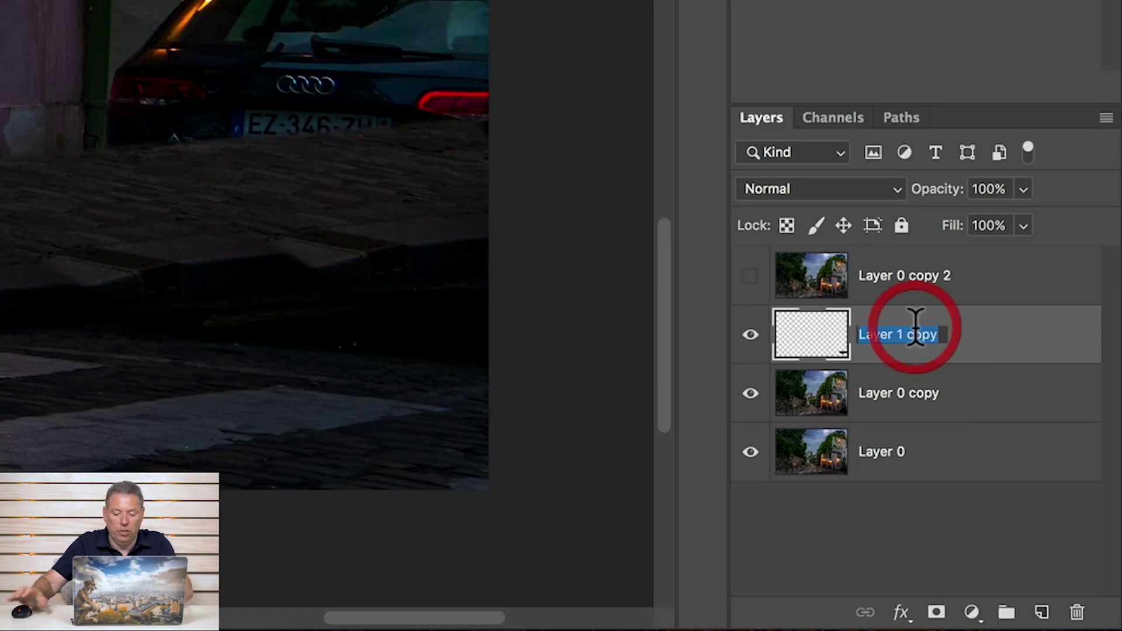
type("Side walk")
key("Return")
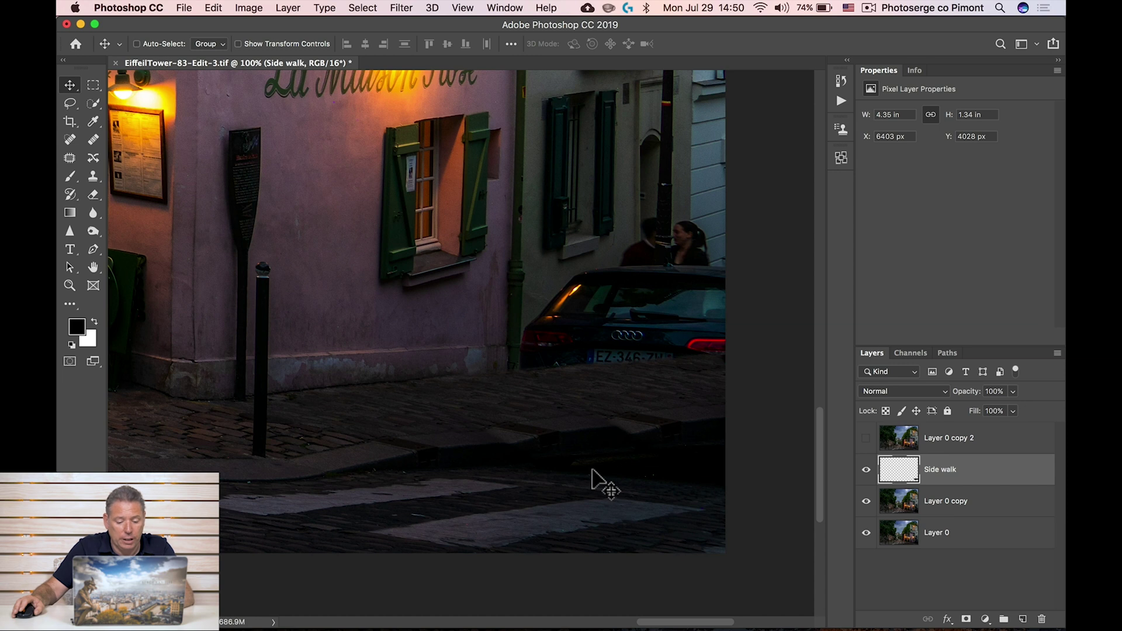
key("s")
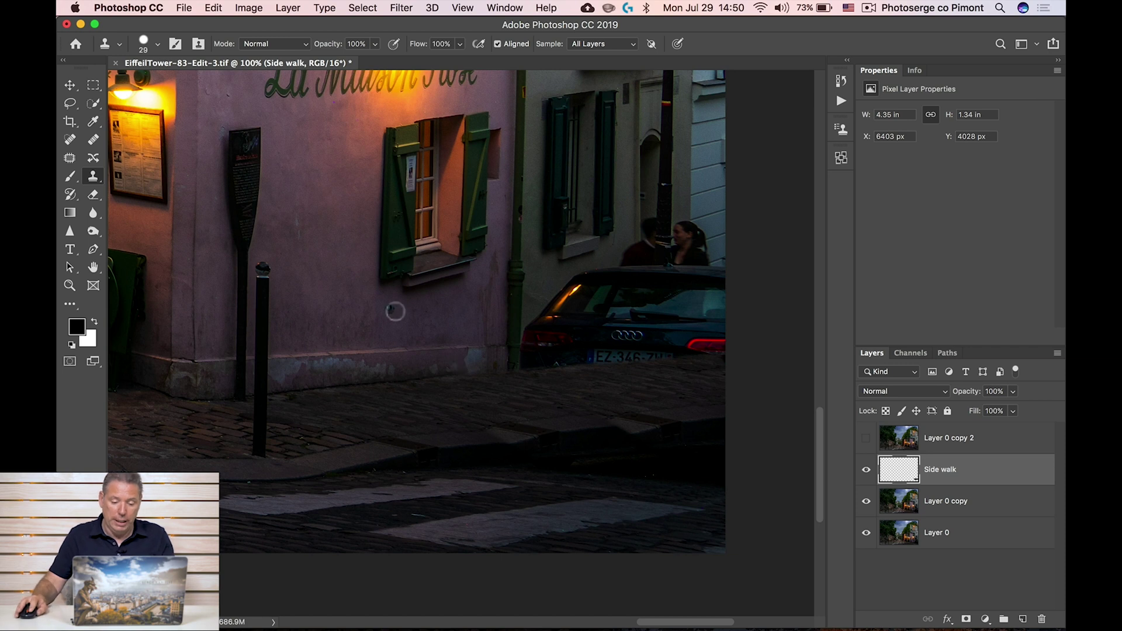
- Set the Clone Stamp brush to 103 px with 0% hardness
mouse_move(424, 311)
left_mouse_down()
mouse_move(474, 309)
mouse_move(458, 319)
left_mouse_up()
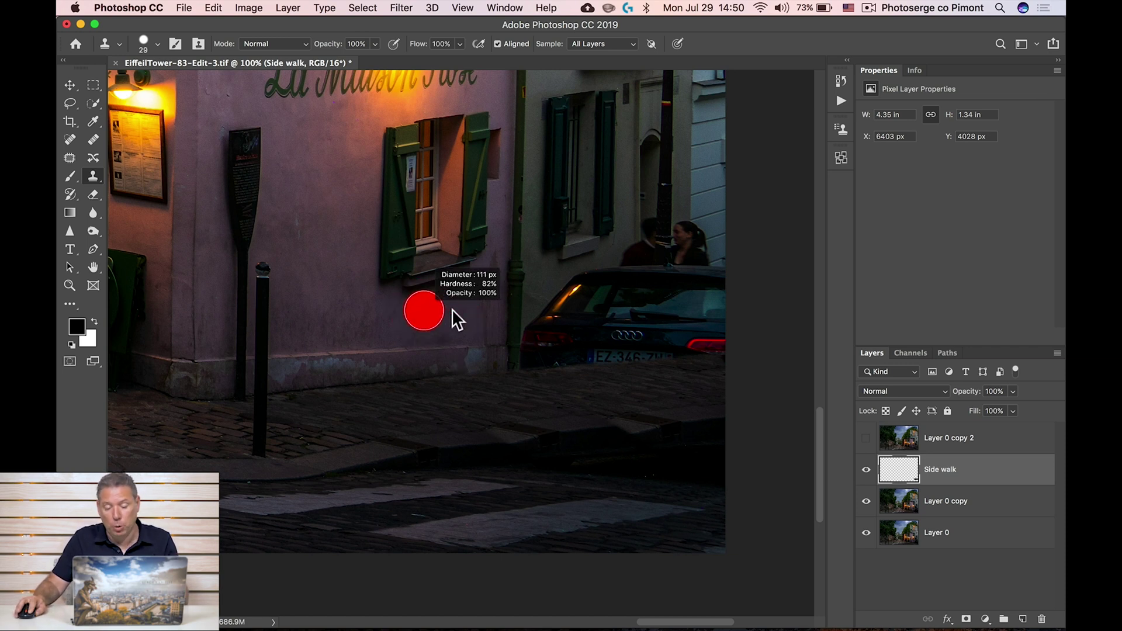
left_click_drag(452, 310, 449, 308)
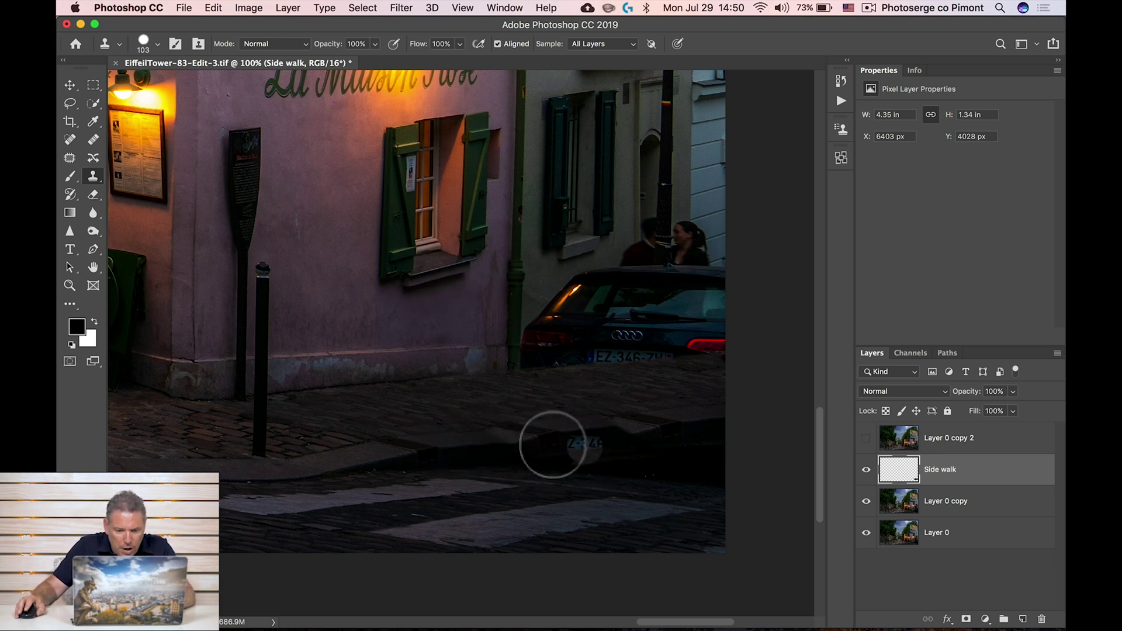
mouse_move(497, 440)
left_mouse_down()
mouse_move(539, 428)
mouse_move(515, 438)
left_mouse_up()
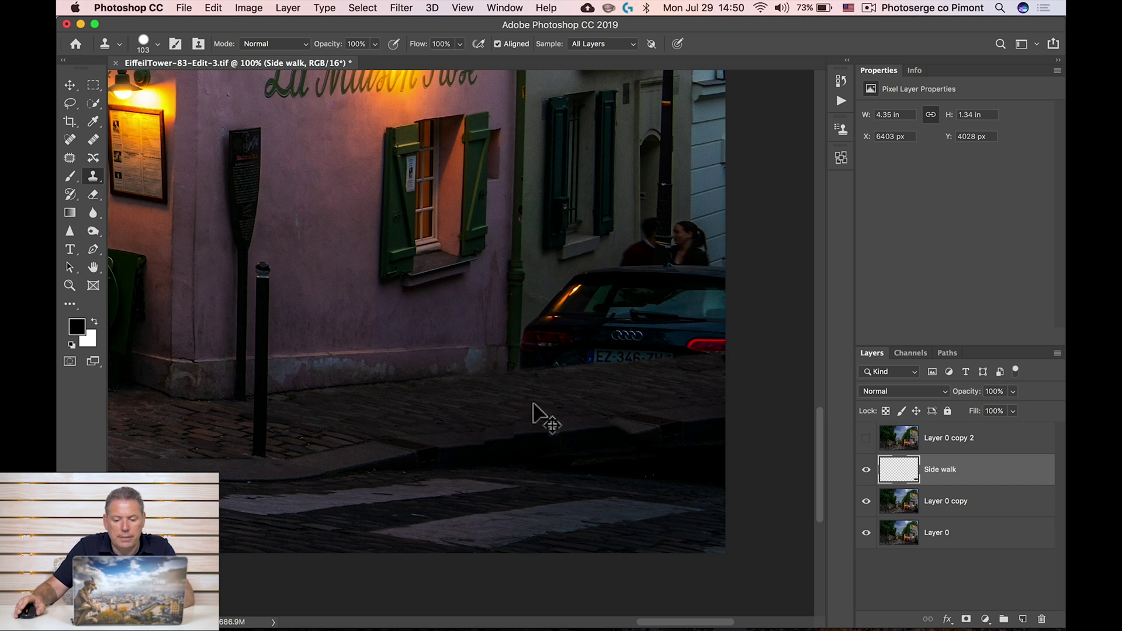
right_click(497, 331)
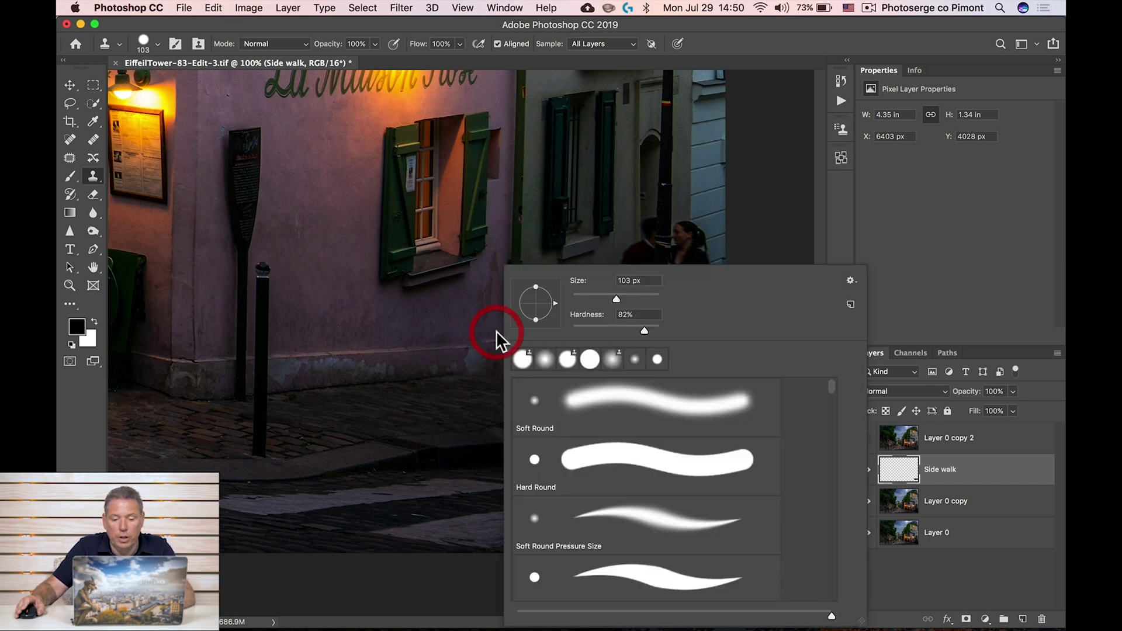
left_click_drag(783, 168, 644, 166)
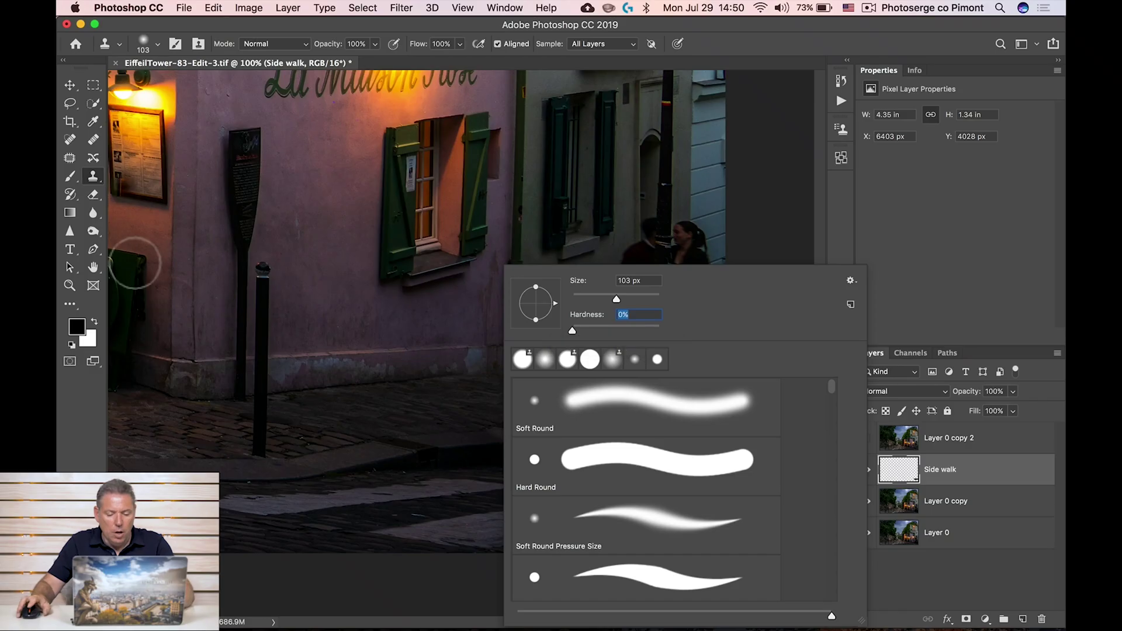
left_click(464, 444, "alt")
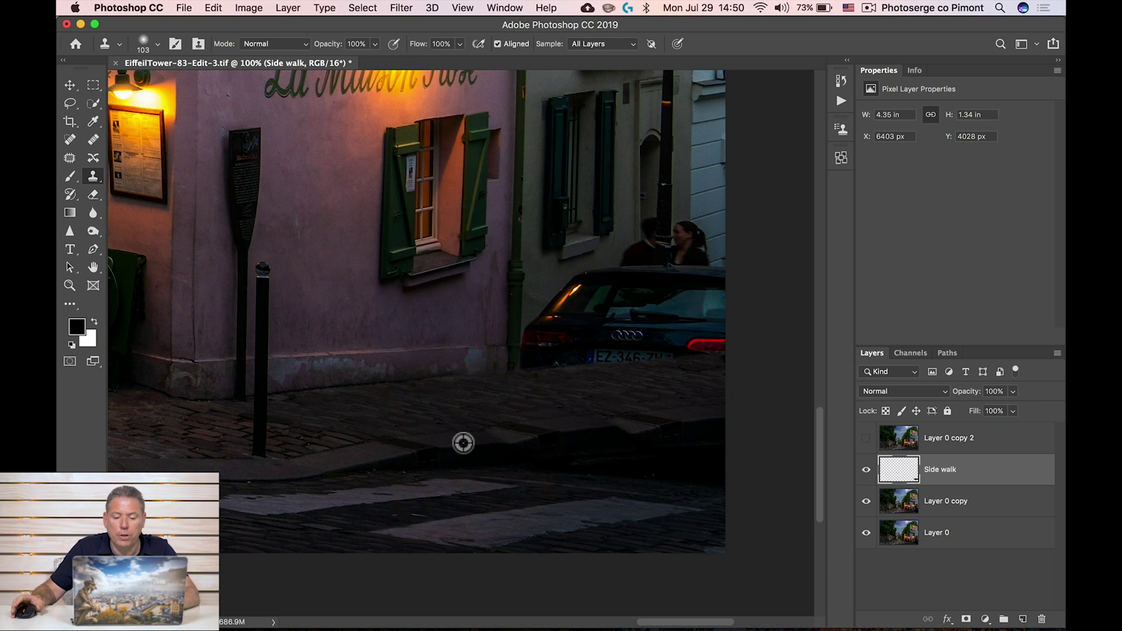
- Clone sidewalk texture over the pavement patch, working rightward along the curb
left_click(453, 447, "alt")
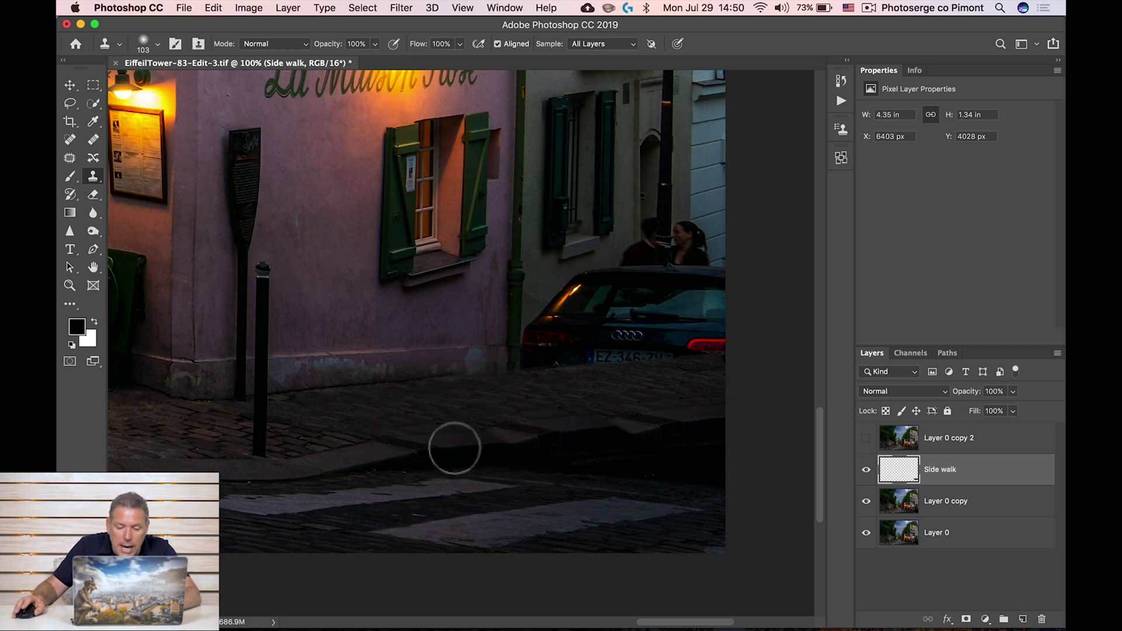
mouse_move(504, 443)
left_mouse_down()
mouse_move(501, 431)
mouse_move(521, 436)
mouse_move(497, 431)
mouse_move(523, 436)
left_mouse_up()
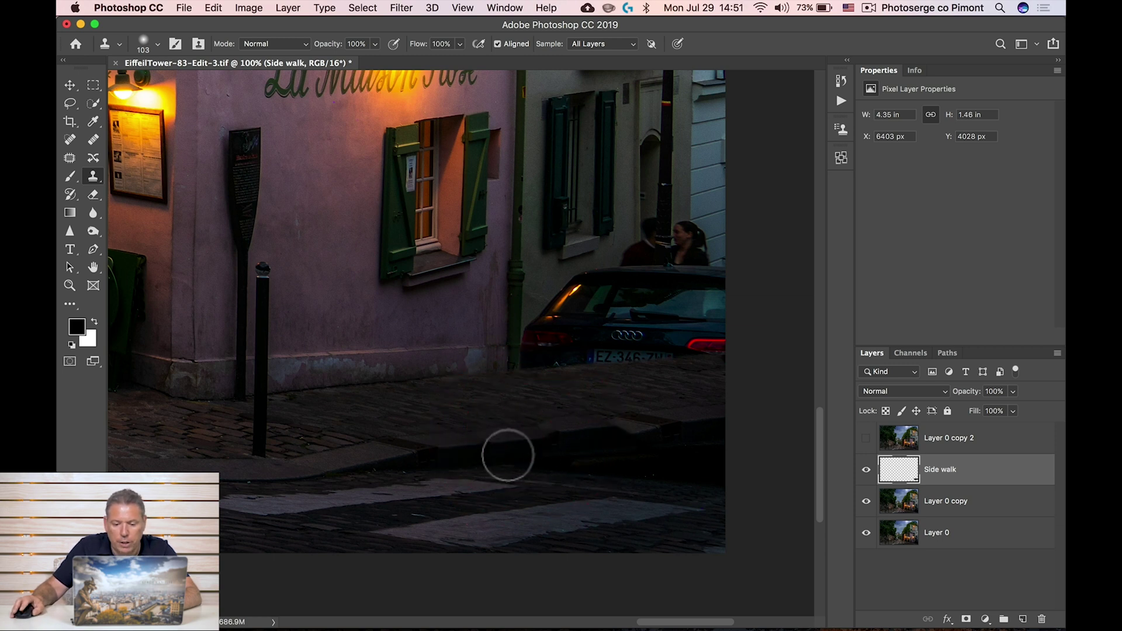
left_click(465, 444, "alt")
left_click(481, 441)
left_click(513, 440, "alt")
left_click_drag(552, 439, 601, 434)
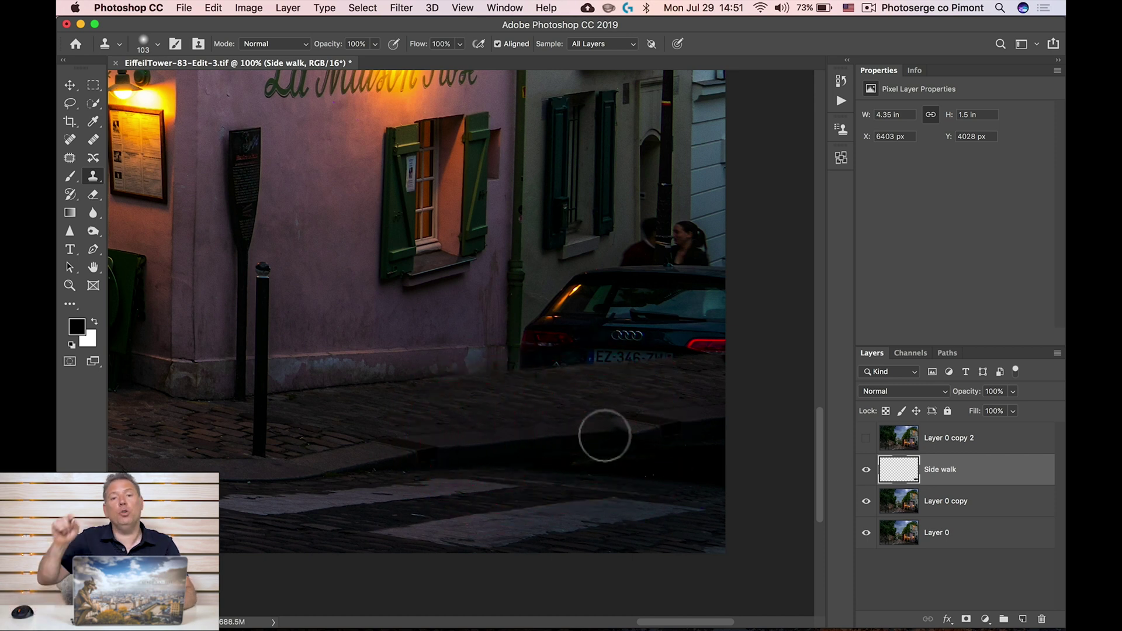
mouse_move(607, 434)
left_mouse_down()
mouse_move(617, 431)
mouse_move(605, 416)
left_mouse_up()
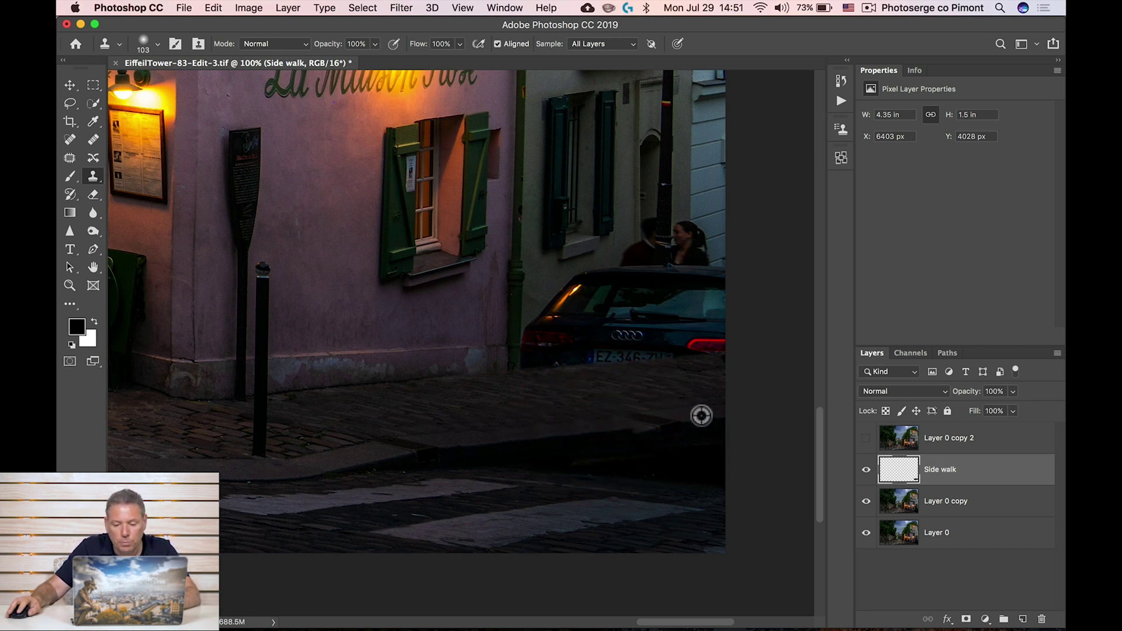
mouse_move(675, 418)
left_mouse_down()
mouse_move(633, 411)
mouse_move(662, 424)
mouse_move(628, 425)
left_mouse_up()
- Resample the curb and clone more curb texture leftward along its edge
left_click(678, 416, "alt")
left_click(681, 419, "alt")
left_click_drag(598, 423, 571, 420)
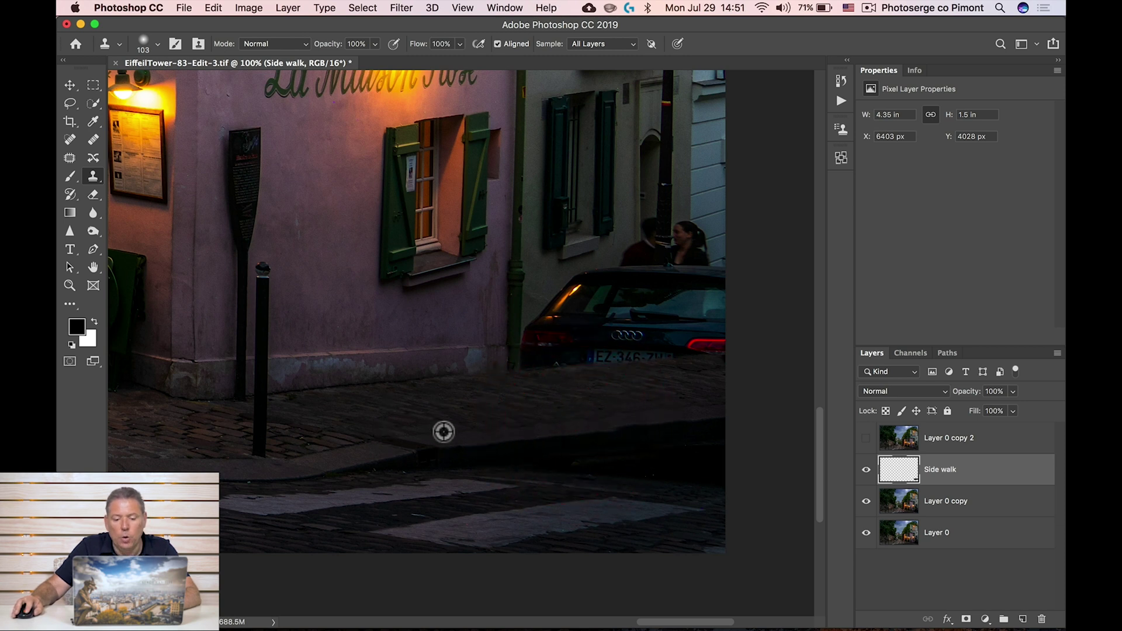
left_click(476, 428, "alt")
left_click_drag(524, 421, 556, 421)
left_click(569, 431, "alt")
left_click(611, 432, "alt")
- Toggle the Side walk layer off and on to compare, then zoom out
left_click(867, 470)
left_click(867, 470)
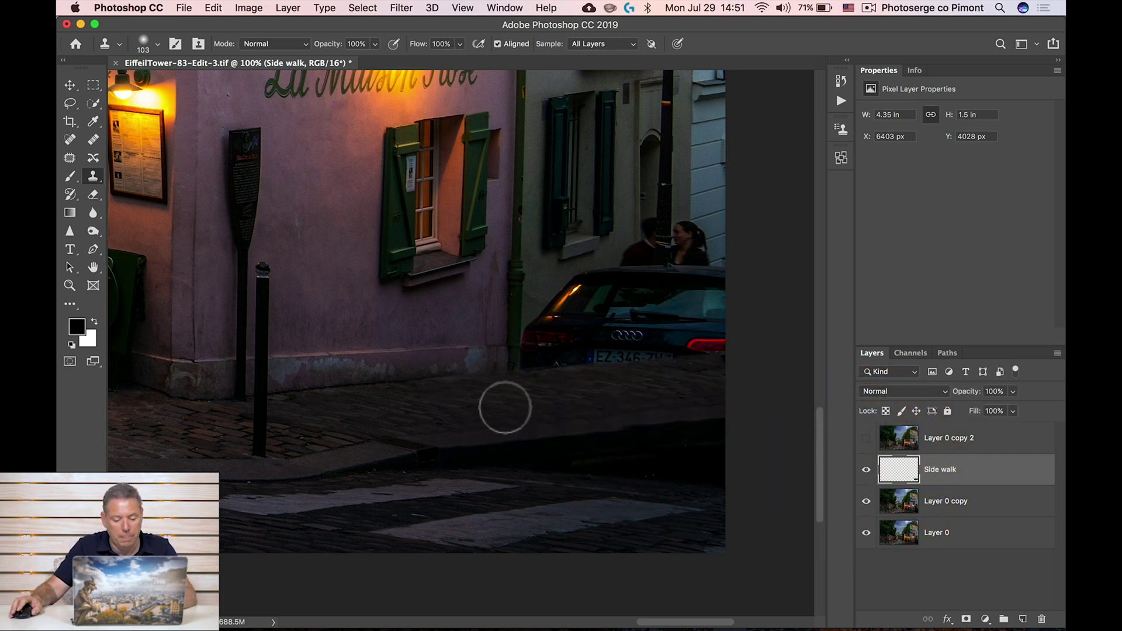
key("z")
left_click(484, 354, "alt")
left_click(346, 285, "alt")
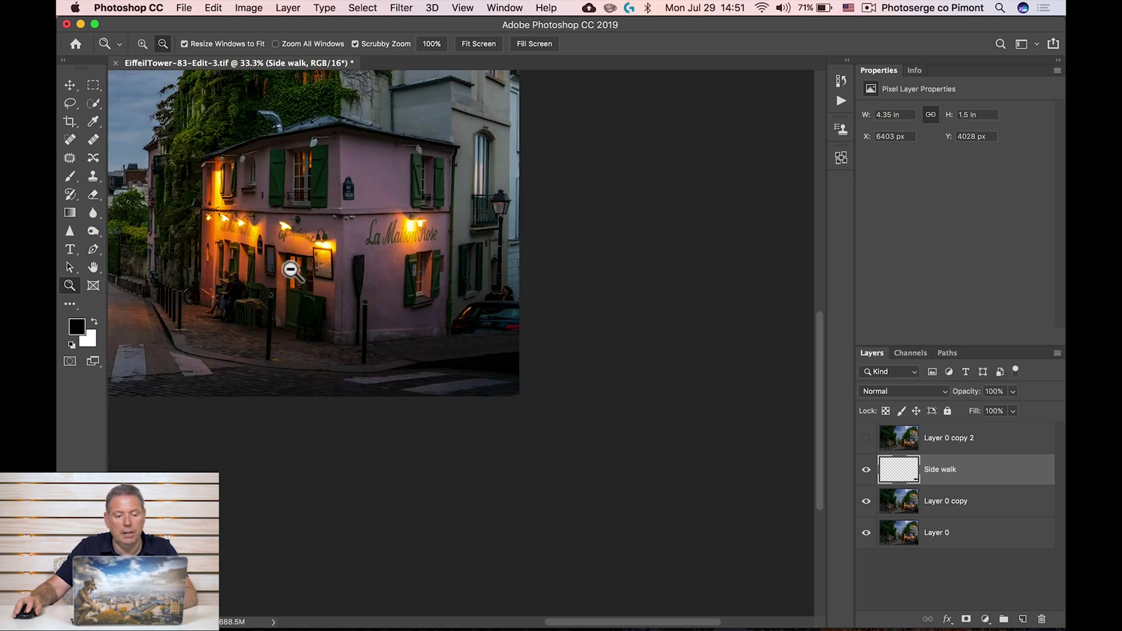
- Zoom to 200% on the parked car and couple by the alley, then select Layer 0 copy
left_click(292, 270)
left_click(345, 271)
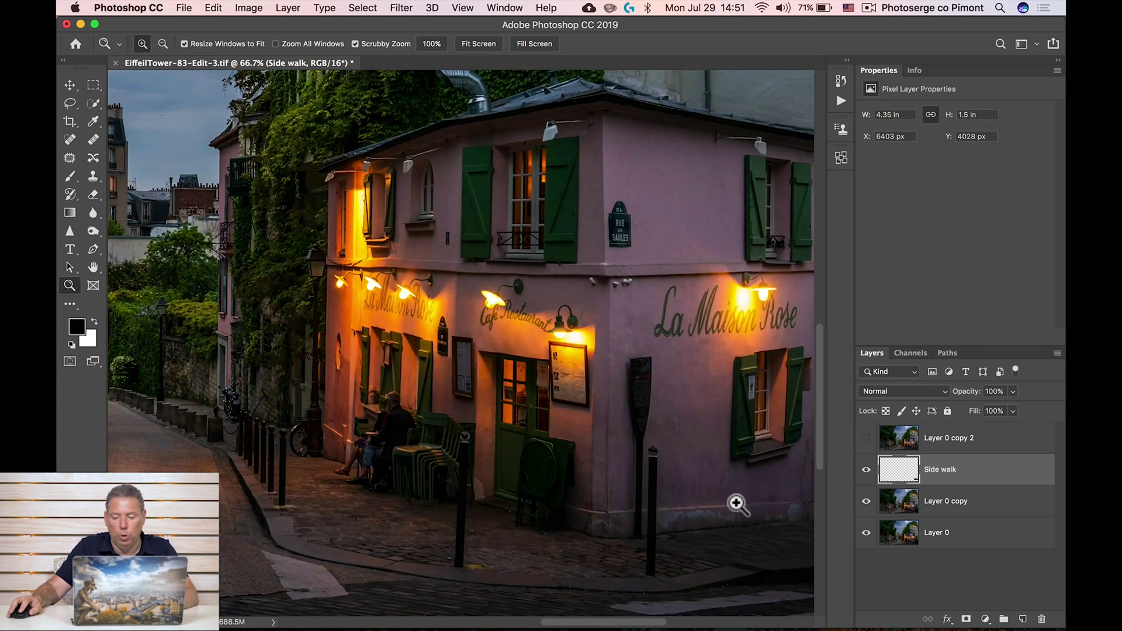
left_click(731, 502)
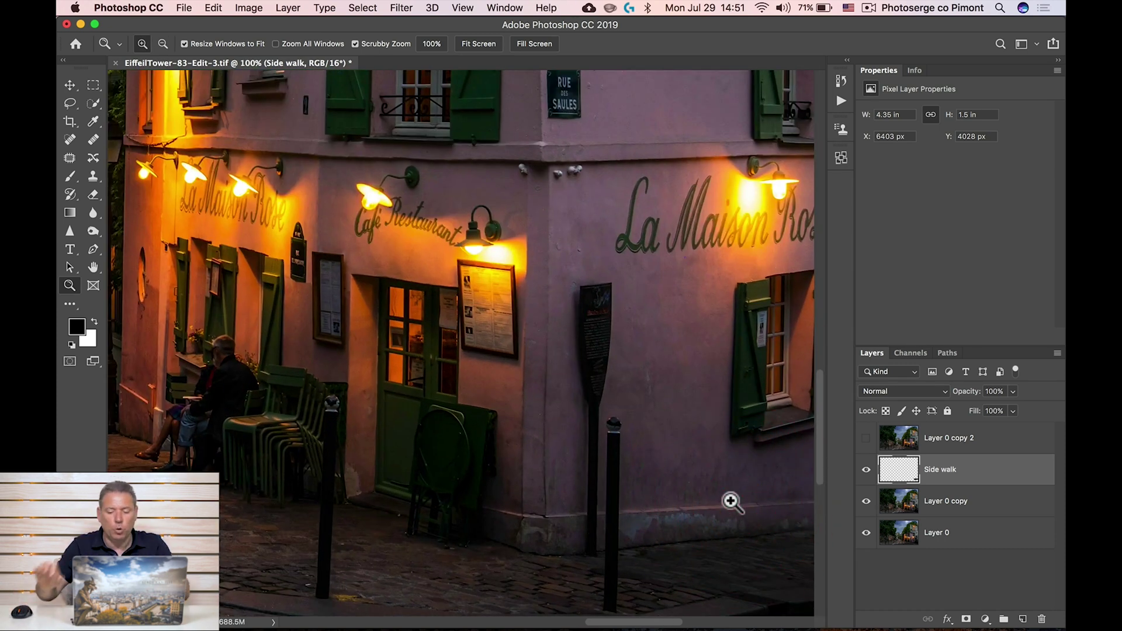
left_click_drag(721, 506, 479, 381)
left_click_drag(614, 388, 429, 376)
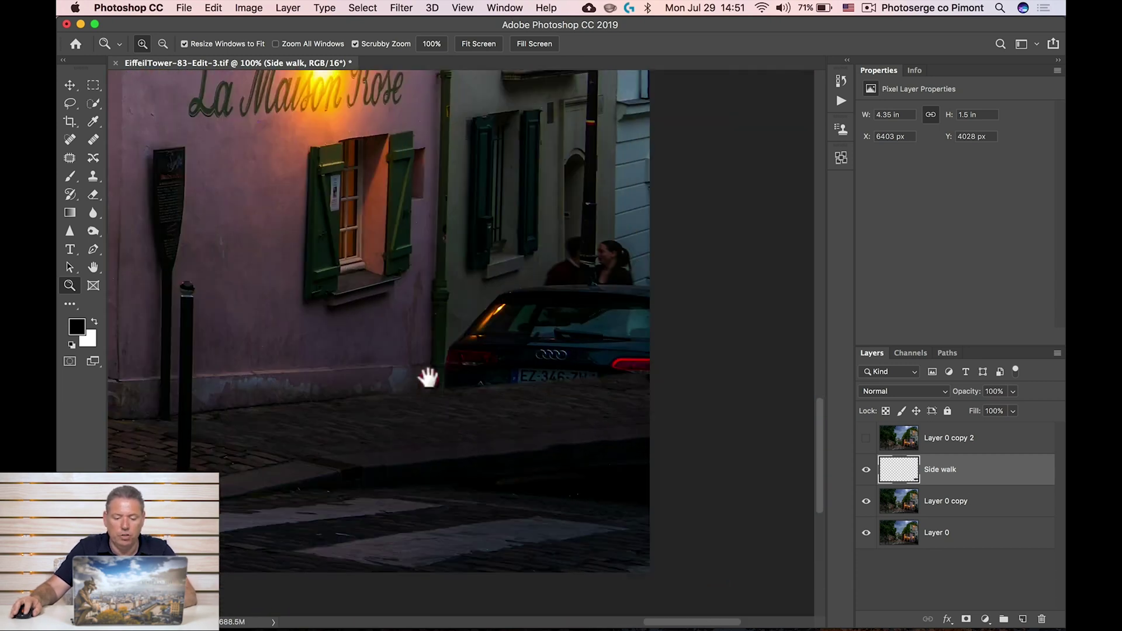
left_click_drag(466, 414, 501, 472)
left_click_drag(559, 450, 621, 514)
left_click_drag(647, 427, 494, 438)
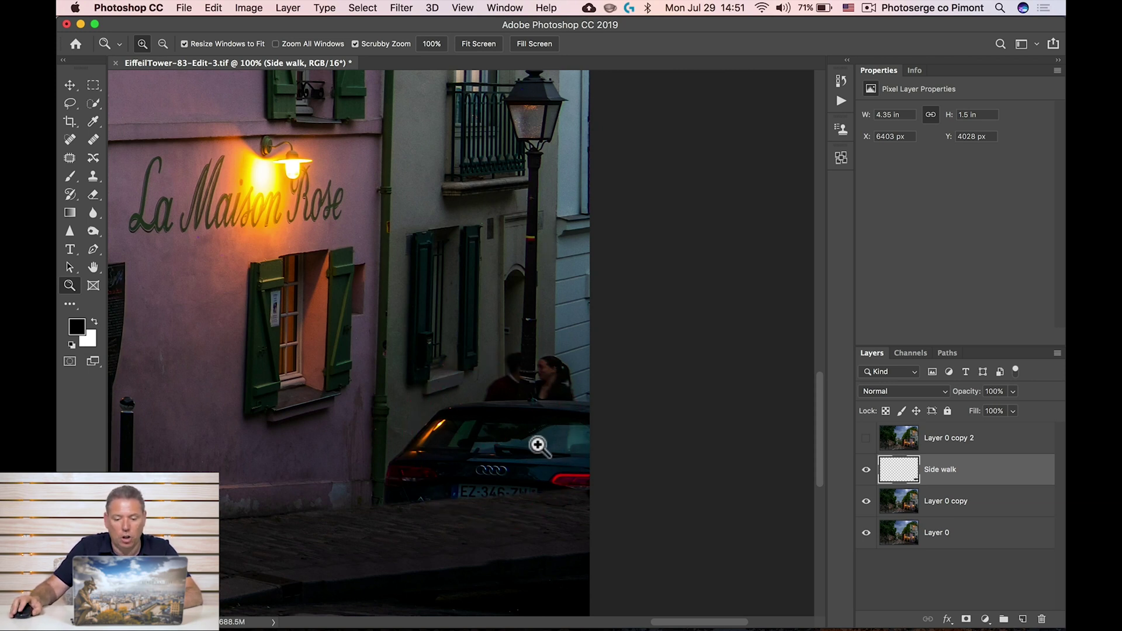
left_click(564, 304)
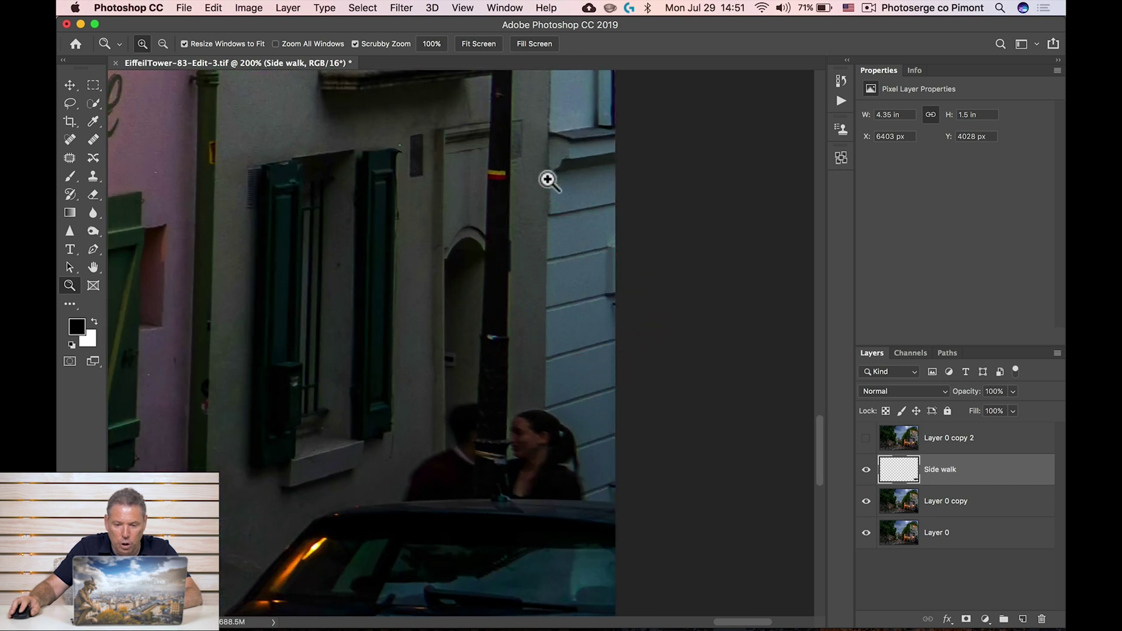
left_click_drag(540, 479, 476, 220)
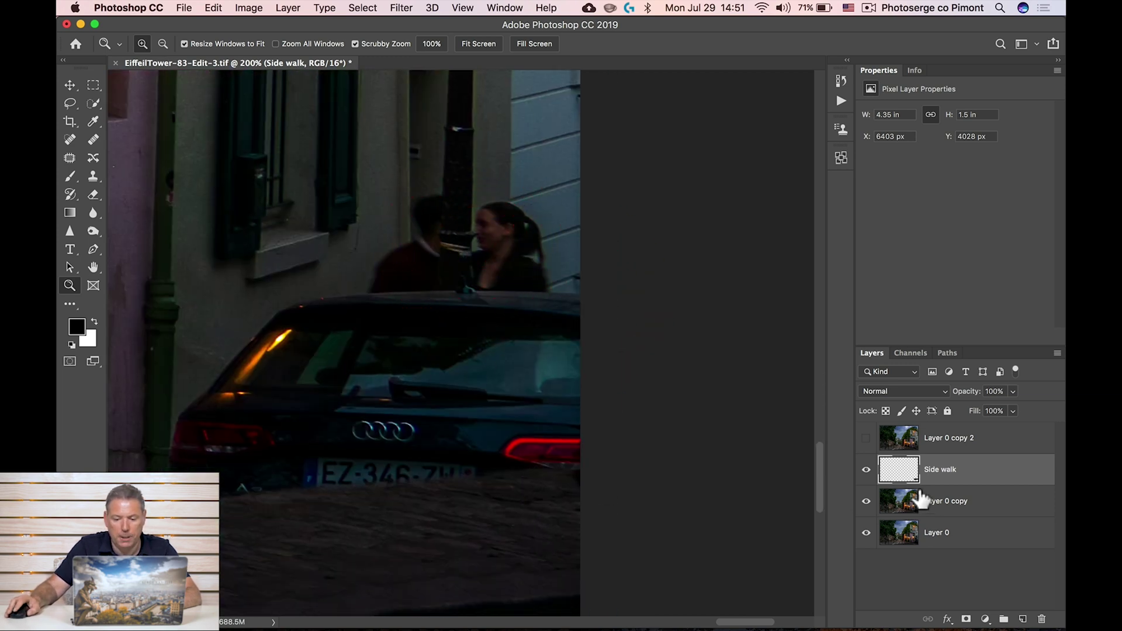
left_click(902, 504)
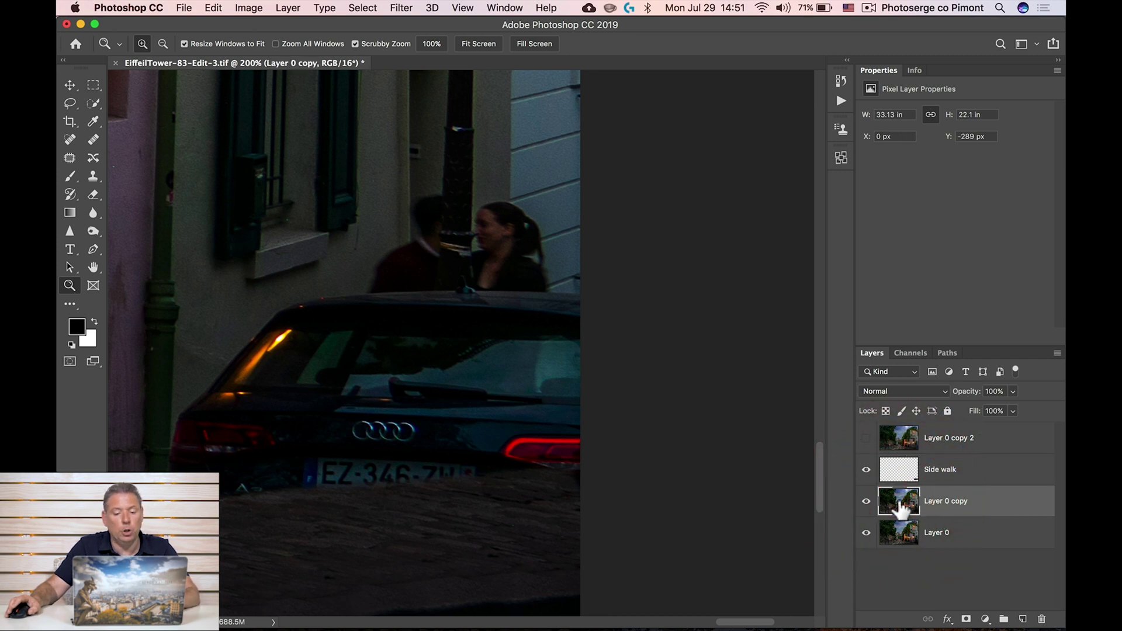
- Outline the white clapboard strip beside the couple, feather it 5 px, and copy it to Layer 1
left_click_drag(521, 366, 528, 521)
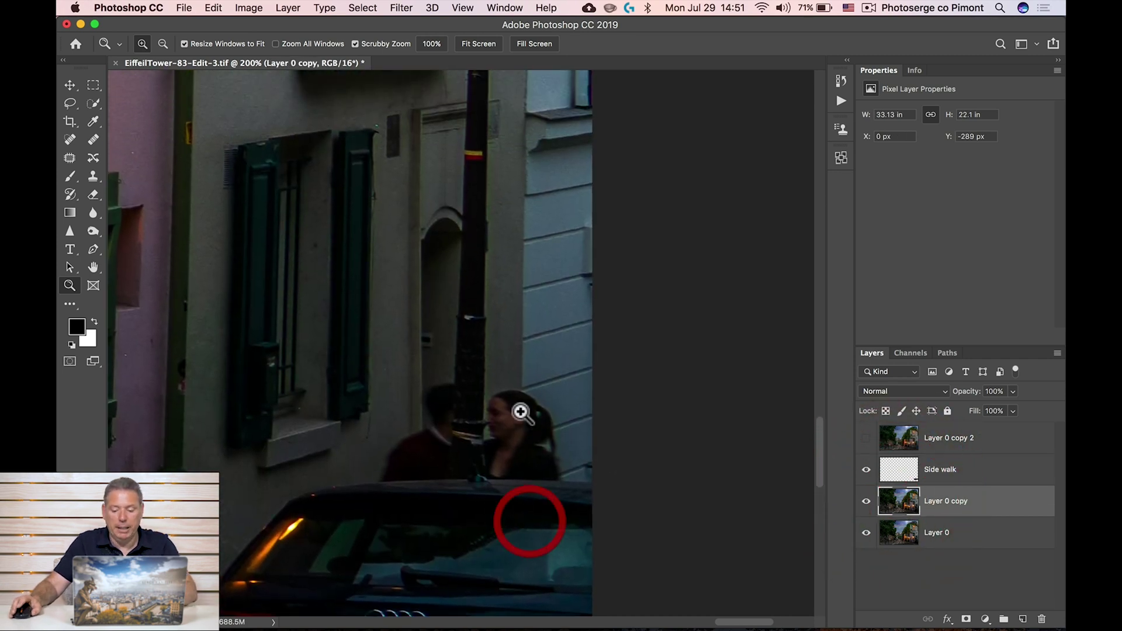
key("p")
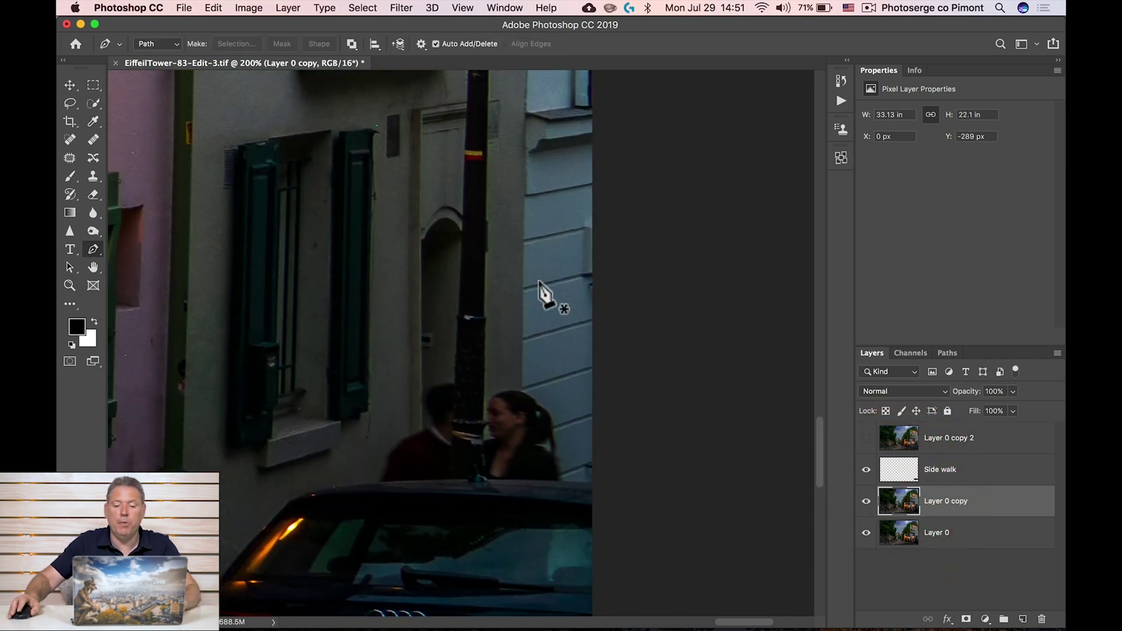
left_click(527, 166)
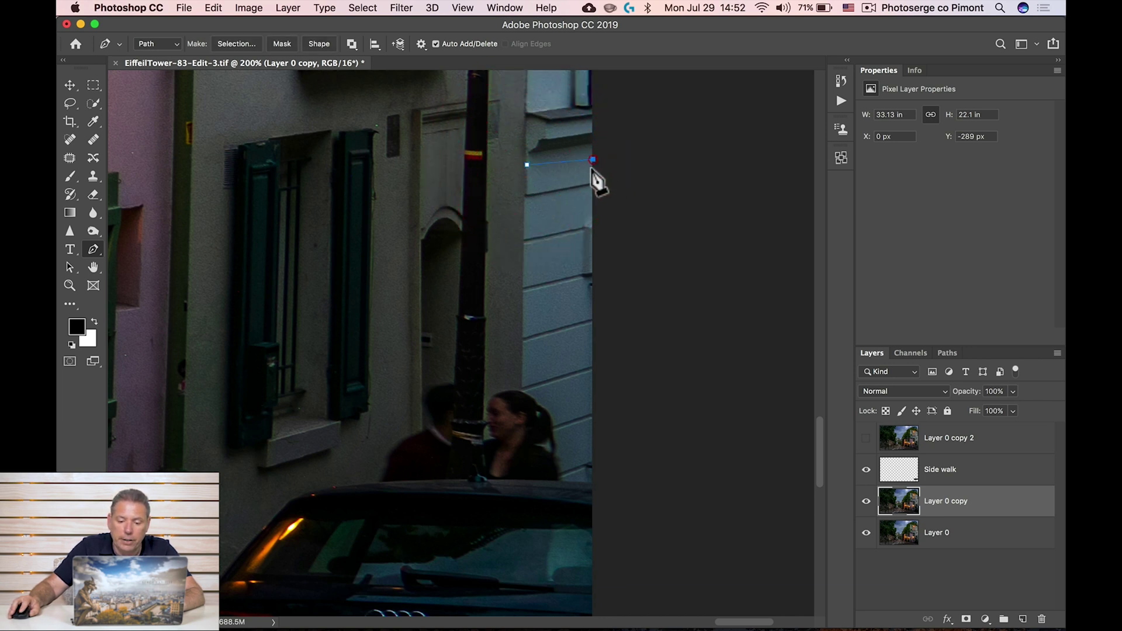
left_click(593, 369)
left_click(524, 390)
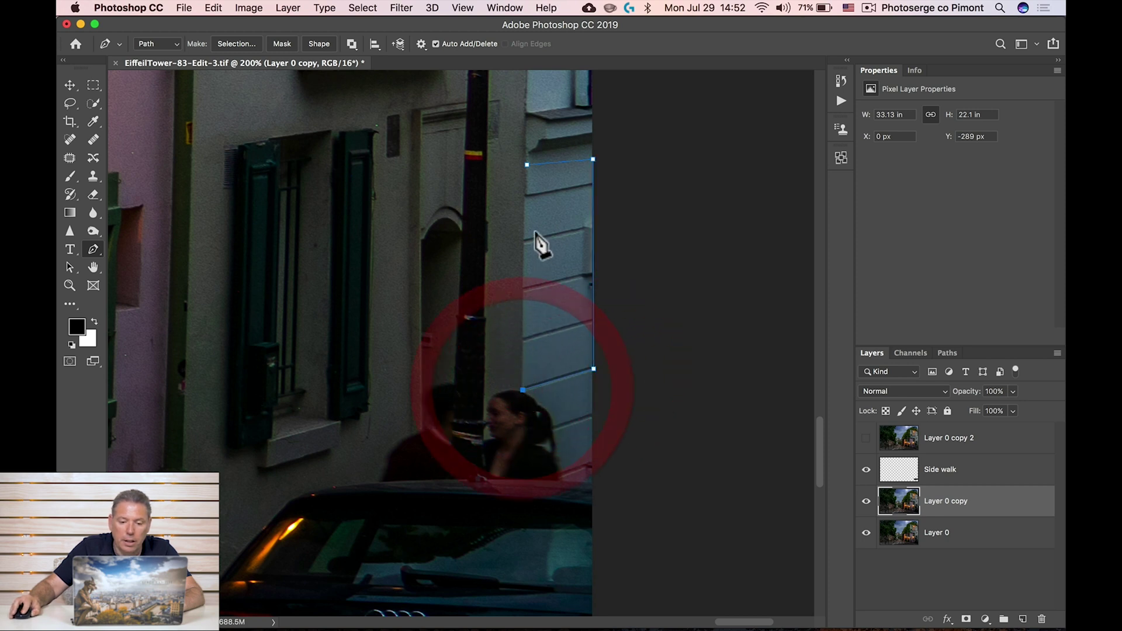
right_click(527, 168)
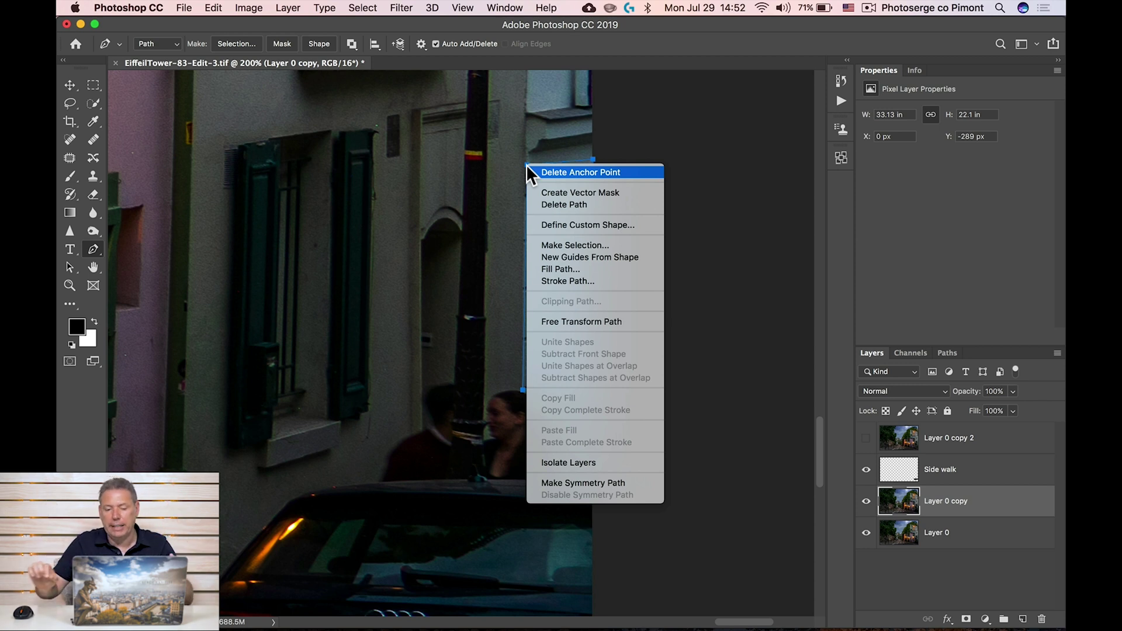
left_click(562, 246)
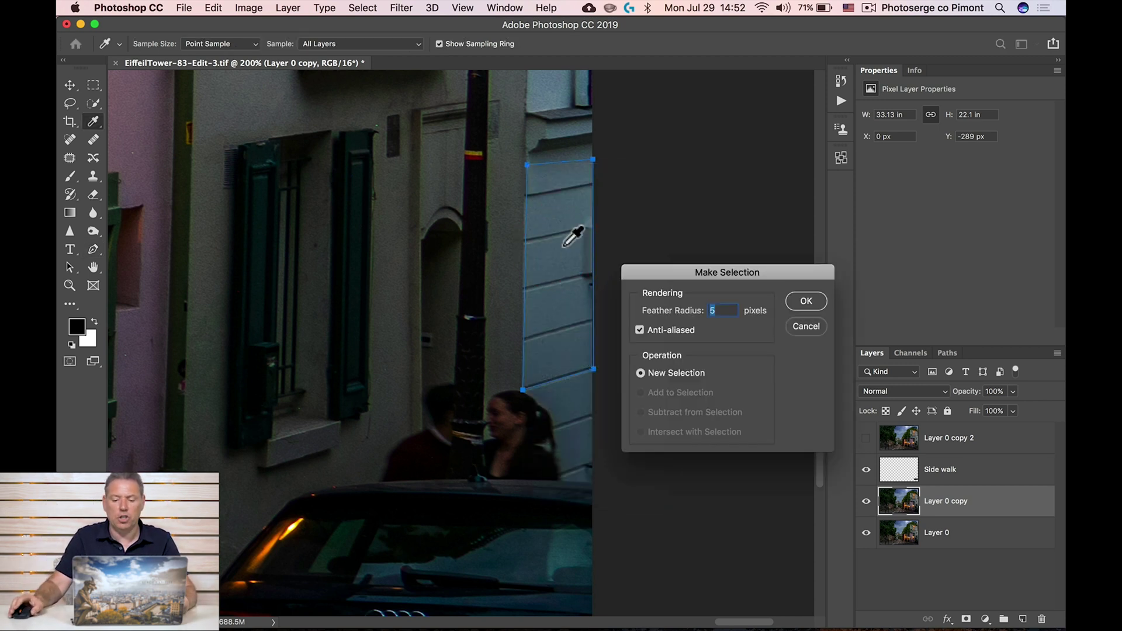
left_click(807, 301)
key("alt+shift+super+n")
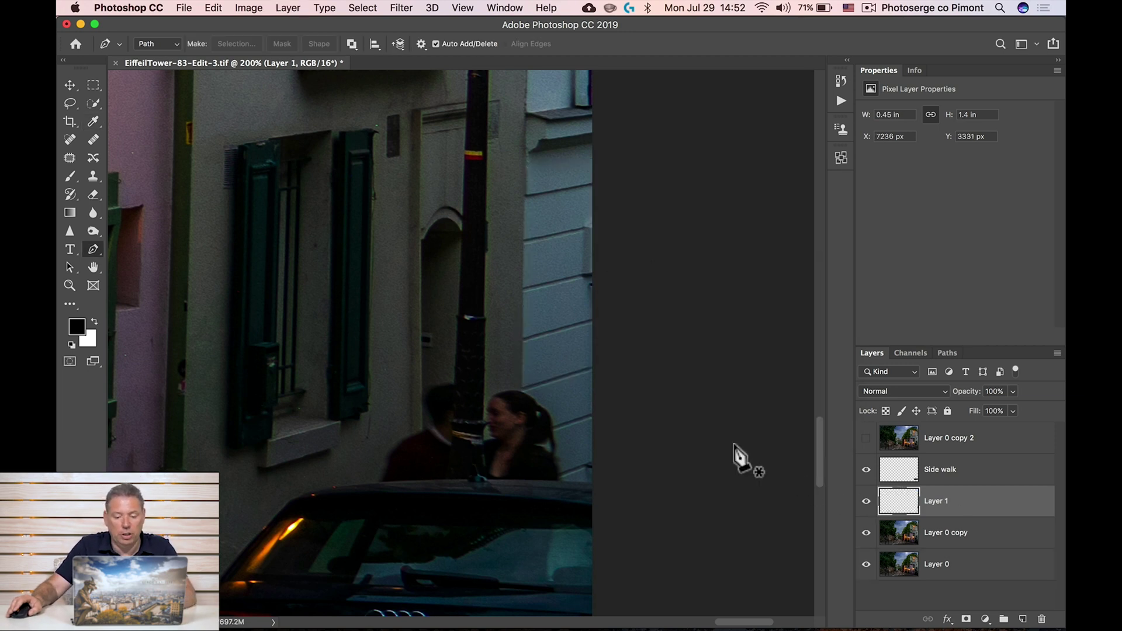
left_click(70, 86)
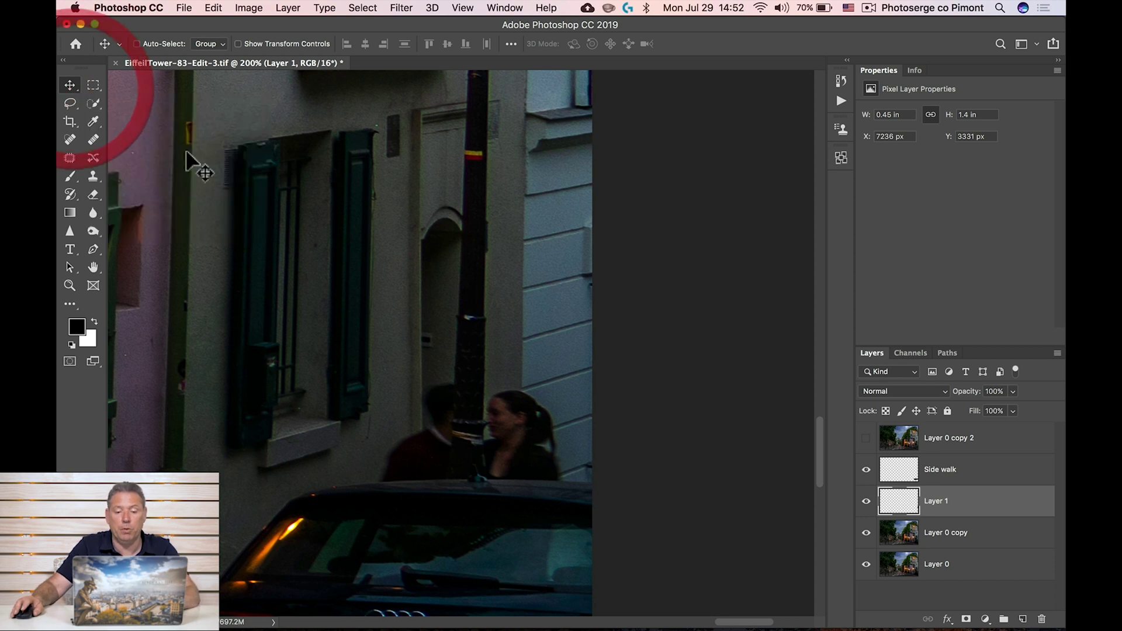
- Move the copied wall patch down over the right side of the parked car
left_click_drag(552, 283, 553, 463)
left_click_drag(678, 436, 706, 283)
left_click_drag(593, 290, 584, 323)
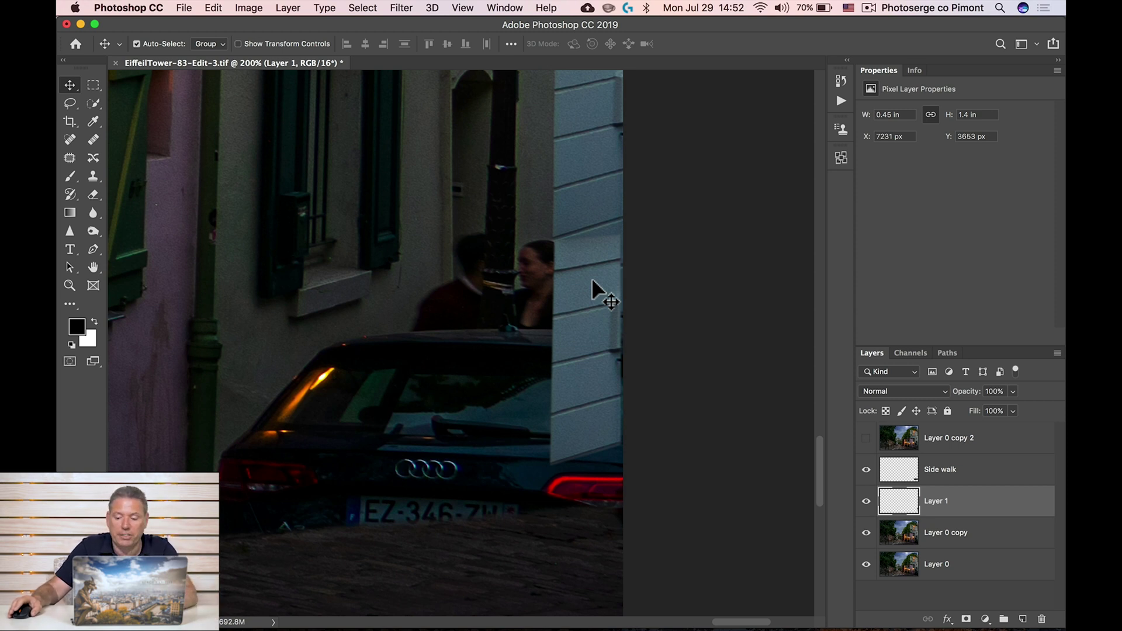
- Skew the patch with Perspective and stretch it downward with Scale to match the wall's clapboards
key("super+t")
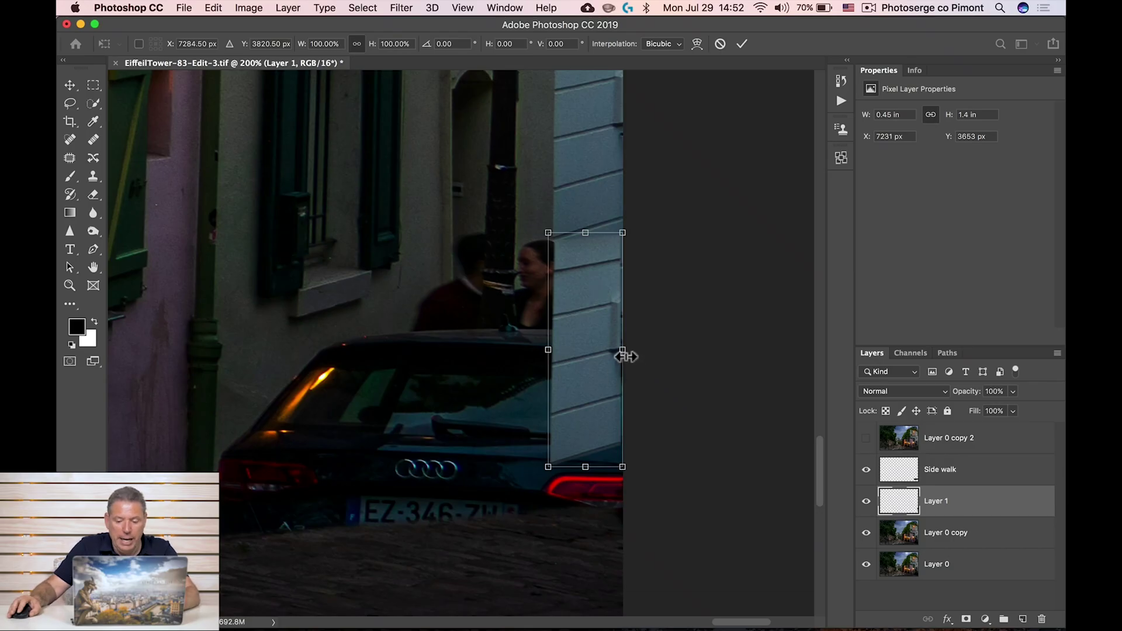
right_click(625, 355)
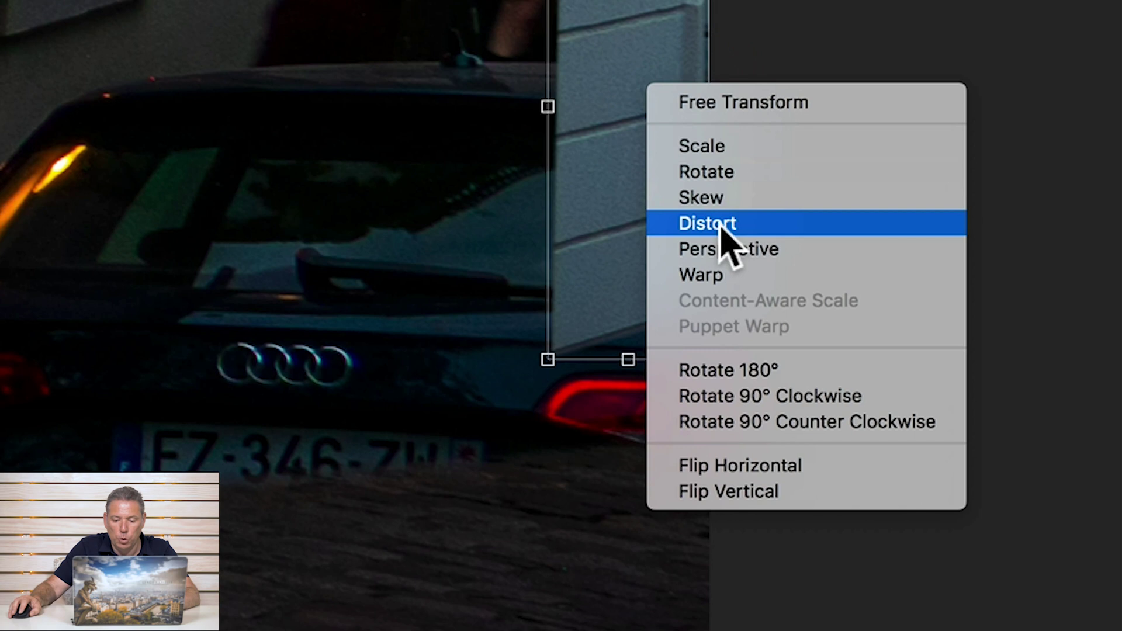
left_click(635, 415)
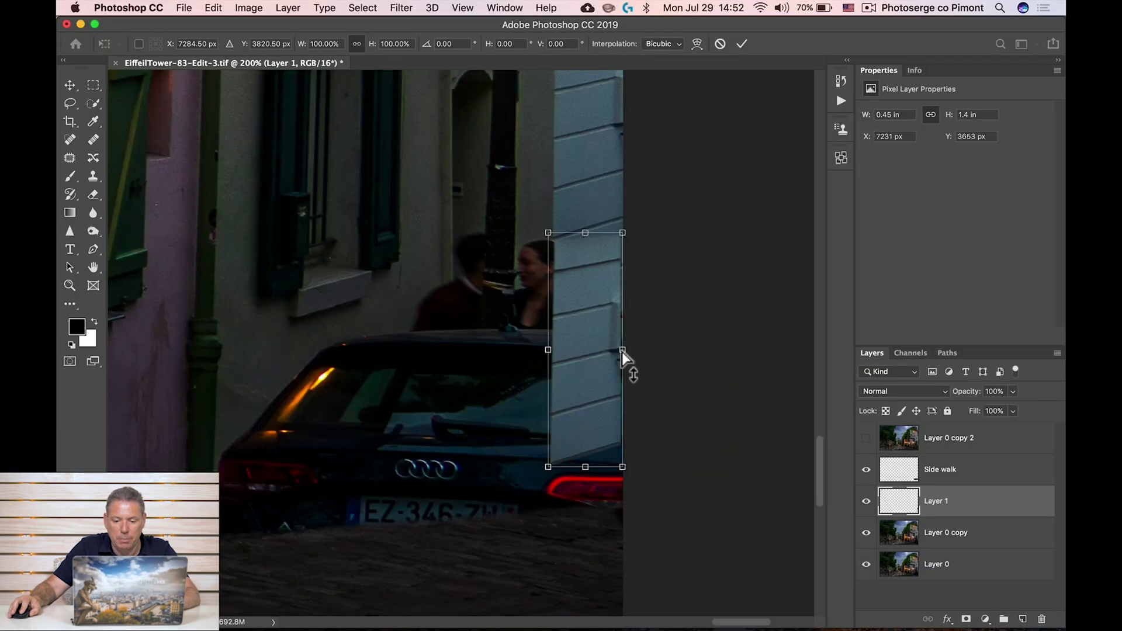
mouse_move(622, 352)
left_mouse_down()
mouse_move(623, 333)
mouse_move(624, 343)
left_mouse_up()
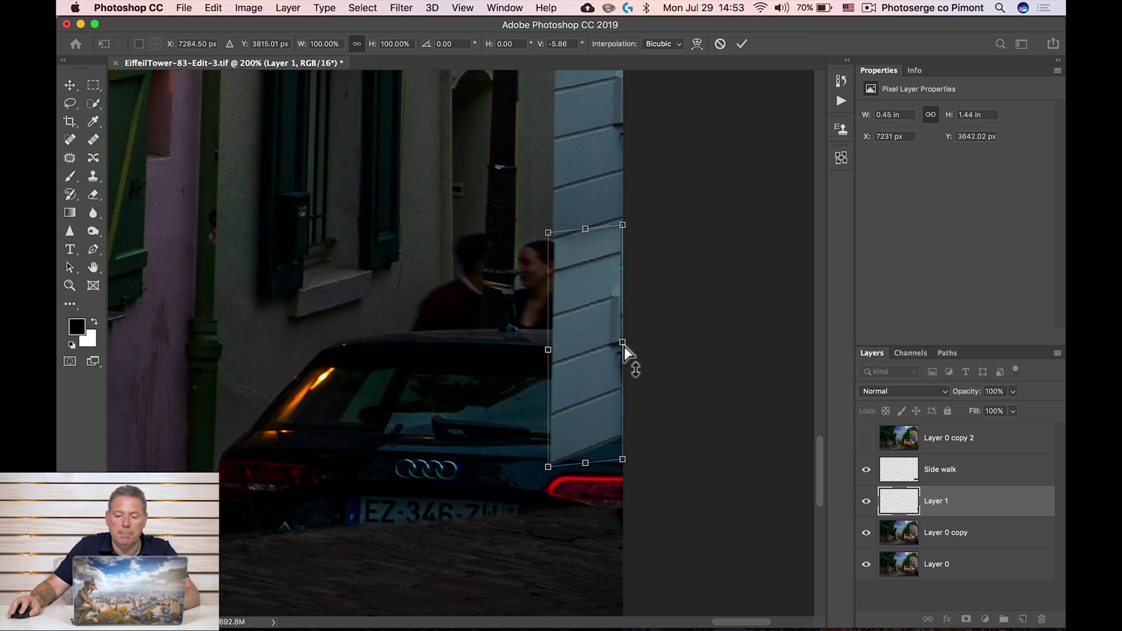
left_click_drag(598, 306, 622, 337)
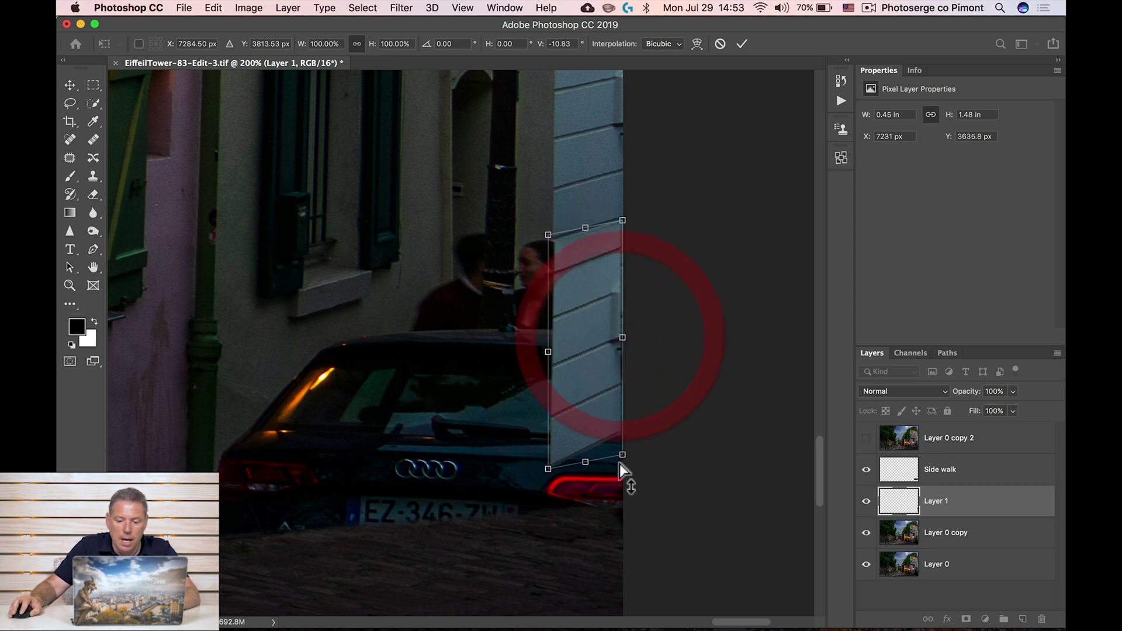
left_click_drag(585, 468, 588, 469)
right_click(585, 424)
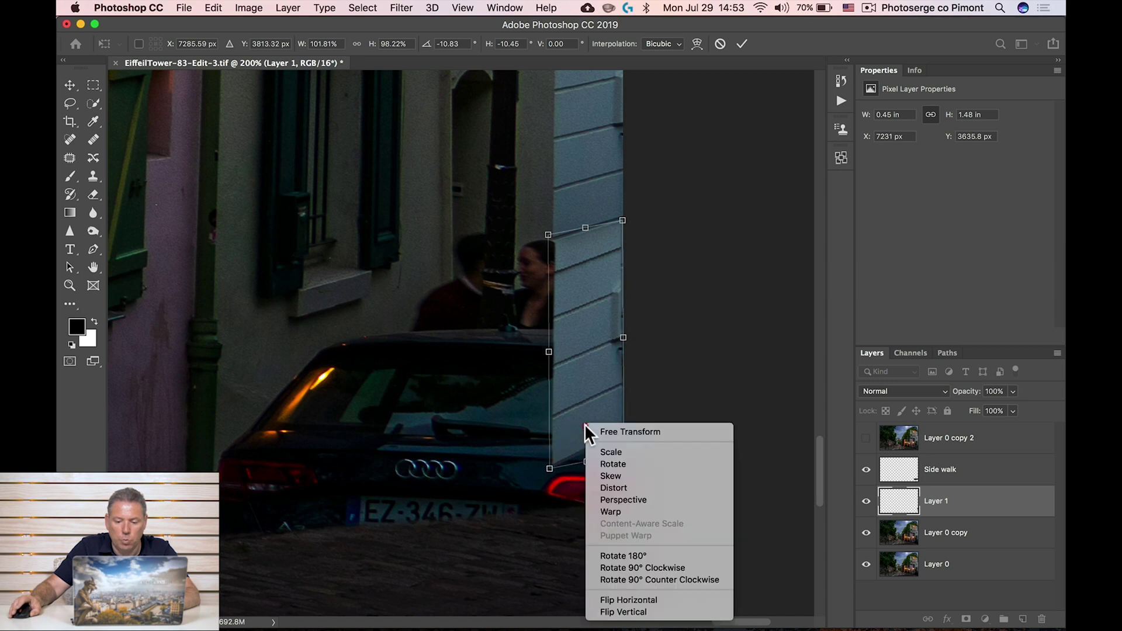
left_click(615, 452)
left_click_drag(588, 463, 588, 465)
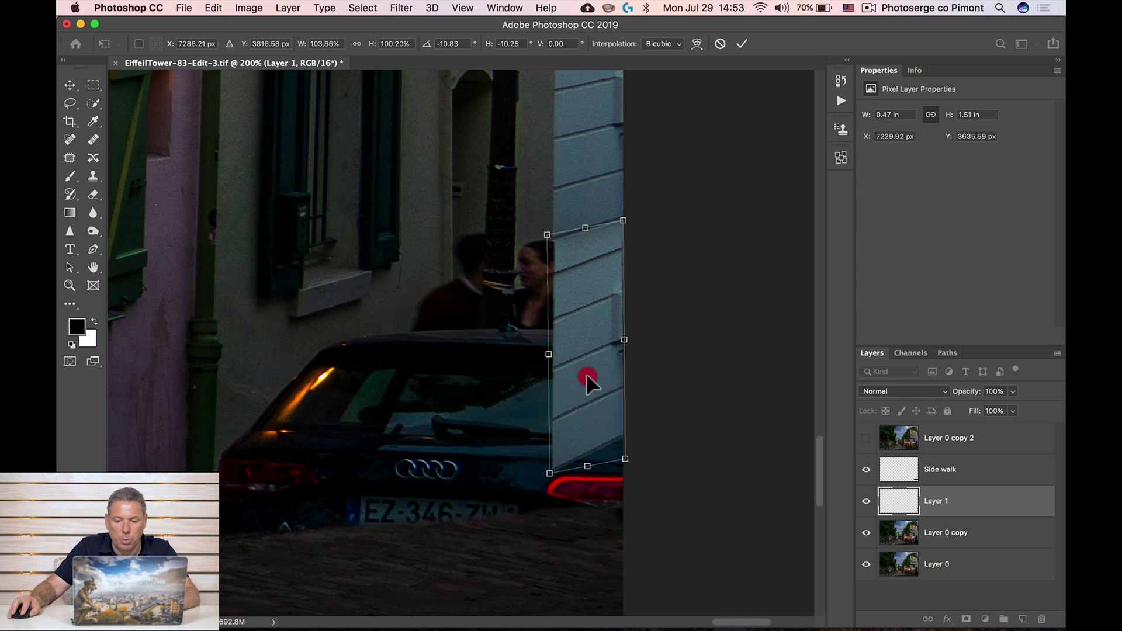
double_click(586, 374)
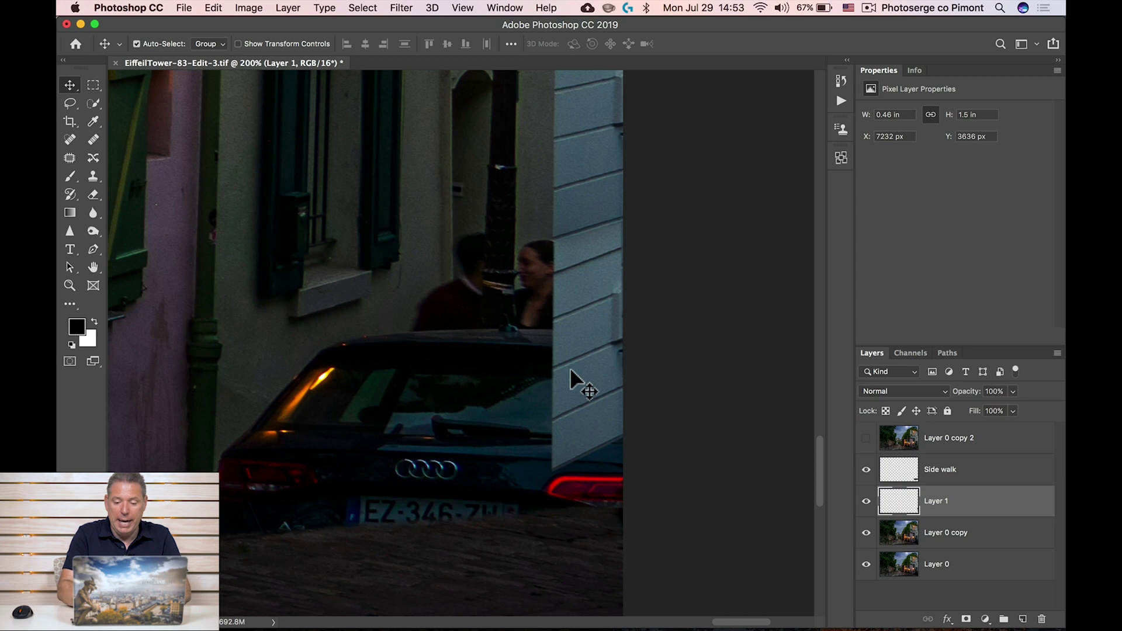
- Darken the wall patch's midtones in Levels to about 0.74
key("super+l")
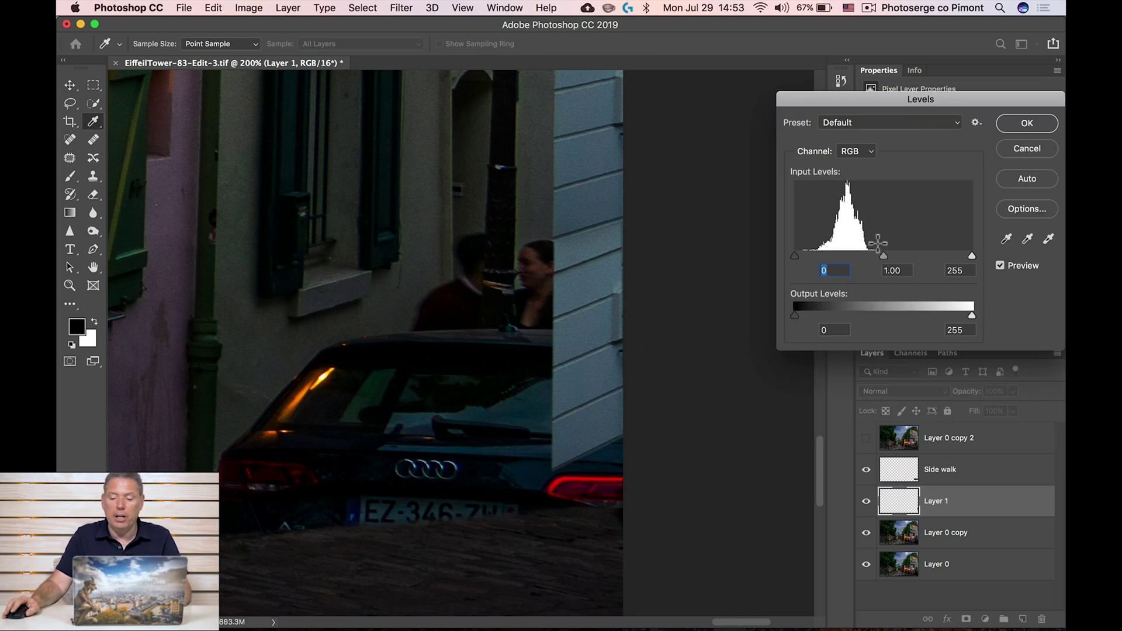
left_click_drag(927, 93, 872, 97)
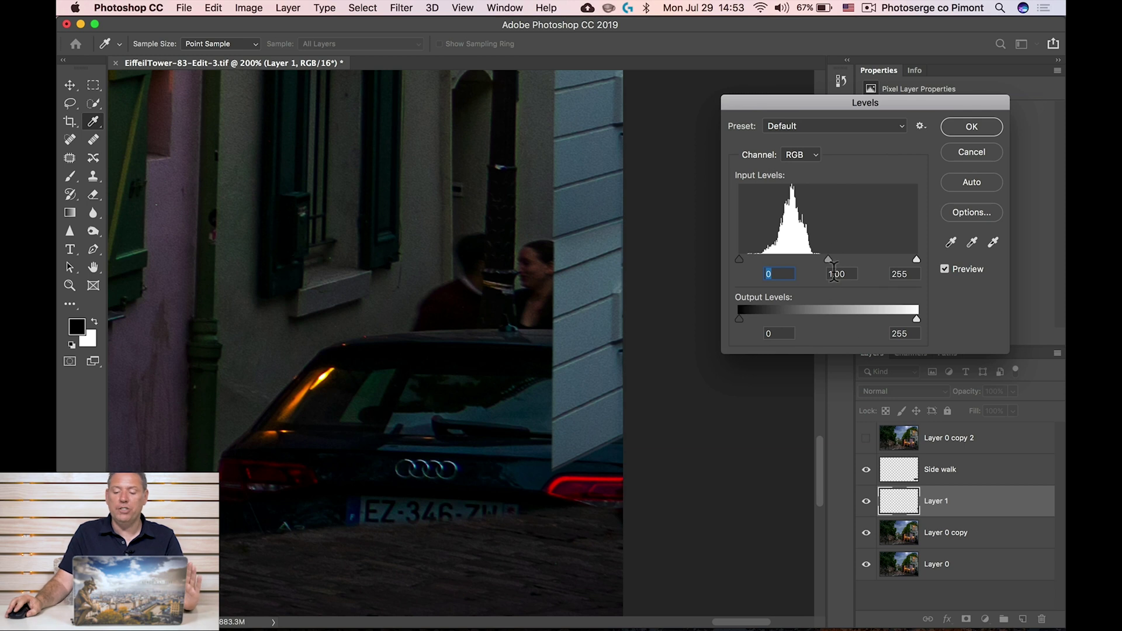
left_click_drag(828, 258, 830, 260)
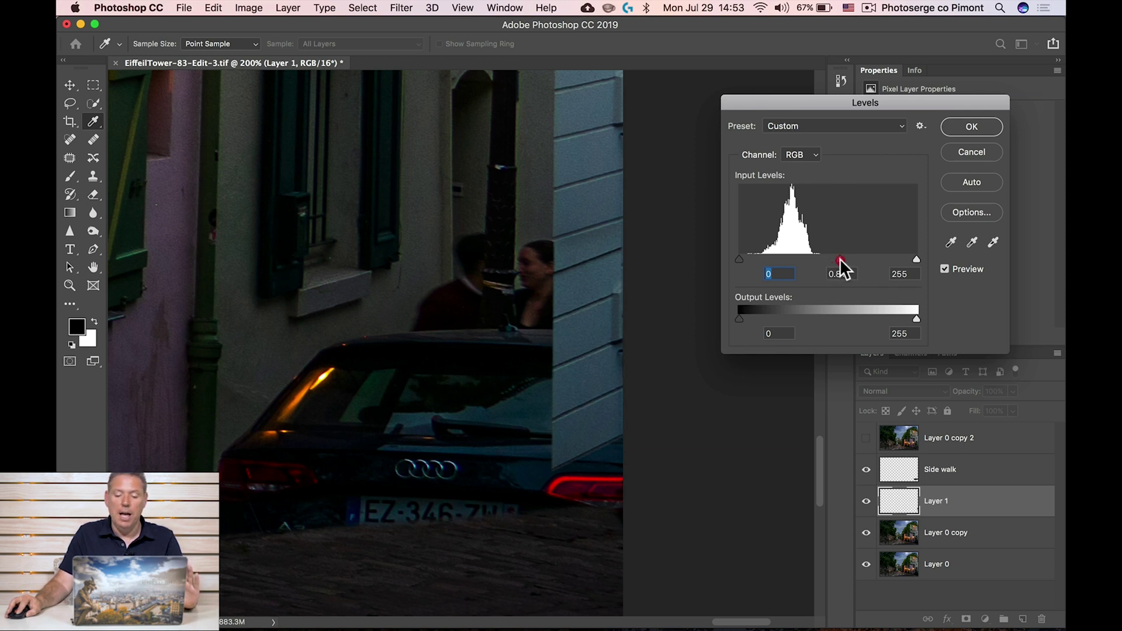
mouse_move(845, 261)
left_mouse_down()
mouse_move(808, 260)
mouse_move(845, 260)
left_mouse_up()
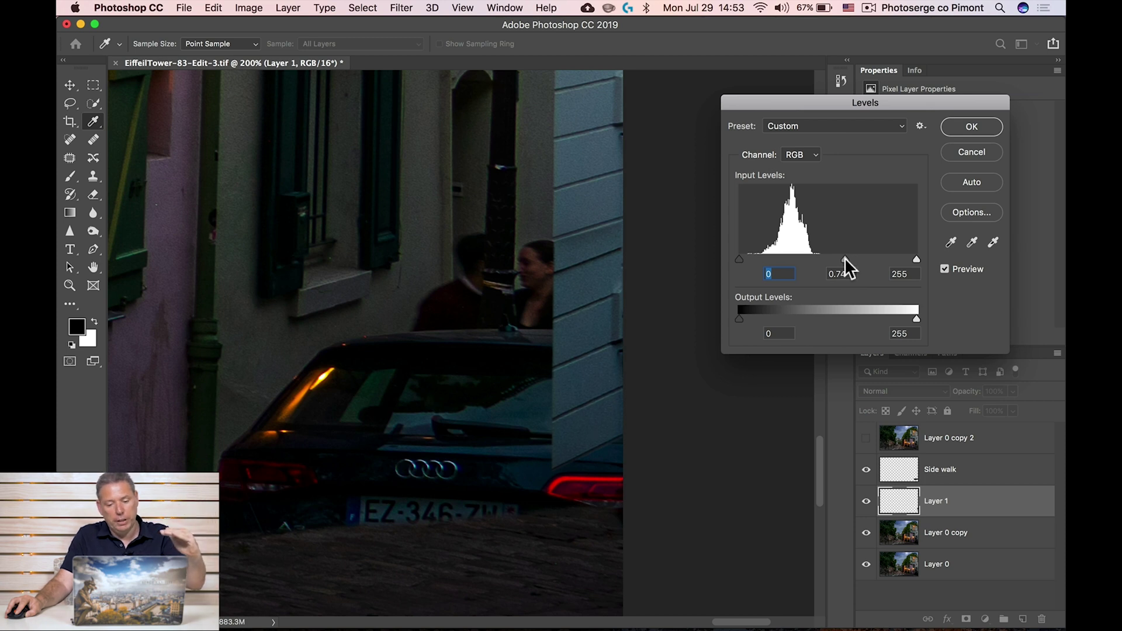
left_click(972, 126)
key("v")
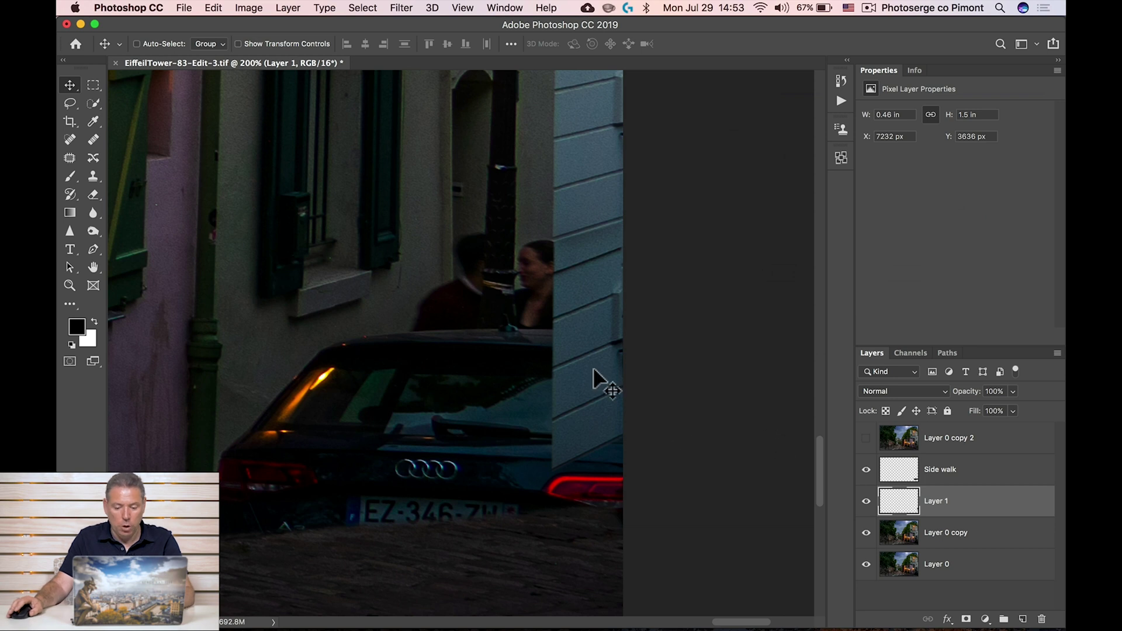
- Duplicate the wall patch down over the tail light and skew its right edge in perspective
left_click_drag(591, 336, 591, 517)
key("ctrl+t")
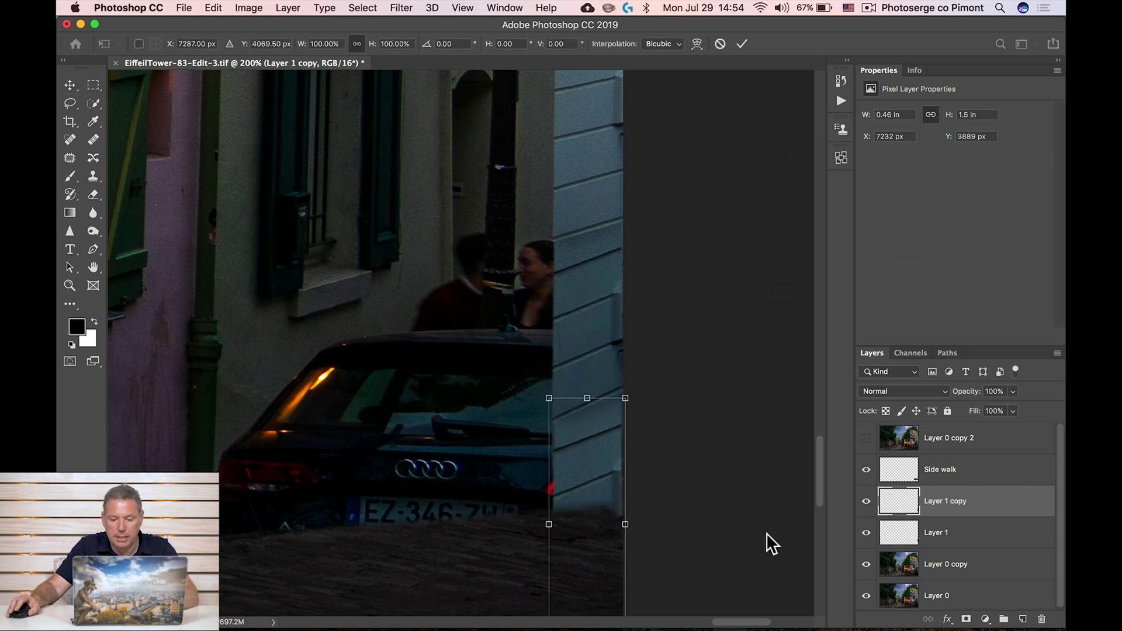
right_click(560, 481)
left_click(629, 502)
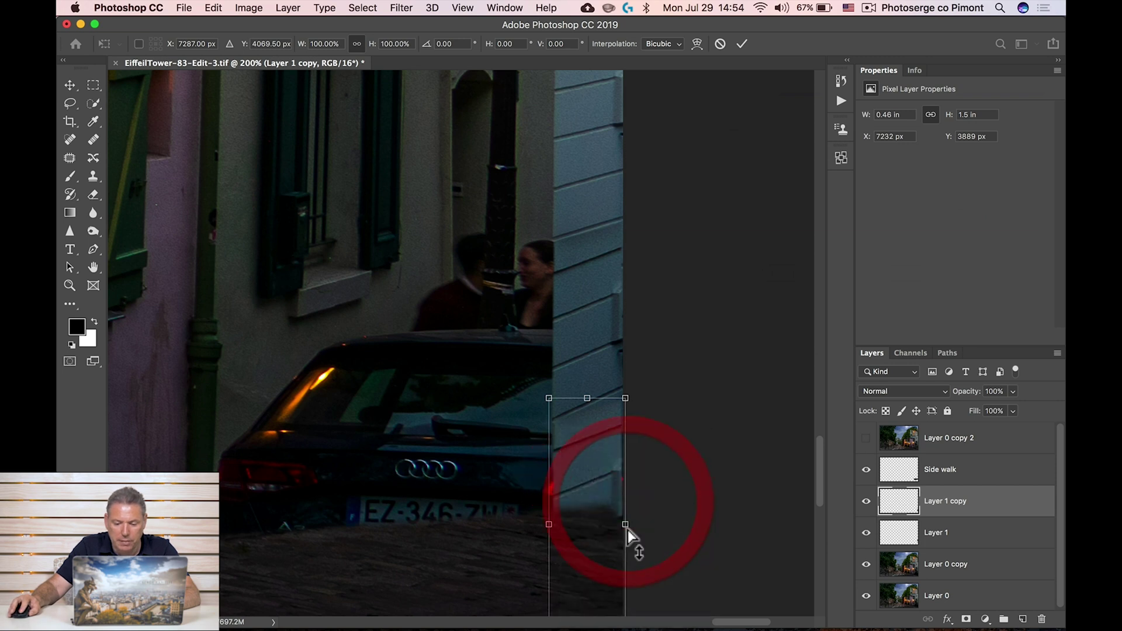
left_click_drag(626, 526, 626, 514)
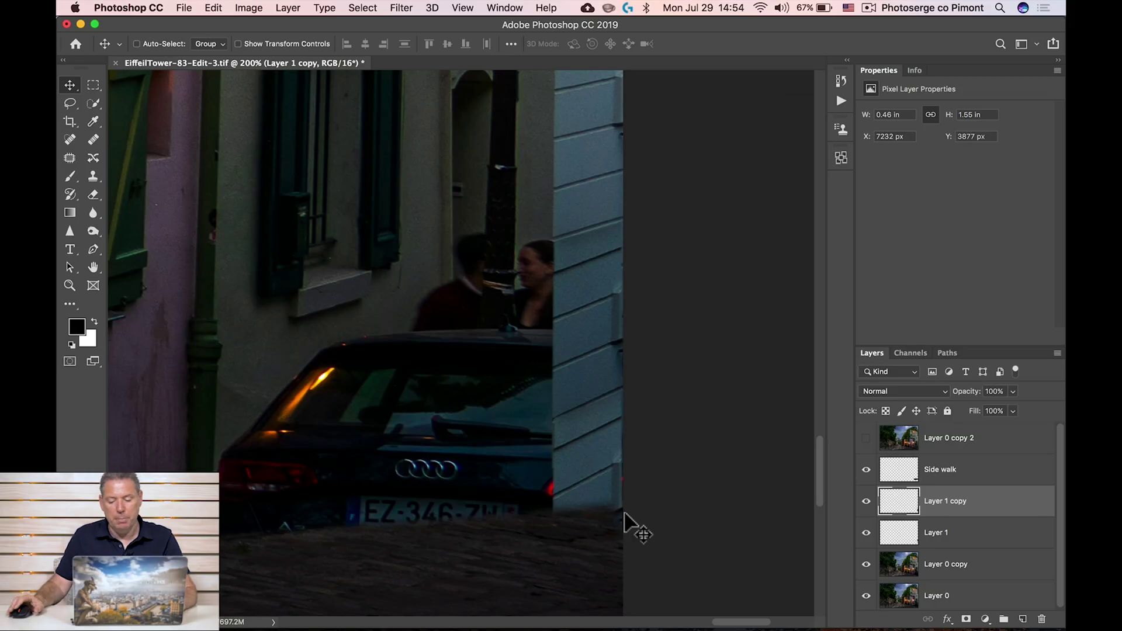
- Stretch the copied patch to about 112% width and shift it slightly lower
key("super+t")
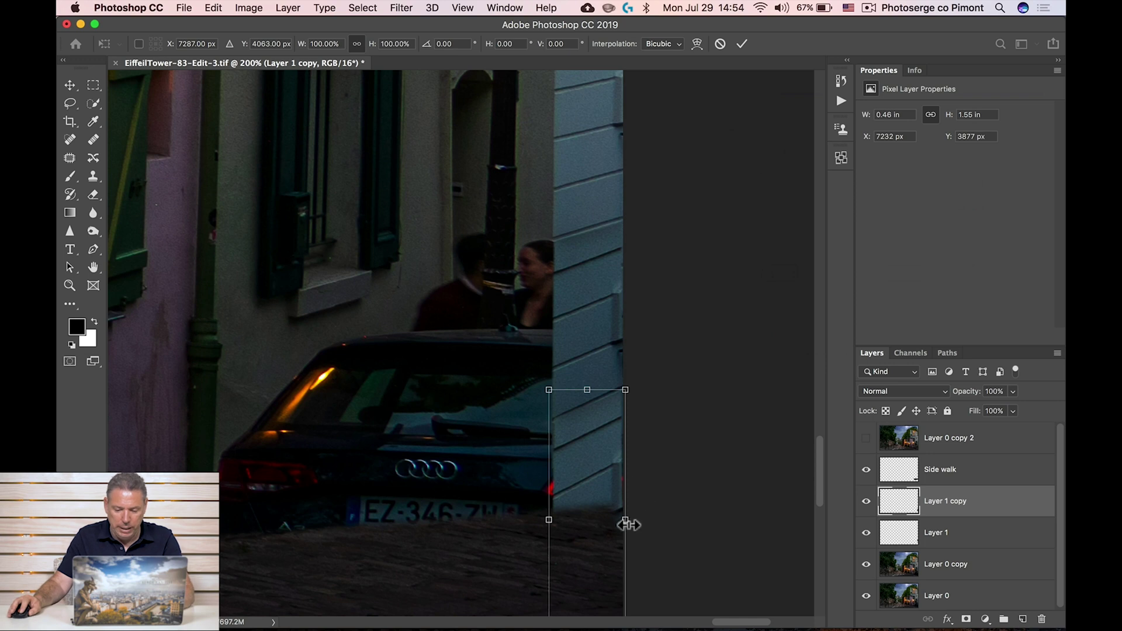
left_click_drag(631, 523, 638, 520)
left_click_drag(570, 497, 579, 515)
key("Return")
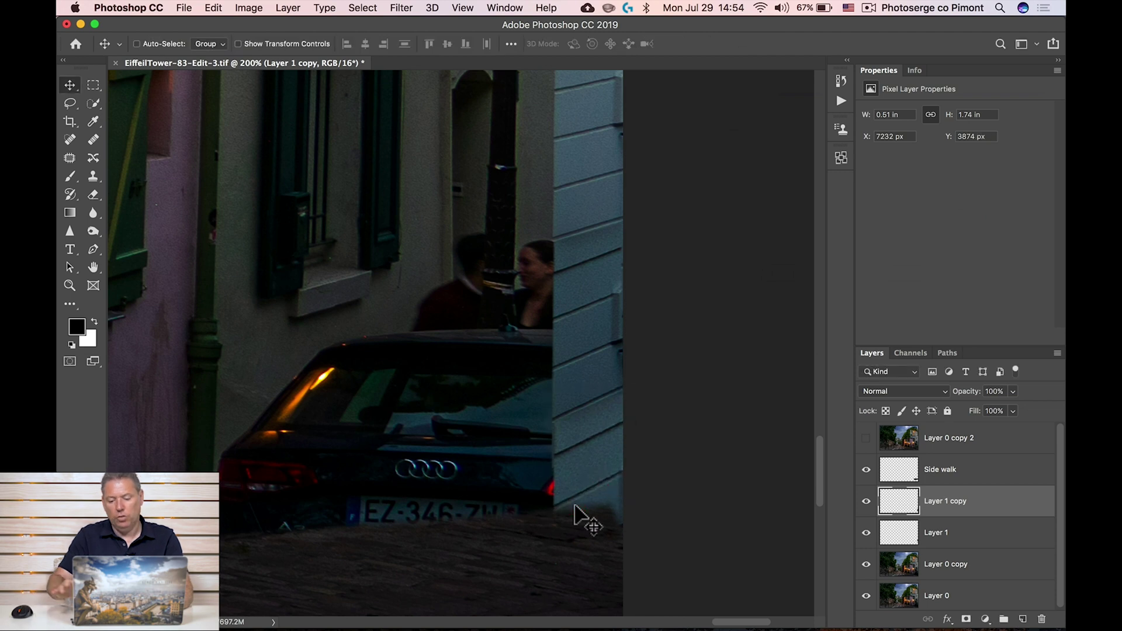
key("super+l")
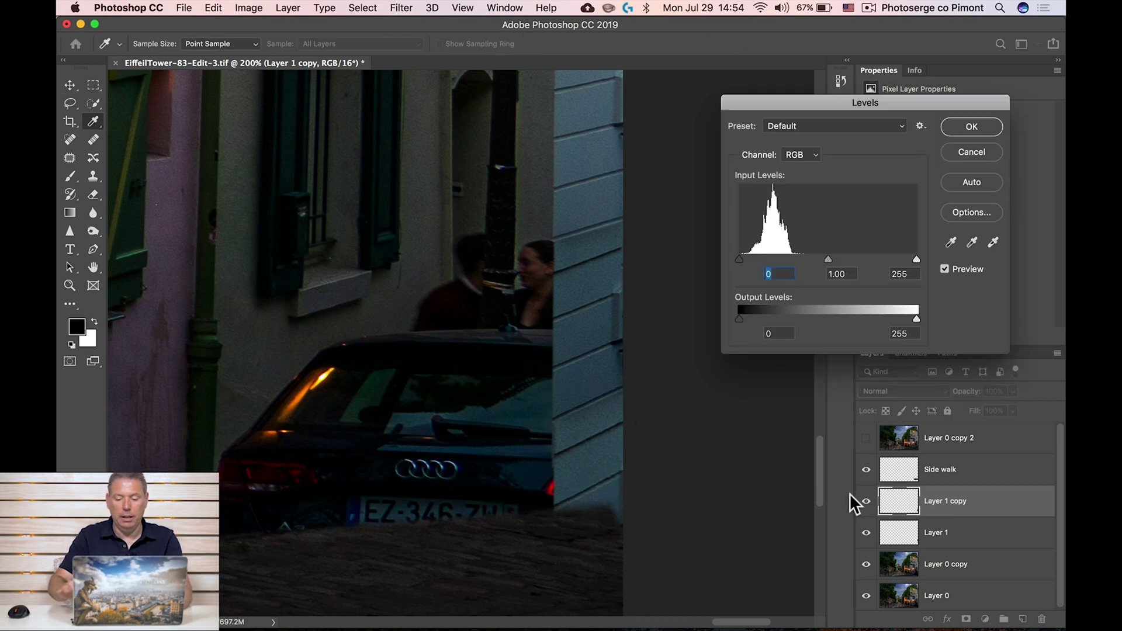
- Set the copy's Levels midtone to 0.85, then merge both wall patches into one layer named 'white wall'
left_click_drag(828, 258, 833, 259)
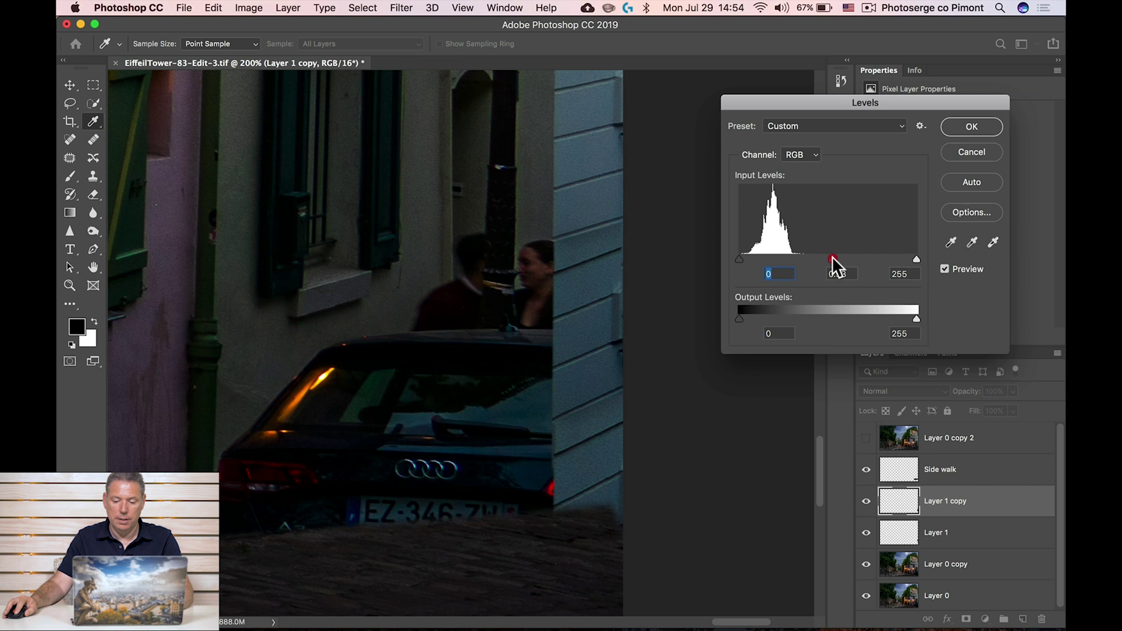
left_click(986, 127)
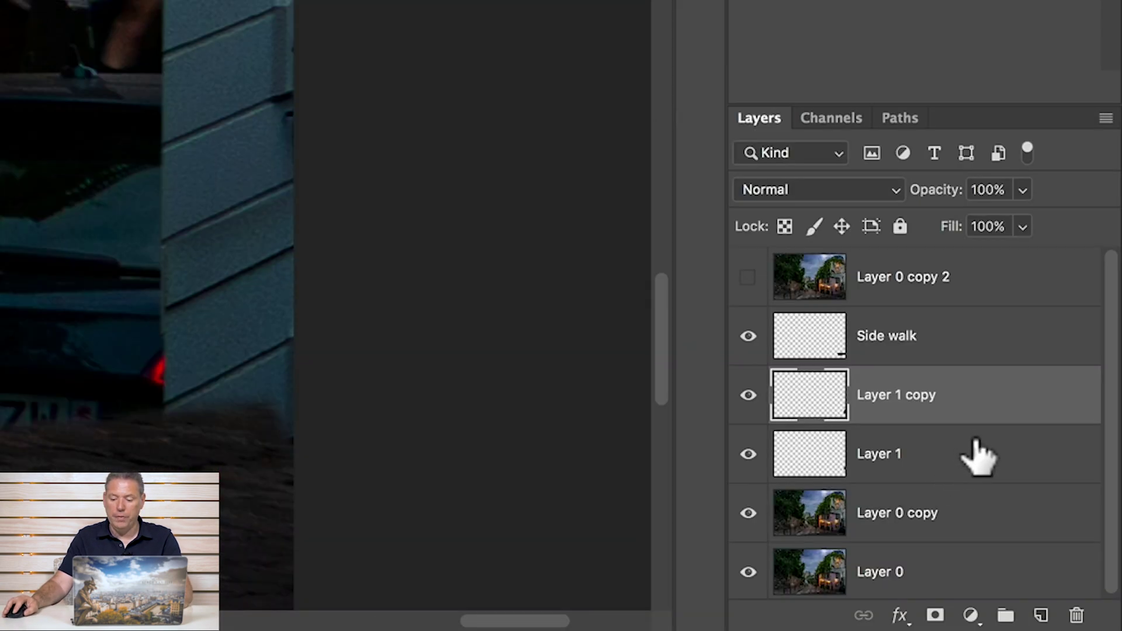
left_click(977, 462, "shift")
right_click(977, 396)
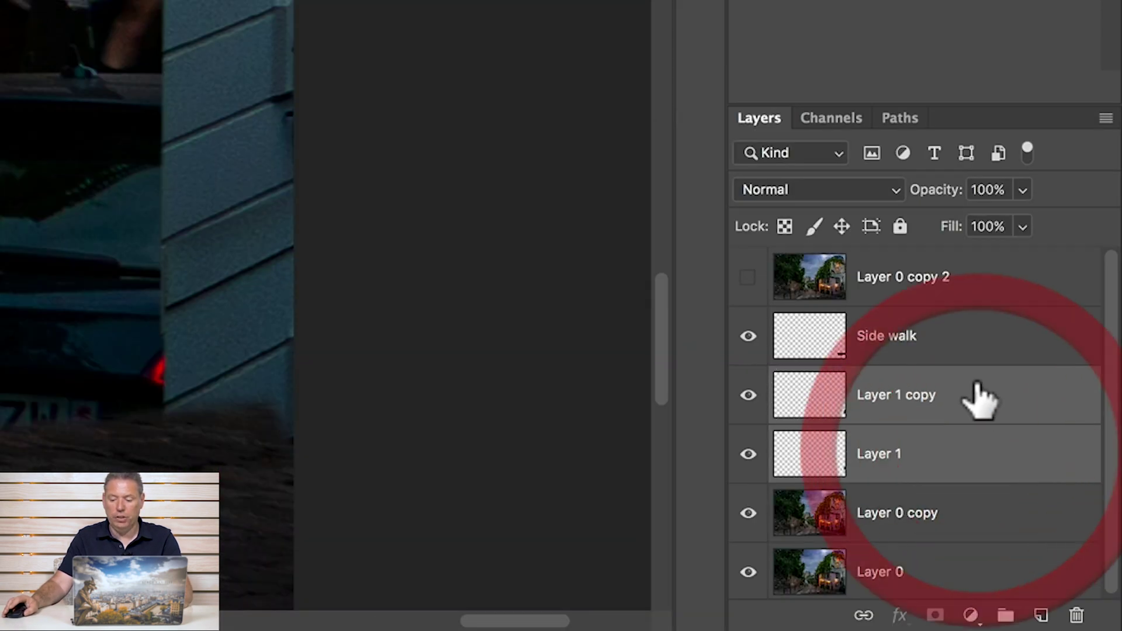
left_click(879, 268)
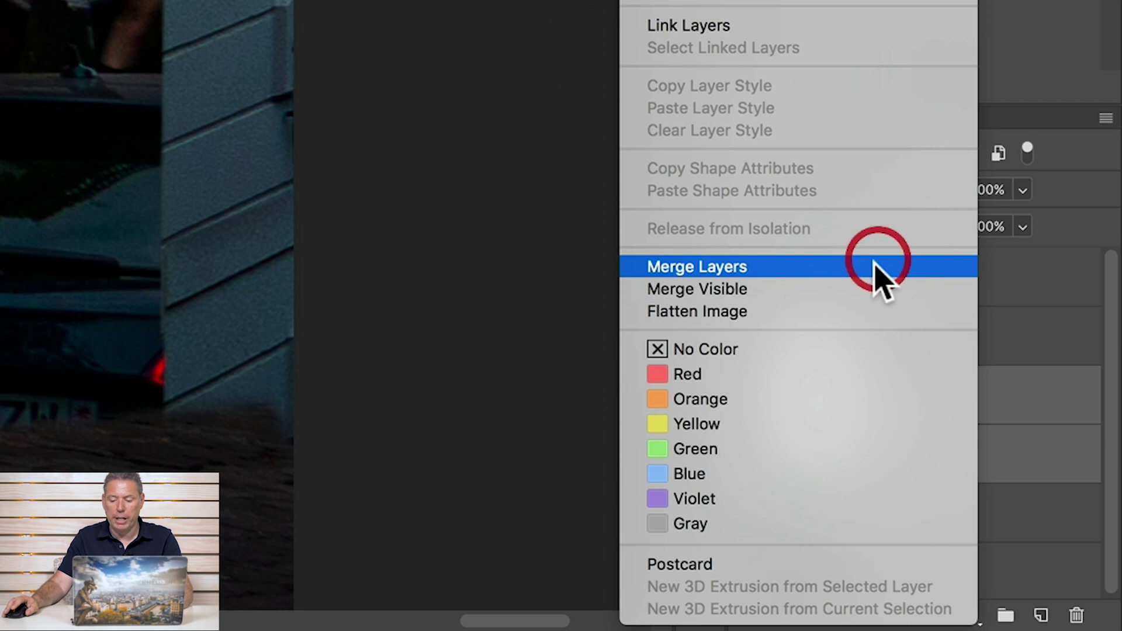
double_click(891, 395)
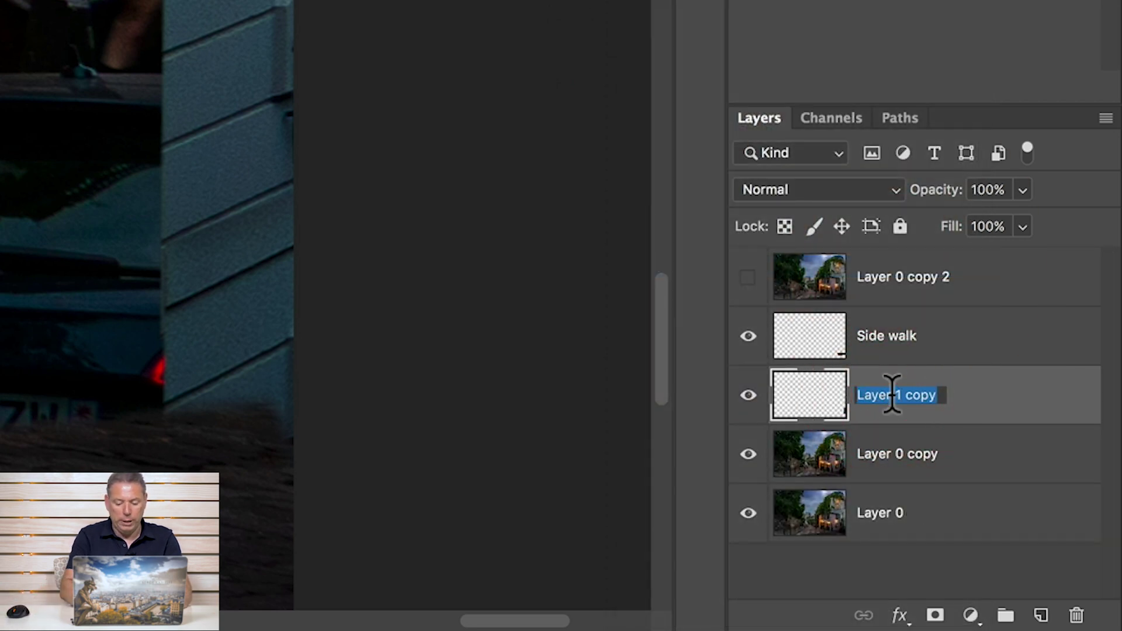
type("white wal")
type("l")
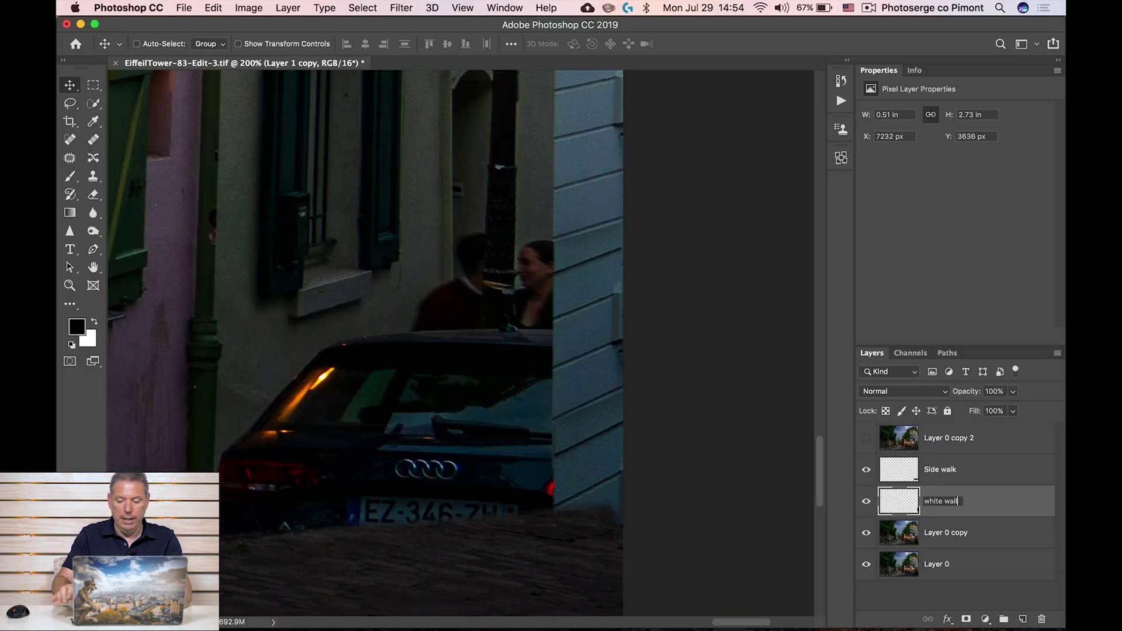
key("Return")
key("z")
left_click(365, 299, "alt")
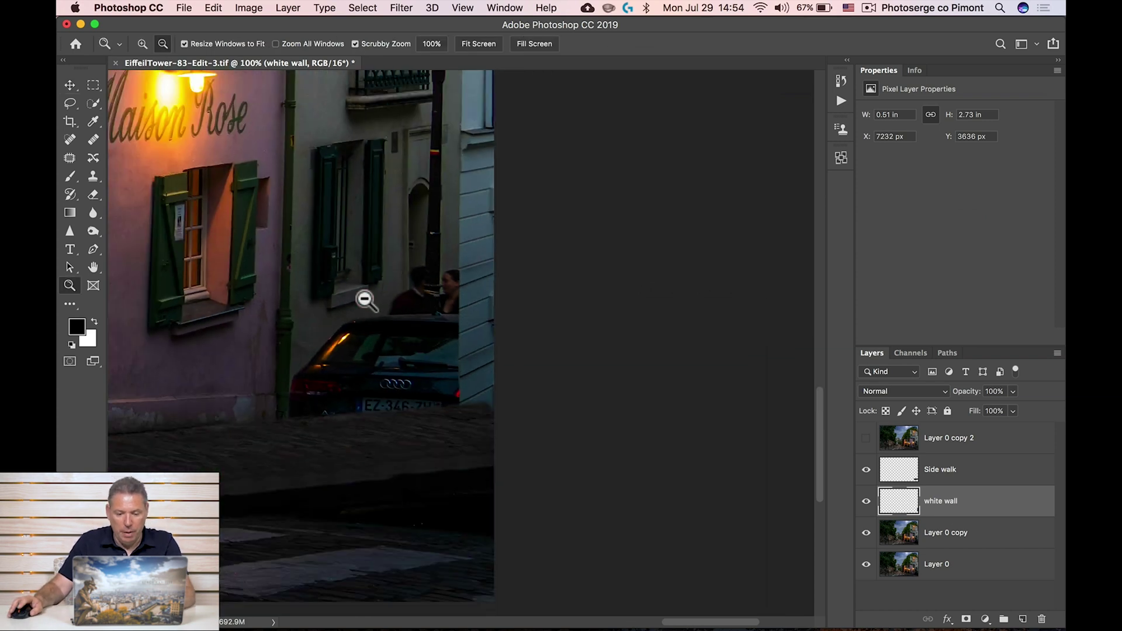
- Zoom out to 50% and toggle the Side walk and white wall layers to compare
left_click(350, 268, "alt")
left_click(325, 263, "alt")
left_click_drag(503, 348, 544, 362)
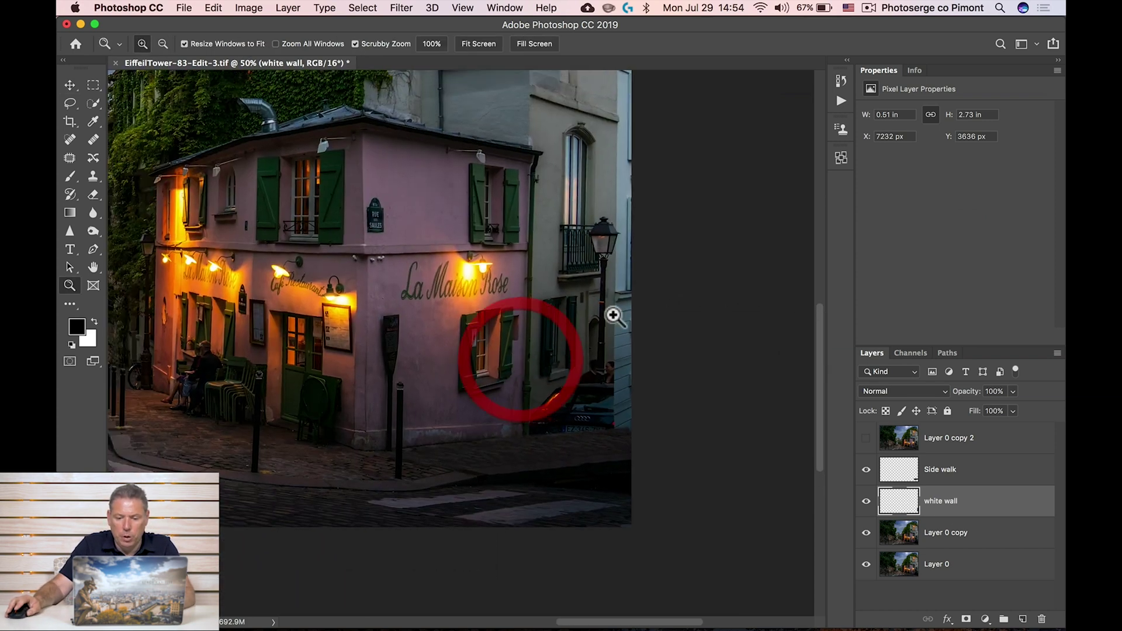
left_click(867, 473)
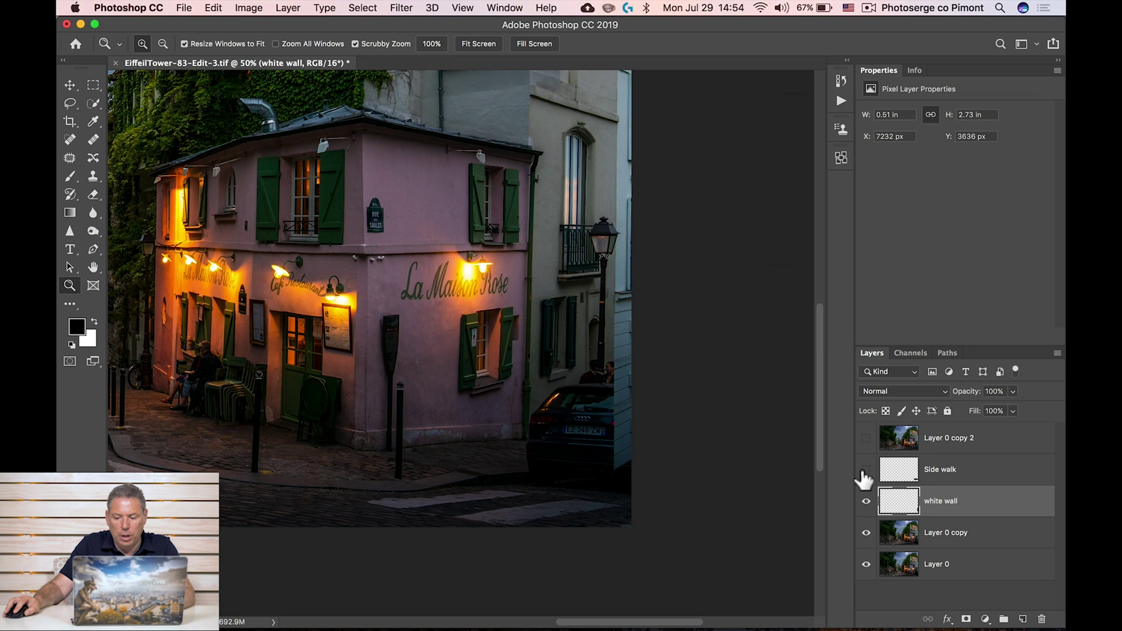
left_click(865, 503)
left_click(867, 472)
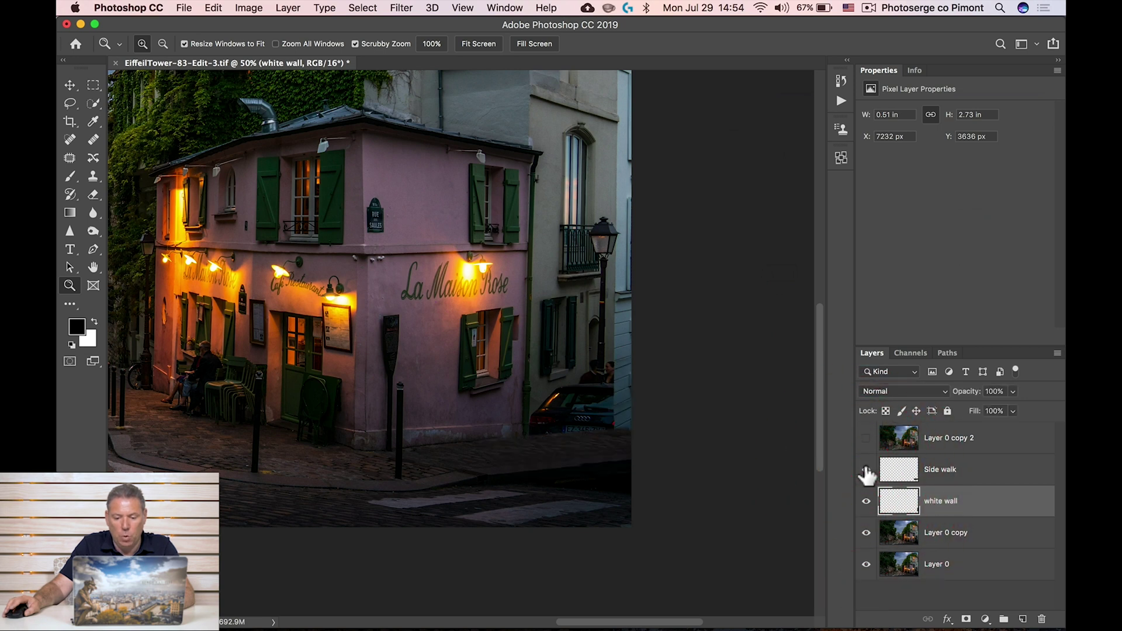
- Zoom in to 200–300% on the car, toggling the white wall and Side walk patches to compare
left_click(591, 393)
left_click(586, 406)
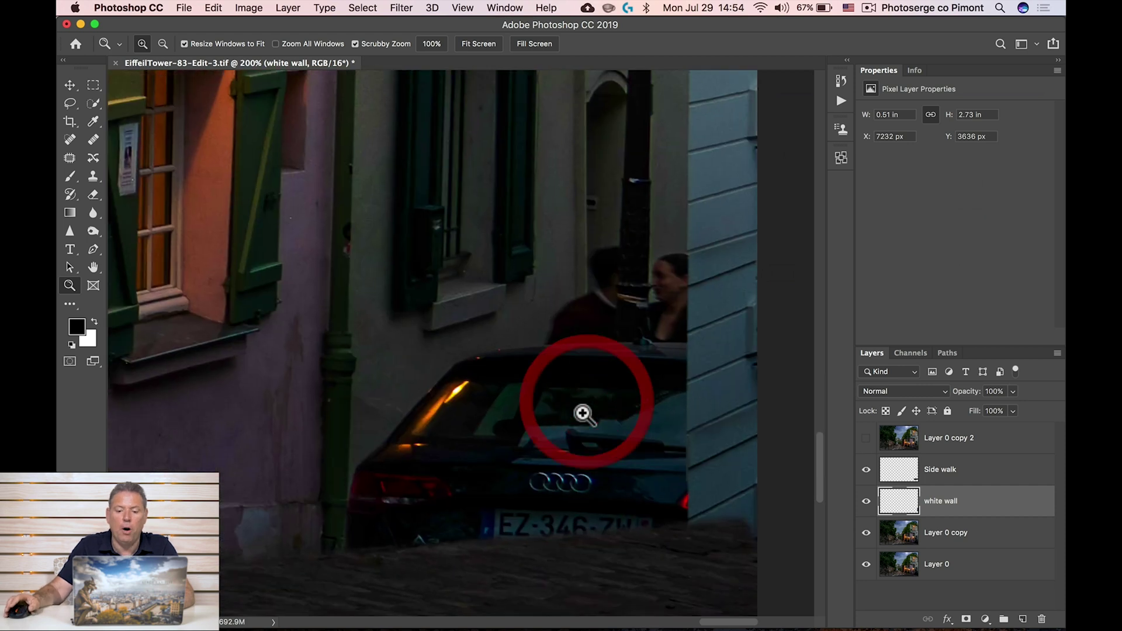
left_click(866, 501)
left_click(866, 501)
left_click(866, 470)
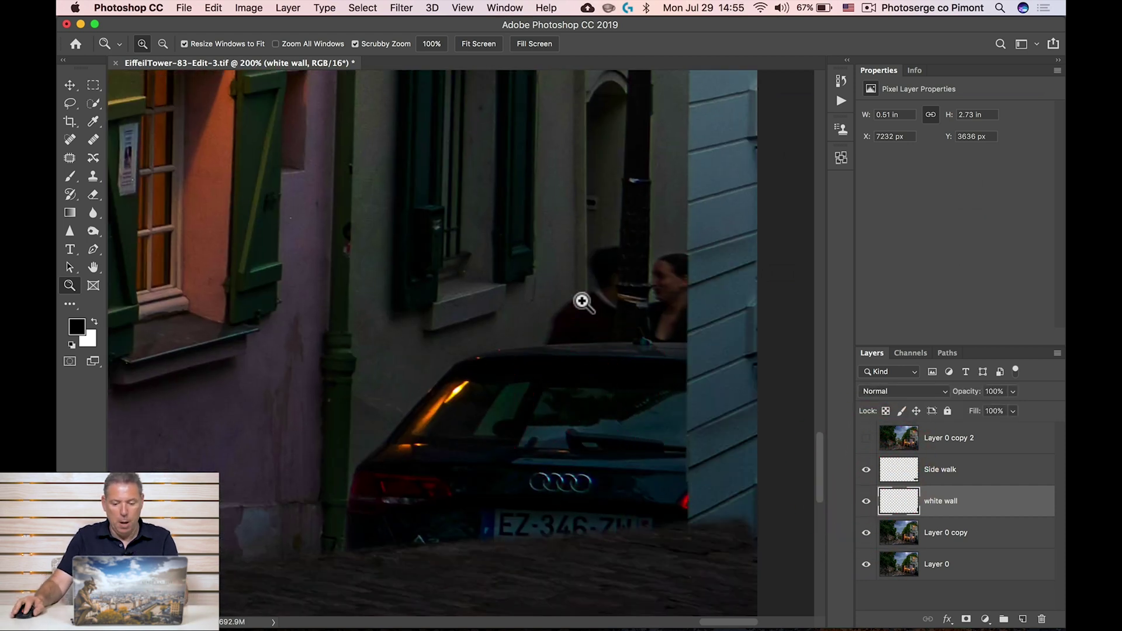
left_click(582, 301)
left_click(584, 374, "alt")
left_click(579, 401, "alt")
- Frame the balcony corner and place the first Pen path anchor on the pale wall
left_click_drag(572, 385, 567, 439)
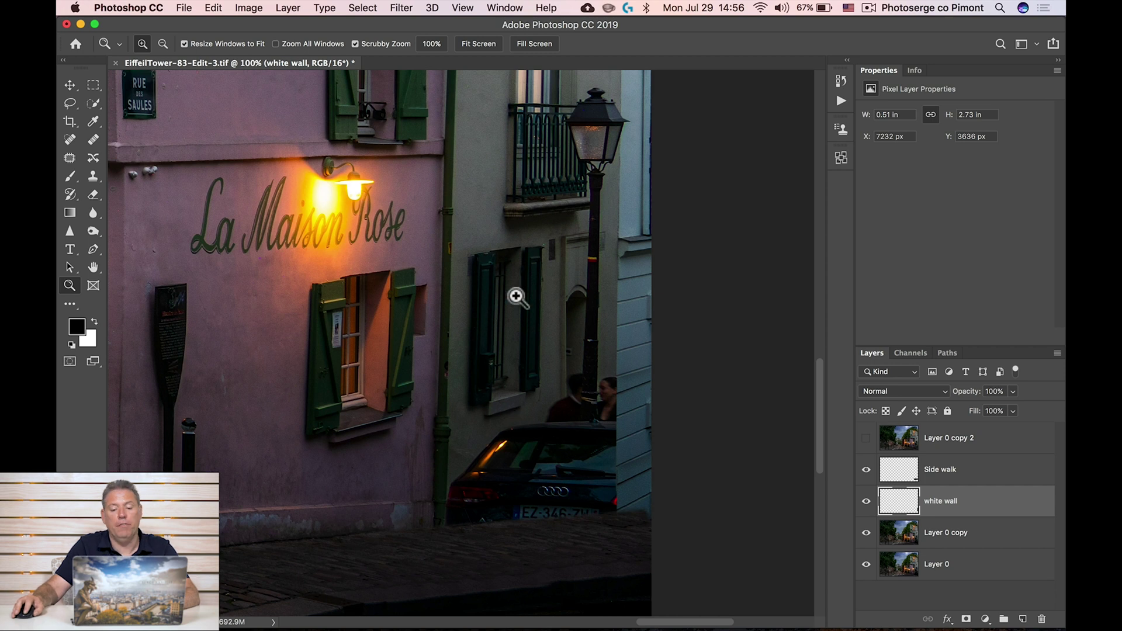
left_click_drag(499, 351, 520, 391)
left_click(528, 228)
left_click(512, 229)
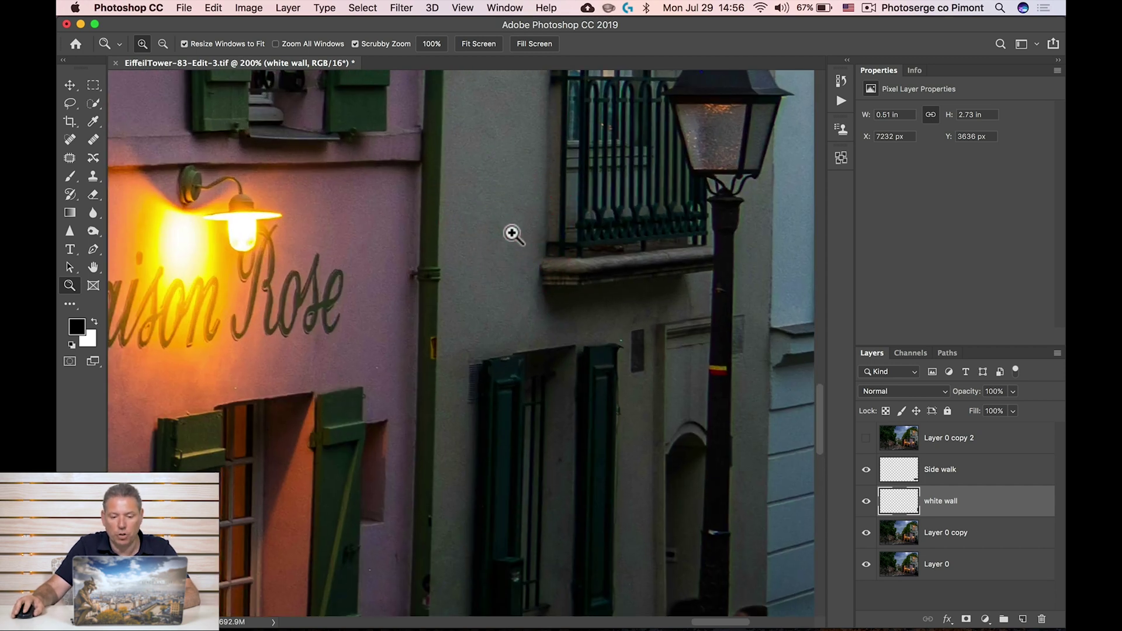
left_click(512, 227, "alt")
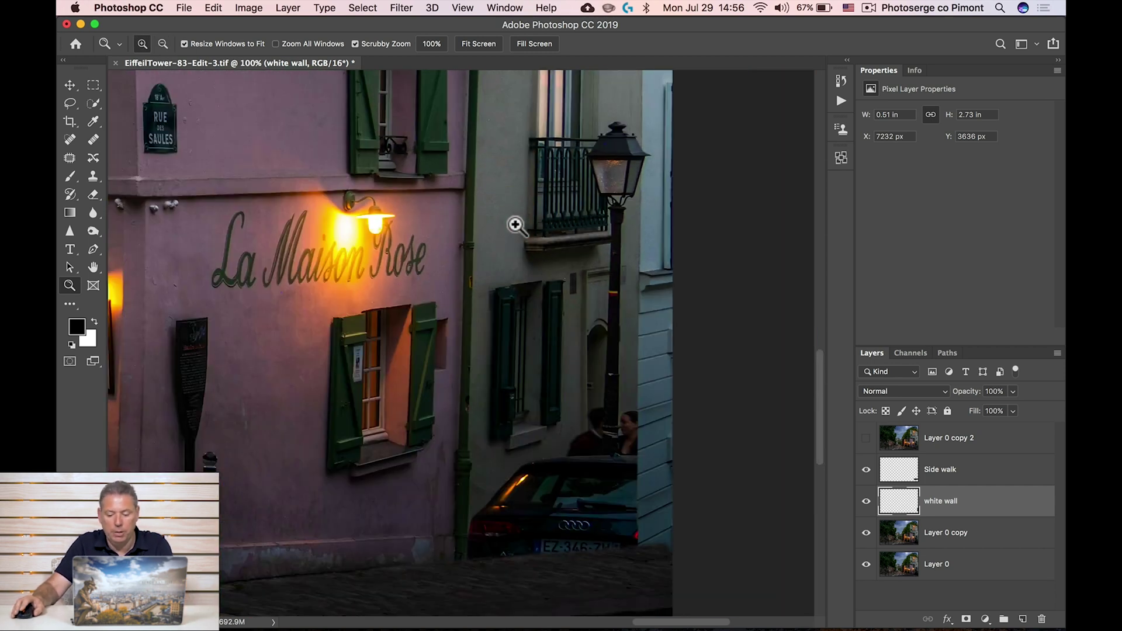
key("p")
left_click(519, 250)
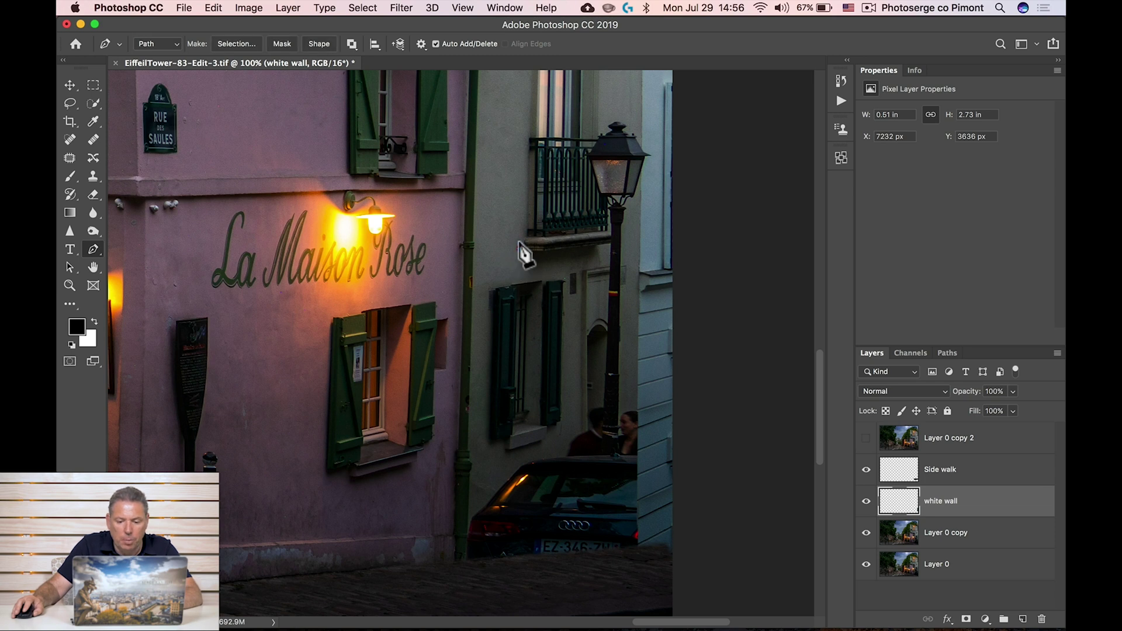
- Close a rectangular path on the pale wall left of the balcony and make it a 1 px feathered selection
left_click(526, 89)
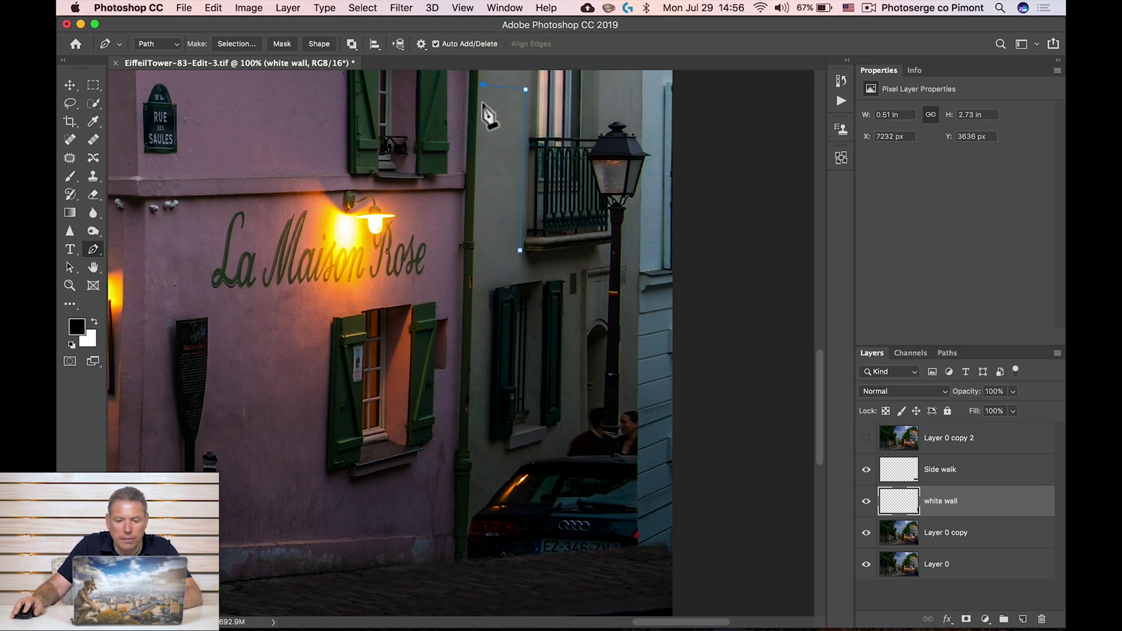
left_click(479, 250)
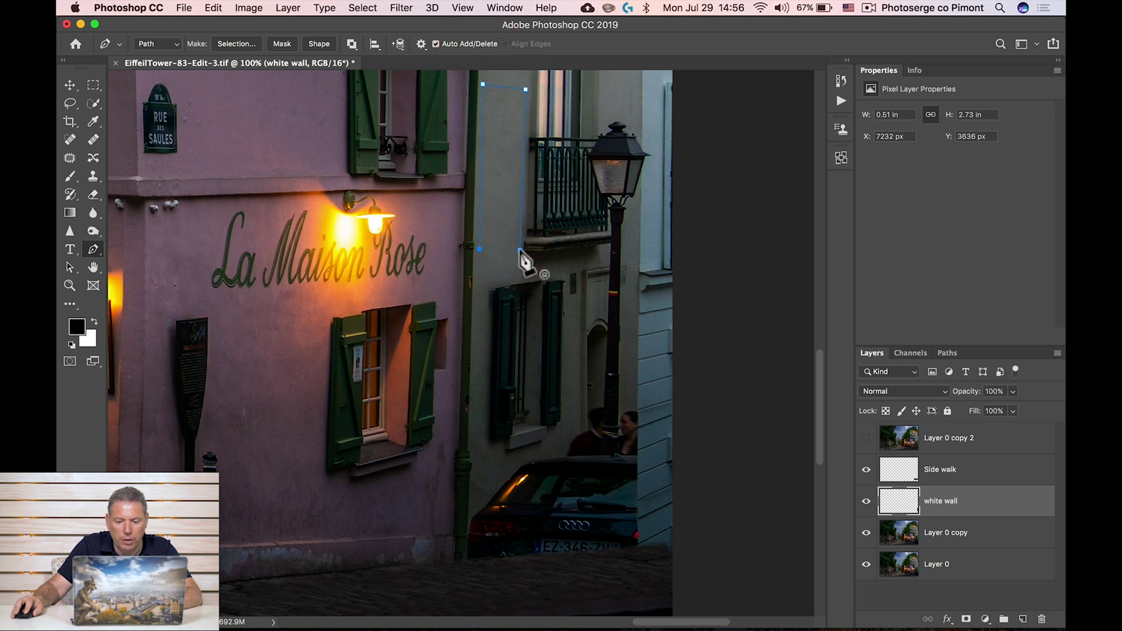
left_click(520, 250)
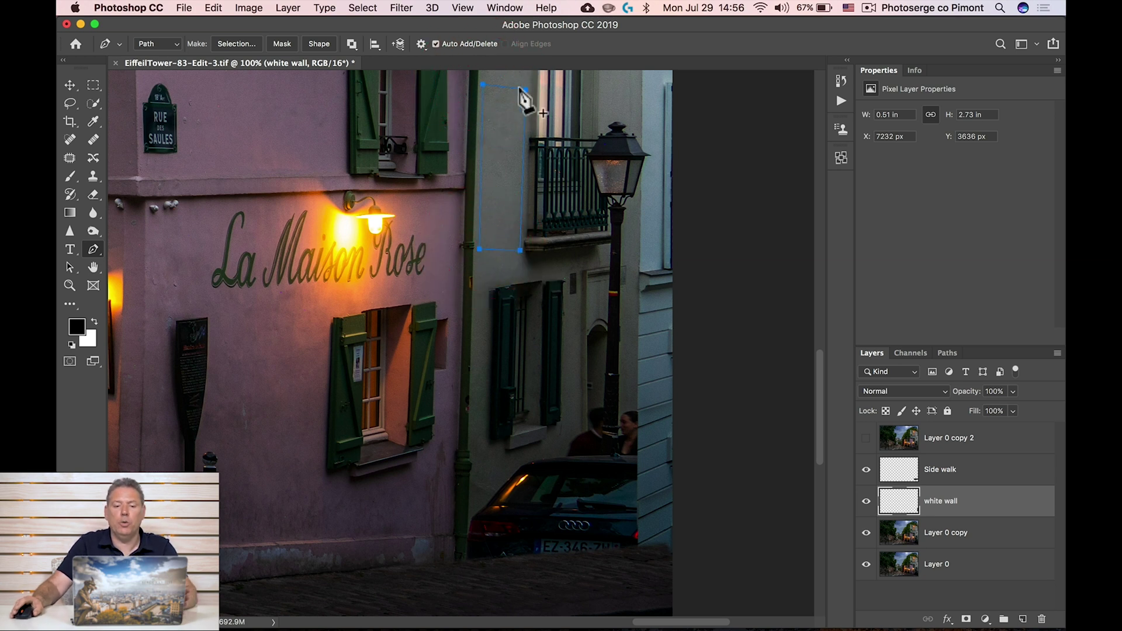
right_click(518, 86)
left_click(672, 150)
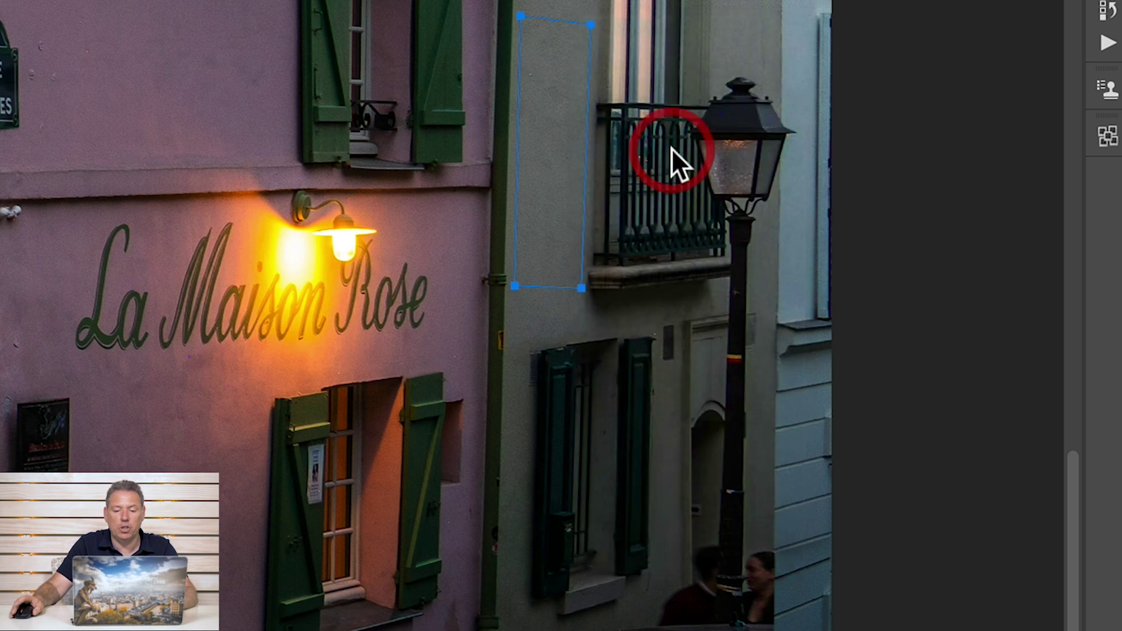
left_click(1051, 372)
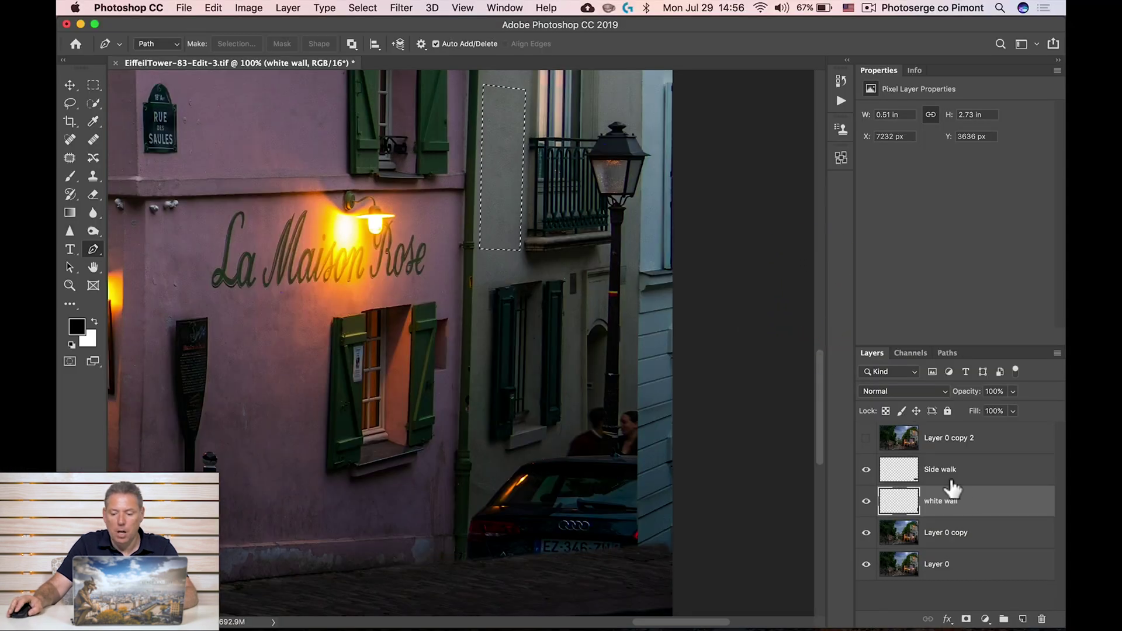
- Copy the selection from Layer 0 copy to a new Layer 1 and drag it over the doorway by the lamp post
left_click(984, 534)
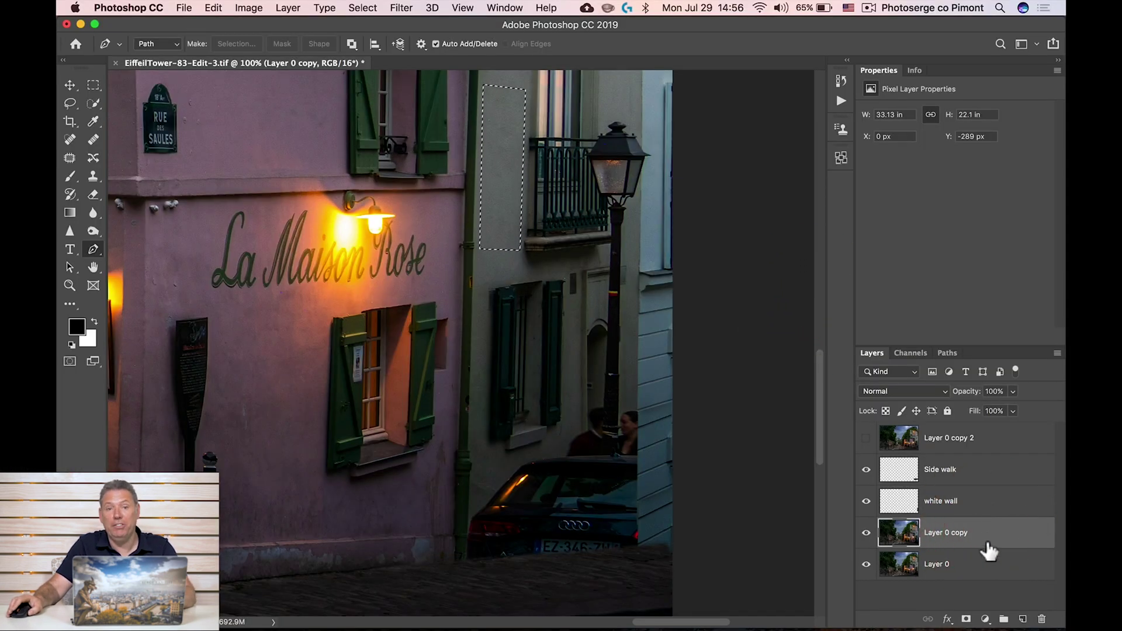
key("ctrl+j")
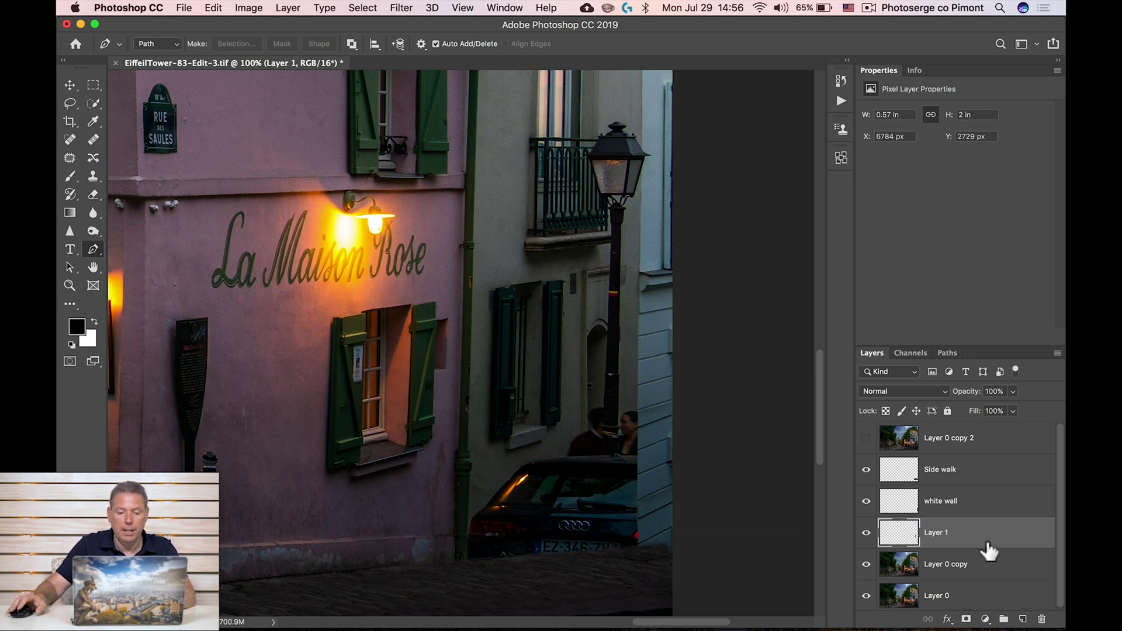
key("v")
left_click_drag(502, 199, 583, 372)
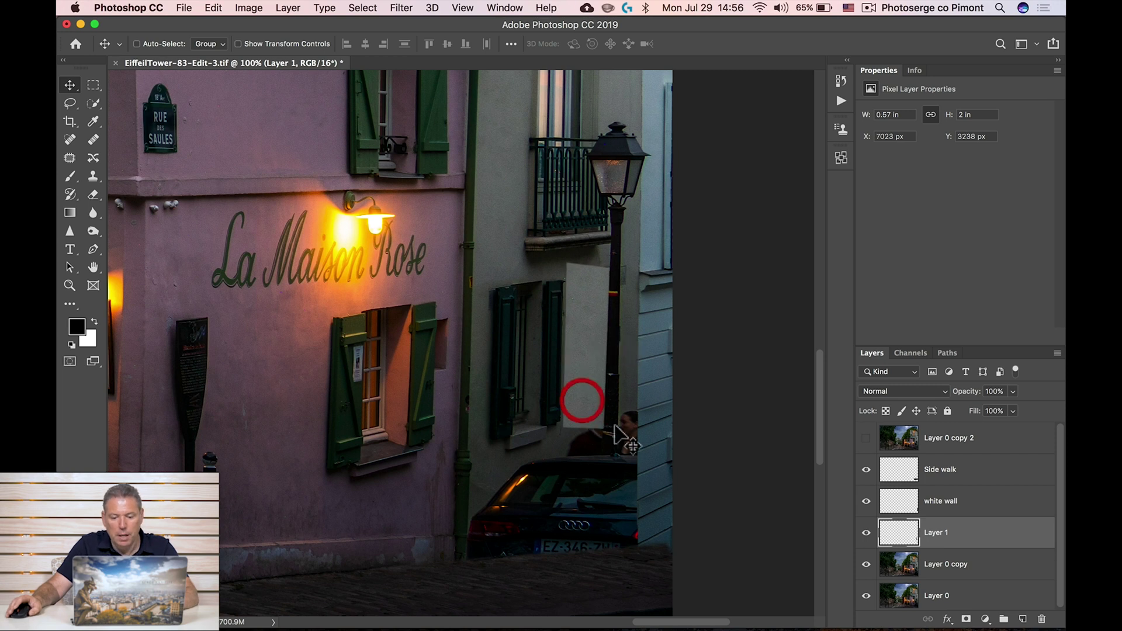
- Zoom in to check the wall patch's edges over the doorway, then zoom back to 100%
key("z")
left_click(604, 363)
left_click(604, 363)
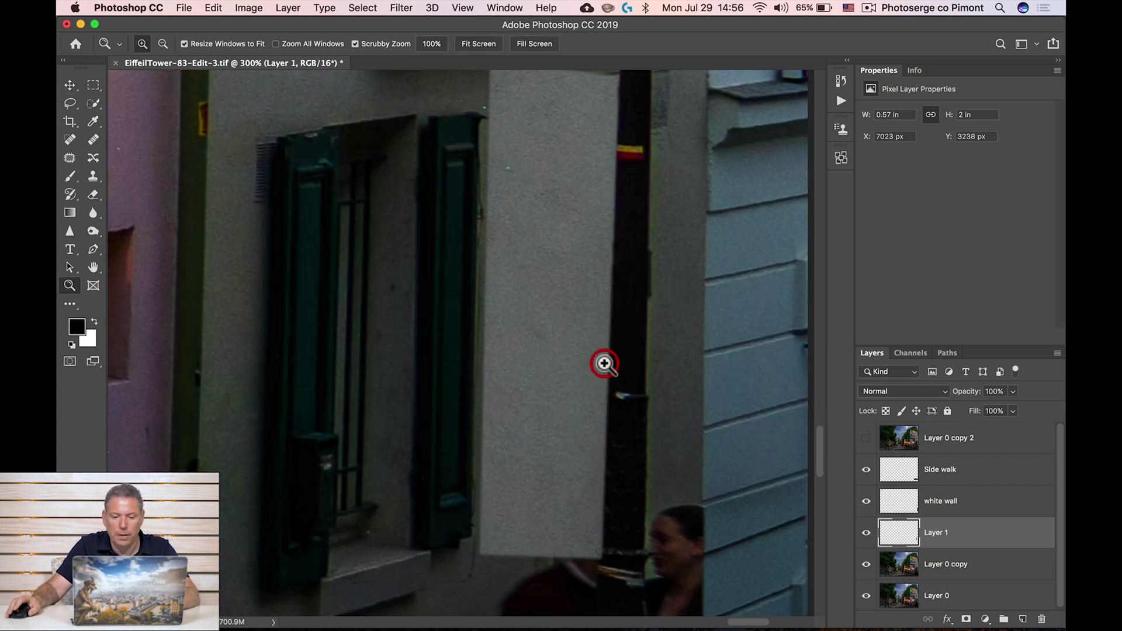
left_click(569, 312, "alt")
left_click(570, 318, "alt")
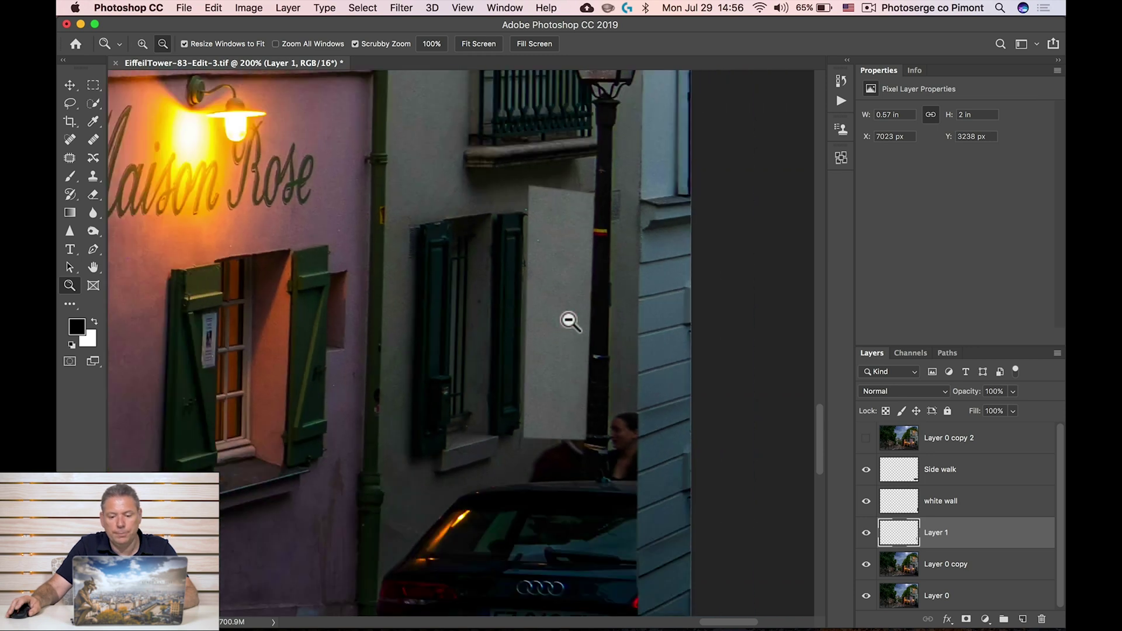
key("super+l")
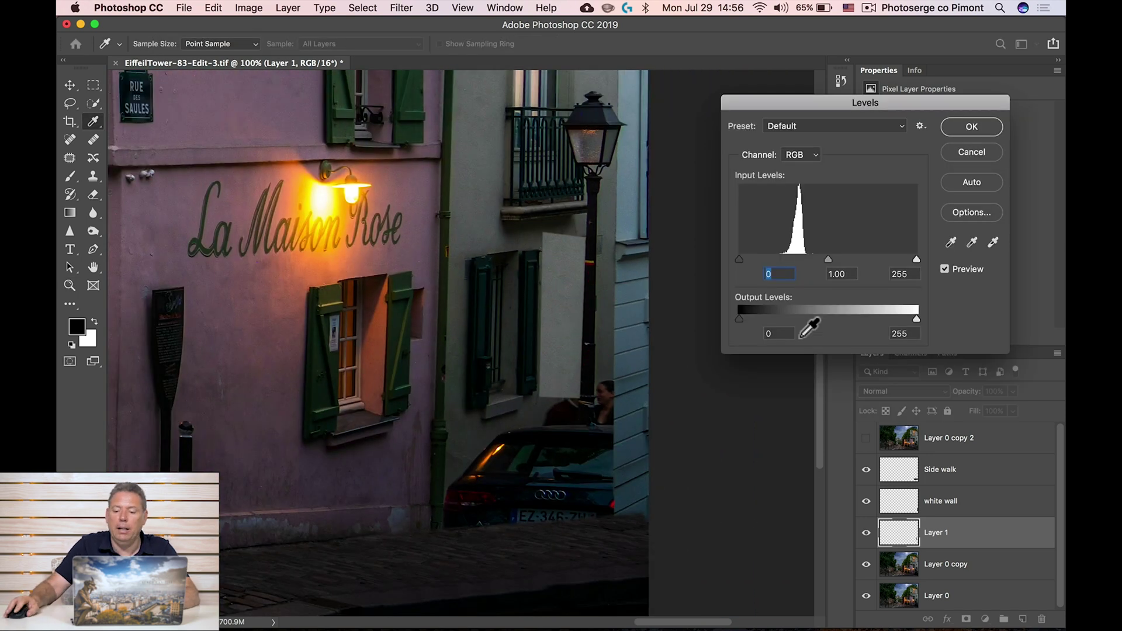
- Set the Levels midtone to 0.64 and apply it to the Layer 1 wall patch
left_click_drag(828, 259, 856, 261)
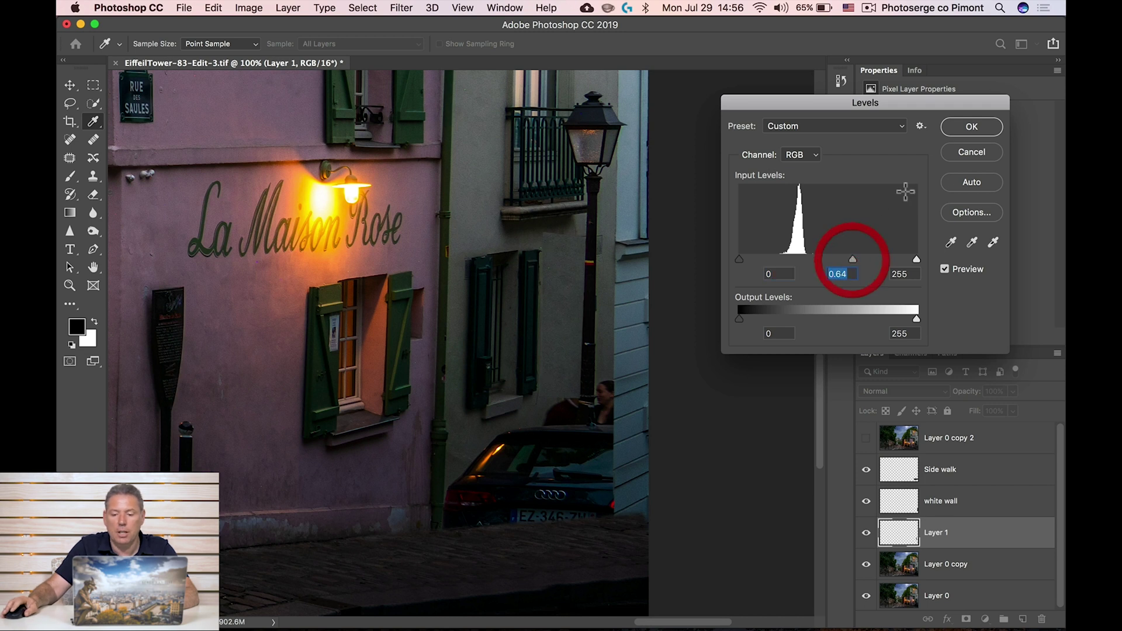
left_click(971, 127)
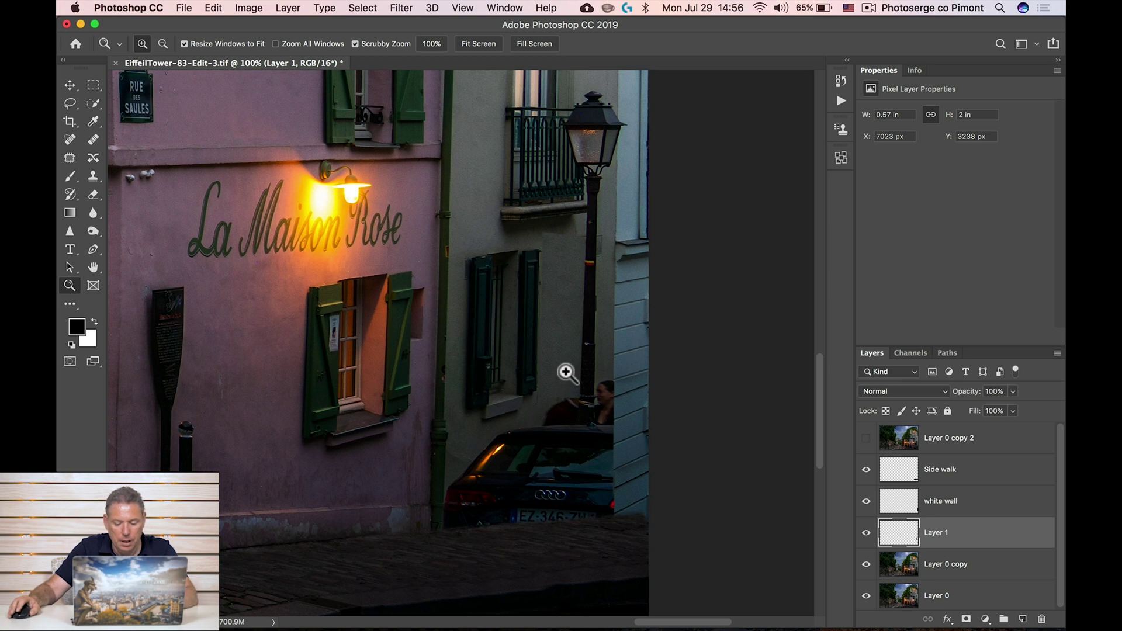
- Move the wall patch down over the car and darken its midtones with Levels
key("v")
left_click_drag(571, 331, 559, 461)
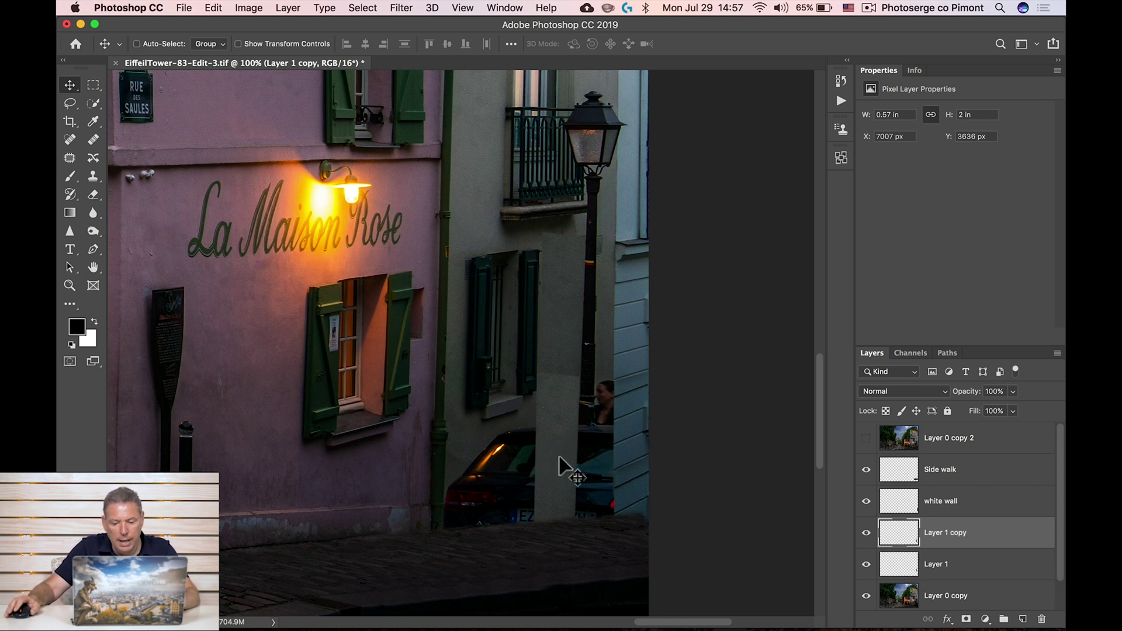
key("super+l")
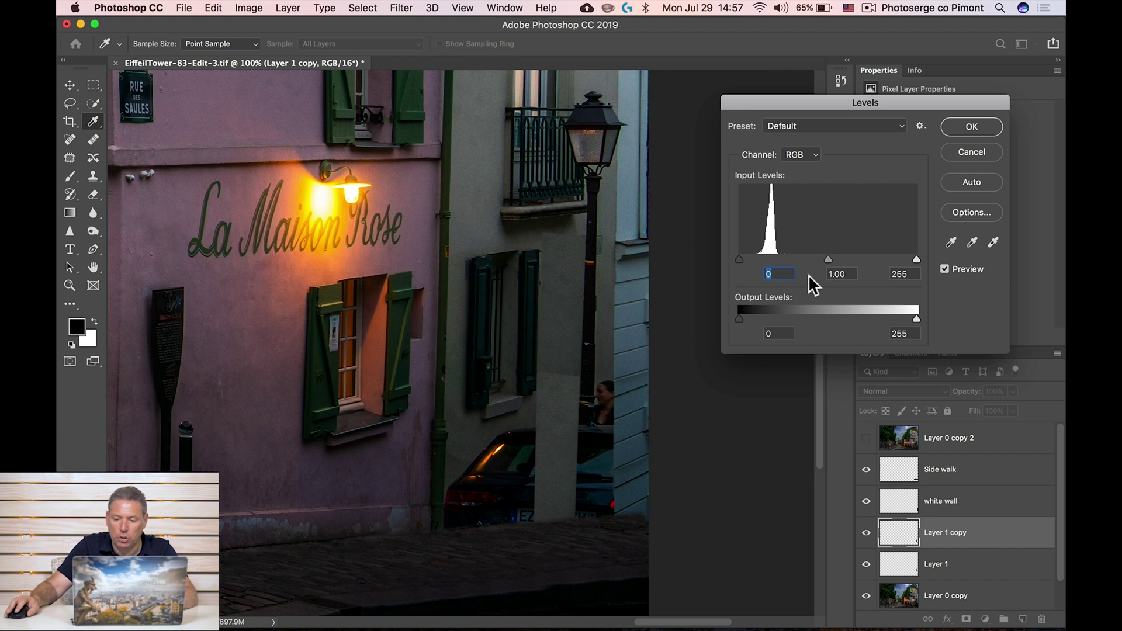
left_click_drag(837, 268, 835, 259)
left_click(974, 127)
- Shift the patch down-left over the car and drop further duplicates below it
key("v")
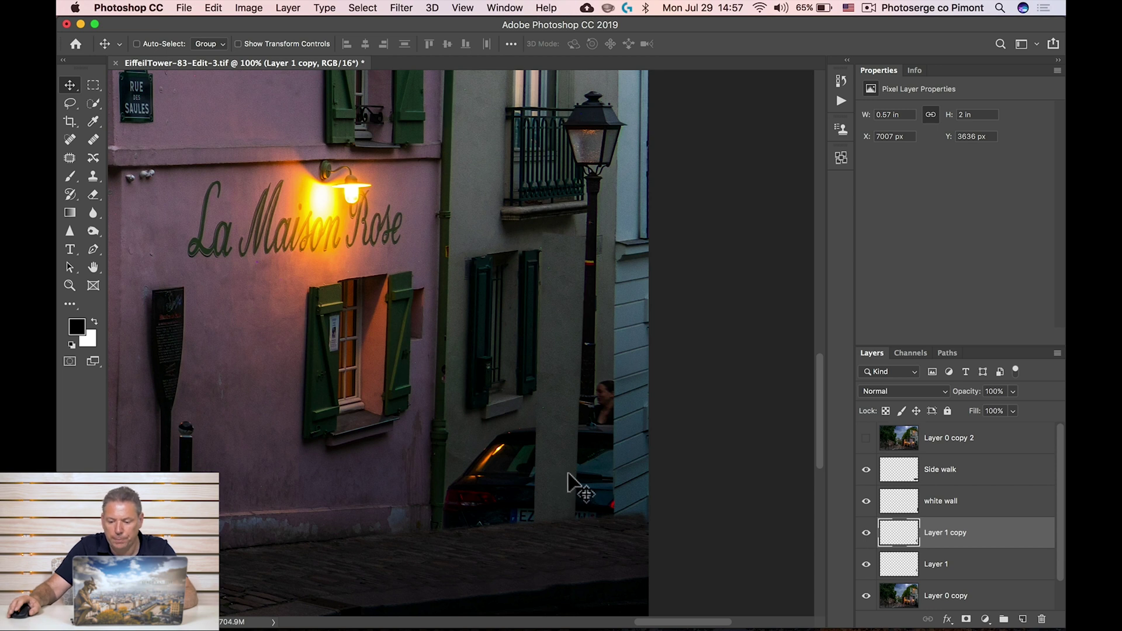
left_click_drag(557, 475, 490, 505)
left_click_drag(497, 498, 465, 515)
left_click(465, 514, "alt")
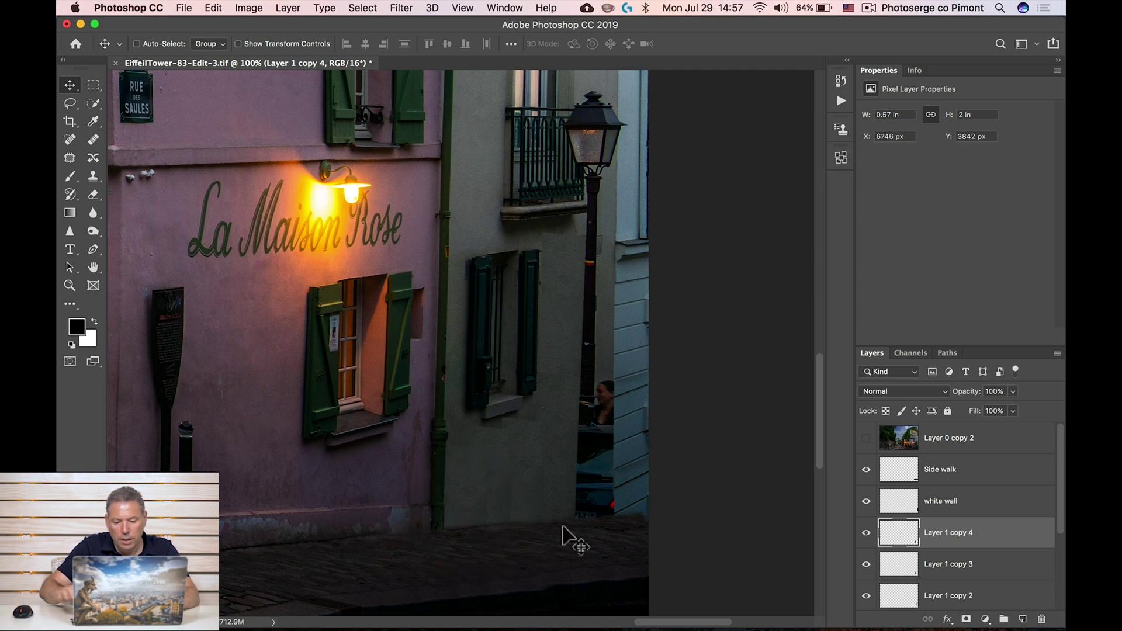
scroll(1016, 524, "down", 3)
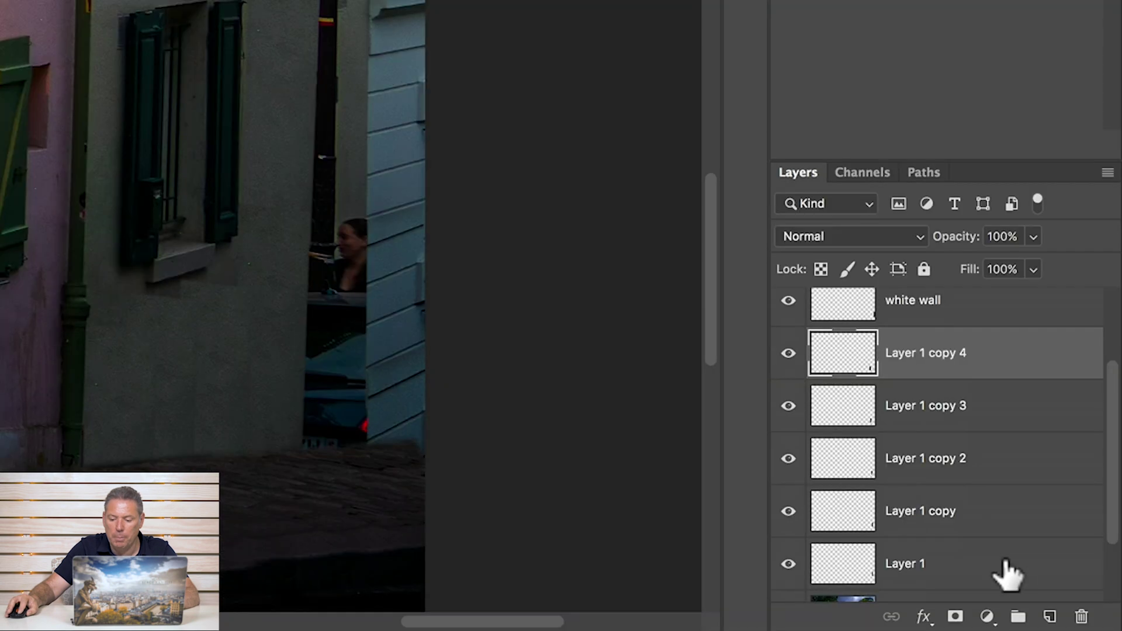
- Merge Layer 1 and its four copies into one layer renamed green wall
left_click(1007, 564, "shift")
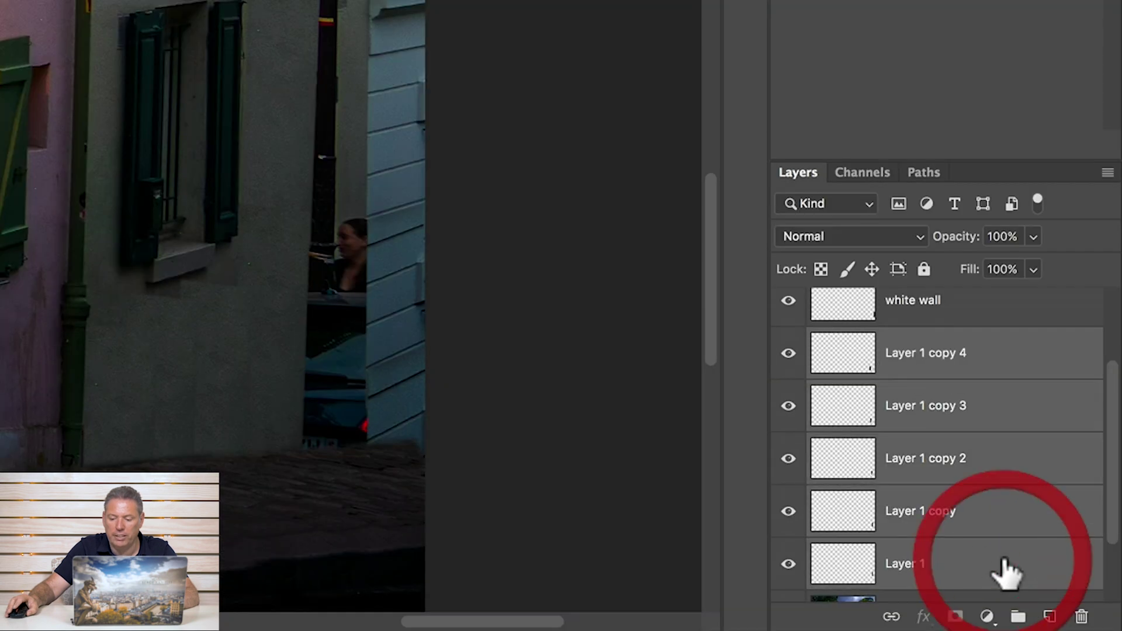
right_click(1003, 451)
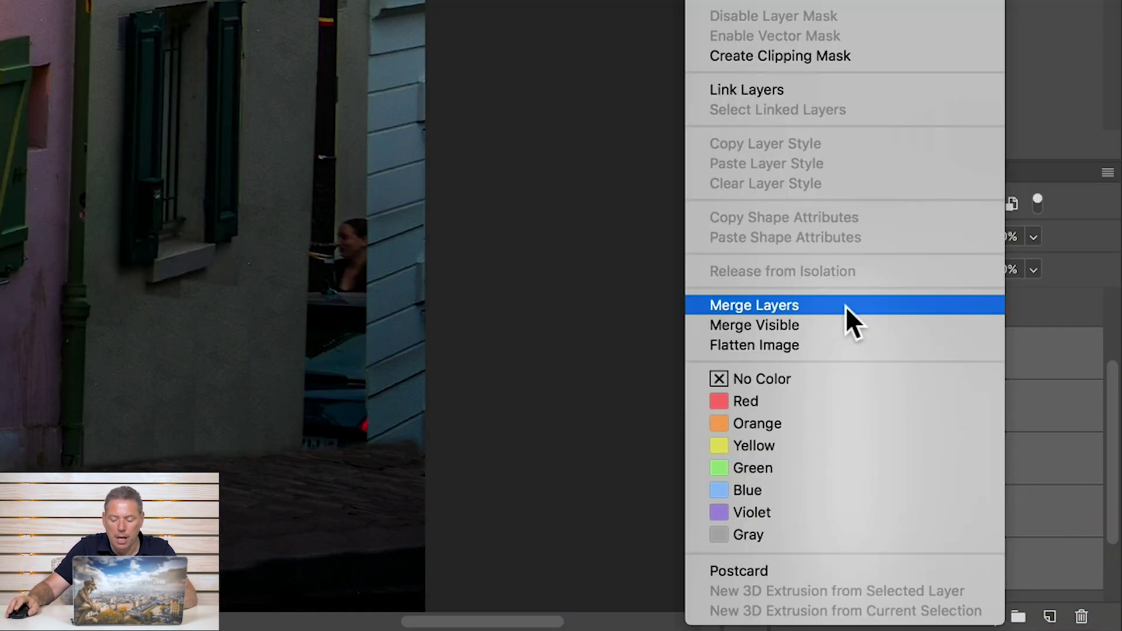
left_click(735, 304)
double_click(918, 470)
type("green wall")
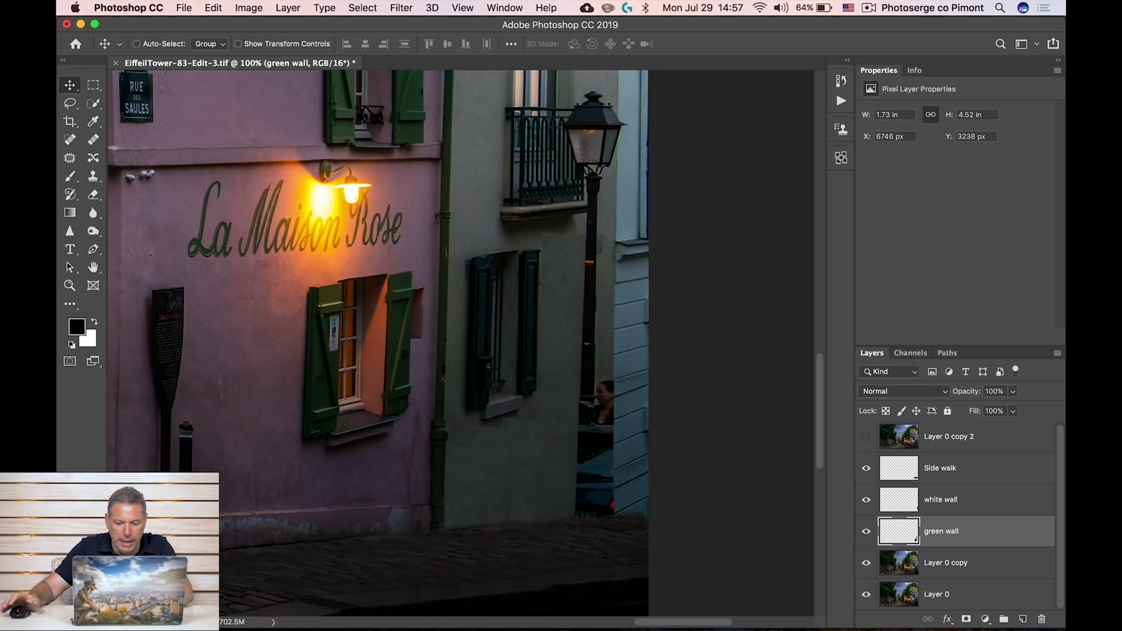
type("z")
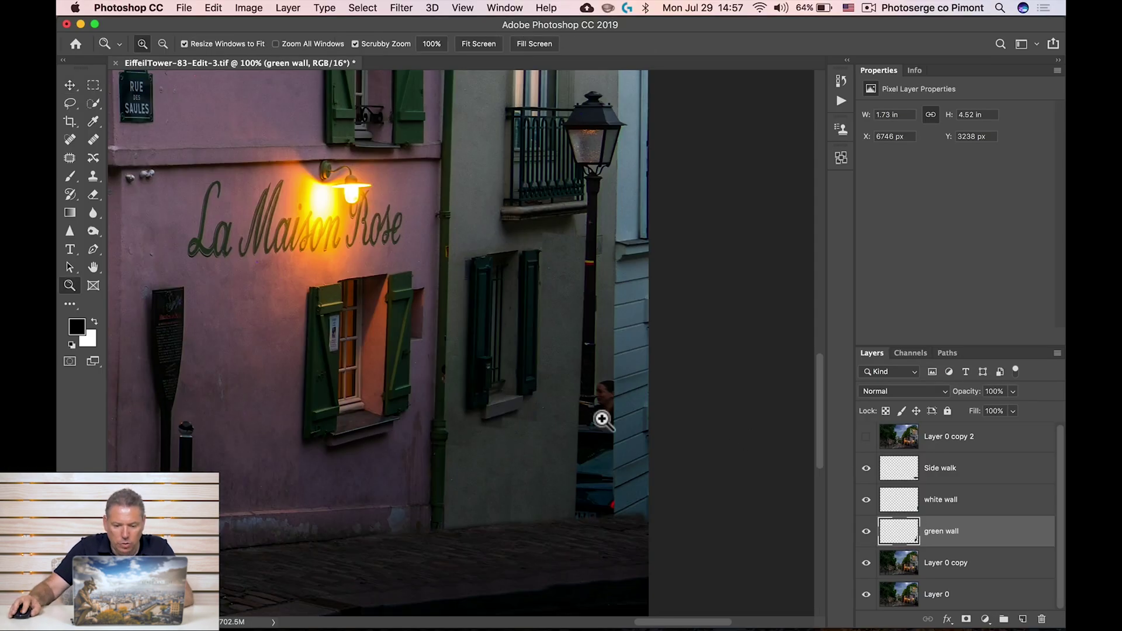
left_click_drag(433, 435, 620, 369)
- Clone-stamp wall texture with a 68 px brush over the seams on the lower grey wall
left_click(631, 389, "alt")
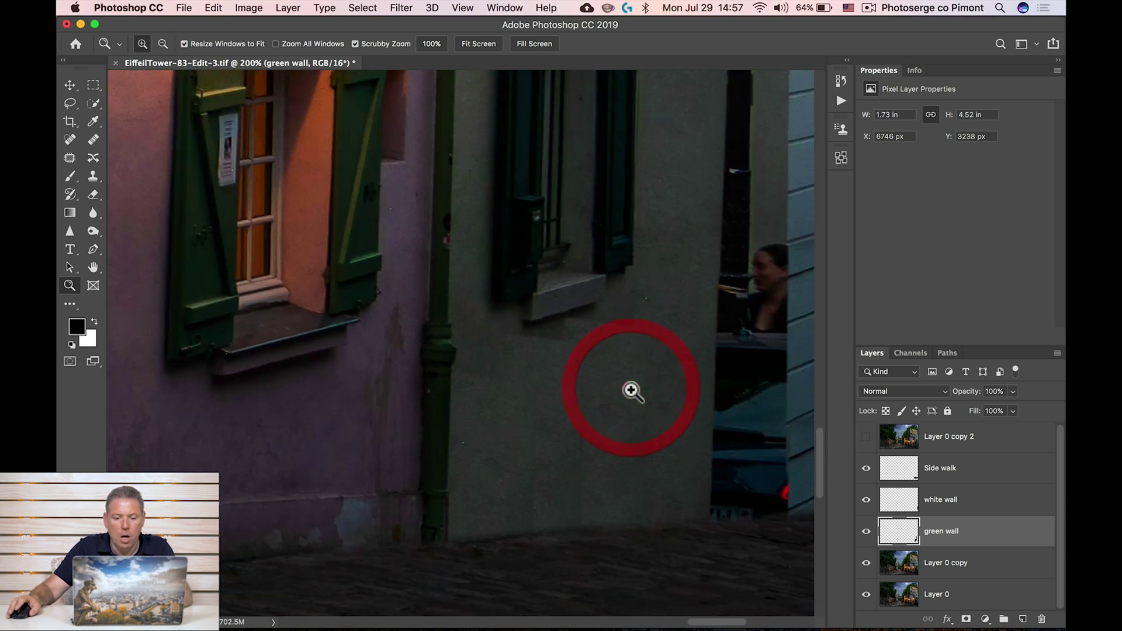
key("s")
mouse_move(539, 405)
left_mouse_down()
mouse_move(491, 405)
mouse_move(529, 419)
mouse_move(526, 501)
left_mouse_up()
left_click(526, 502, "alt")
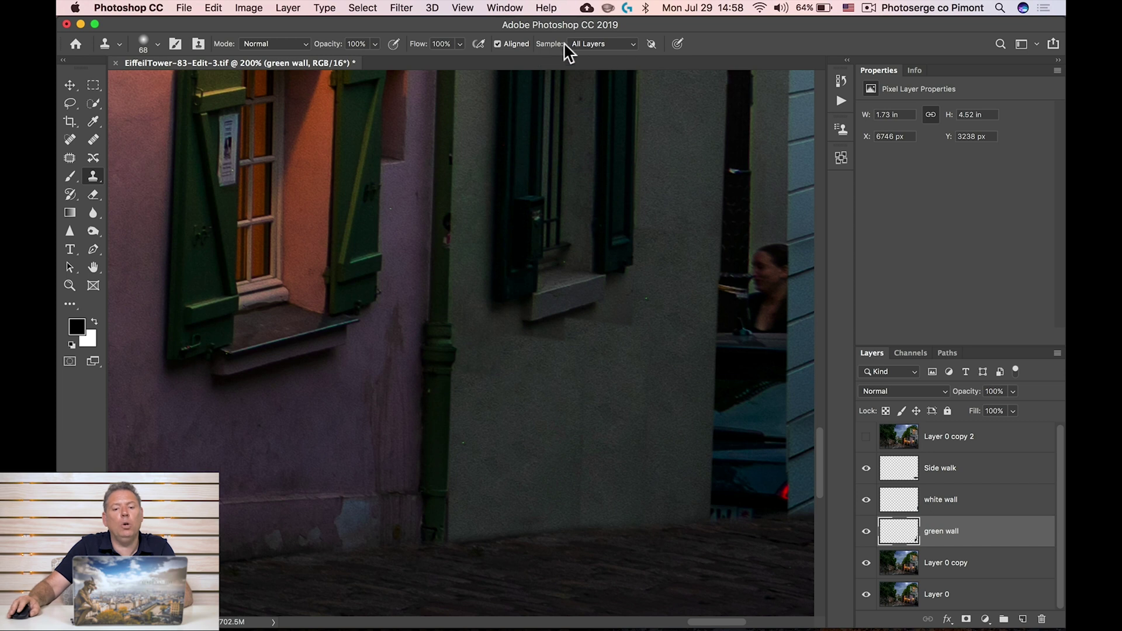
left_click(546, 391, "alt")
left_click_drag(576, 381, 576, 493)
left_click(543, 536, "alt")
left_click(573, 532)
left_click_drag(654, 380, 671, 386)
mouse_move(648, 331)
left_mouse_down()
mouse_move(625, 317)
mouse_move(603, 342)
left_mouse_up()
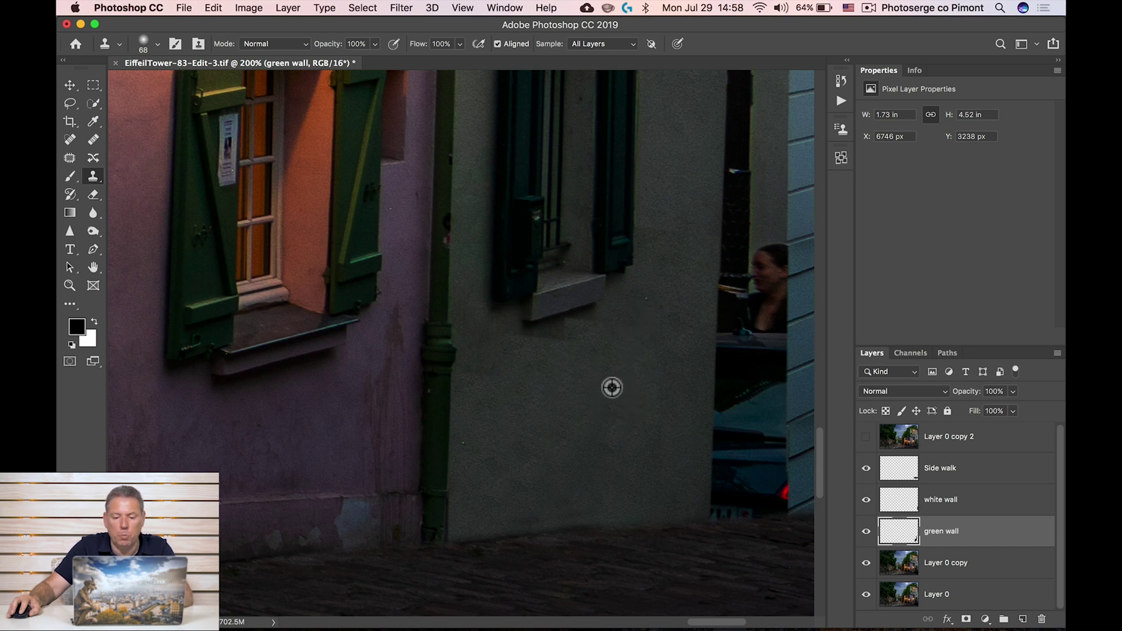
mouse_move(577, 361)
left_mouse_down()
mouse_move(571, 338)
mouse_move(556, 338)
mouse_move(491, 371)
left_mouse_up()
left_click(590, 373, "alt")
mouse_move(629, 325)
left_mouse_down()
mouse_move(647, 305)
mouse_move(631, 321)
mouse_move(642, 455)
left_mouse_up()
- Extend cloned grey texture up the wall toward the lamp post and beside the shutter
key("space")
mouse_move(640, 305)
left_mouse_down()
mouse_move(618, 225)
mouse_move(665, 221)
left_mouse_up()
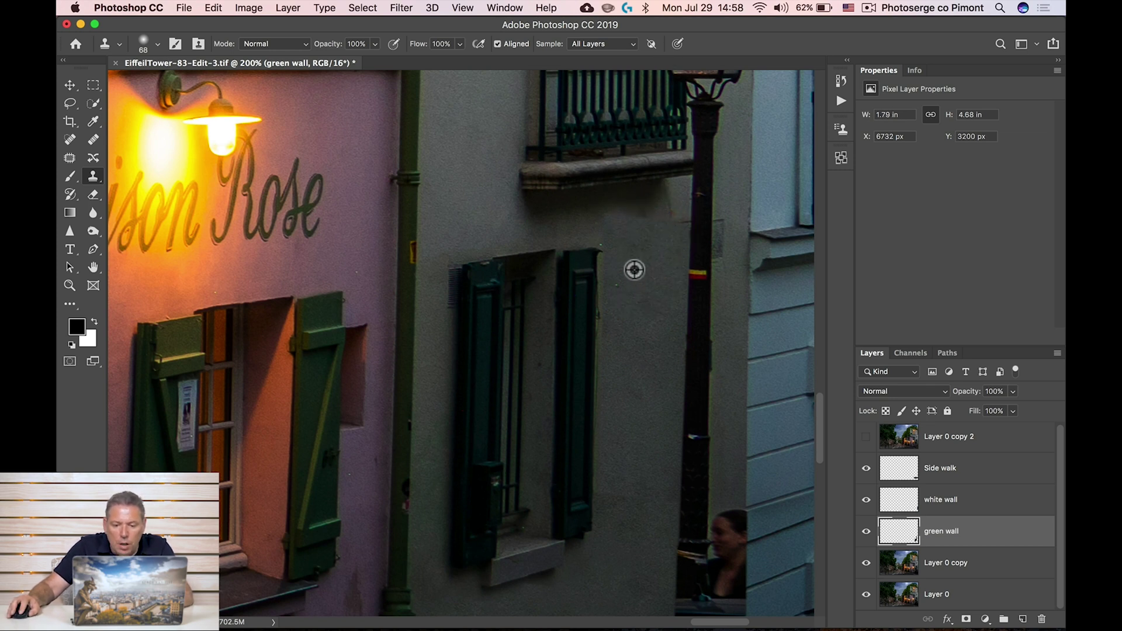
left_click(656, 225)
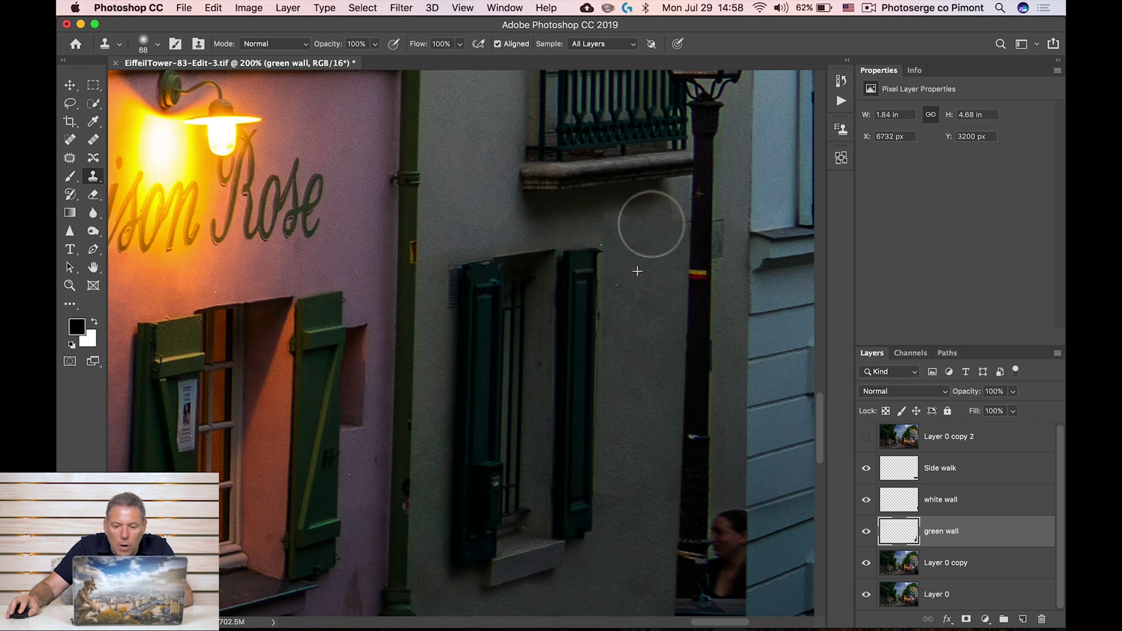
left_click(615, 226)
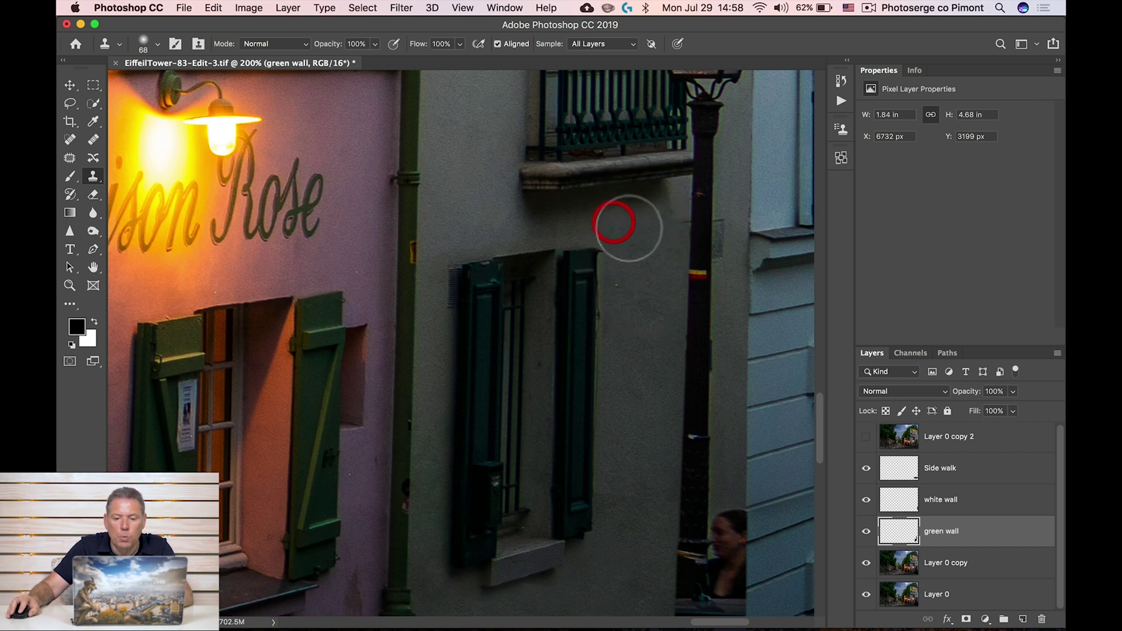
left_click(617, 226)
left_click(646, 313, "alt")
left_click(632, 250)
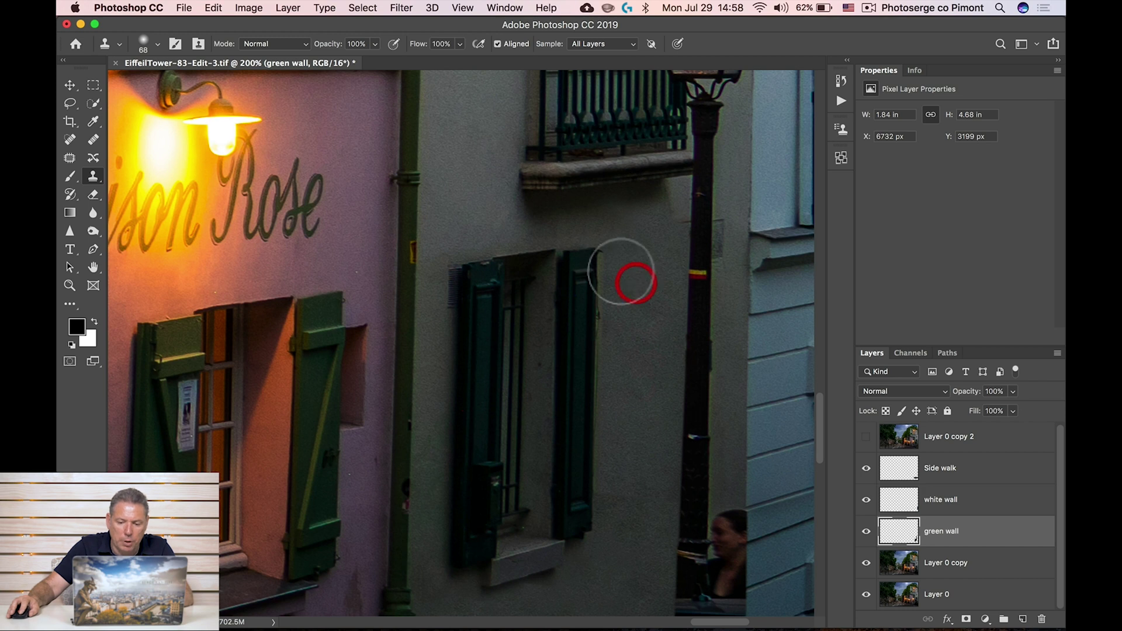
left_click_drag(617, 263, 615, 339)
key("z")
left_click(620, 338, "alt")
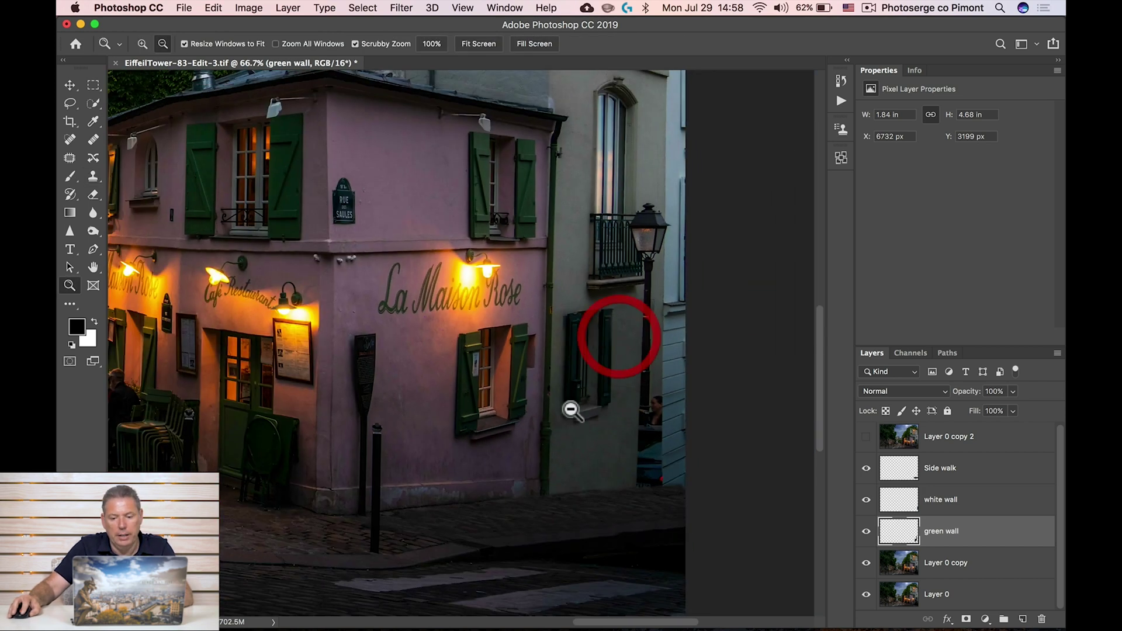
- Make Layer 0 copy the active layer and zoom in on the alley gap
left_click(644, 431, "alt")
left_click(671, 451)
left_click(654, 431)
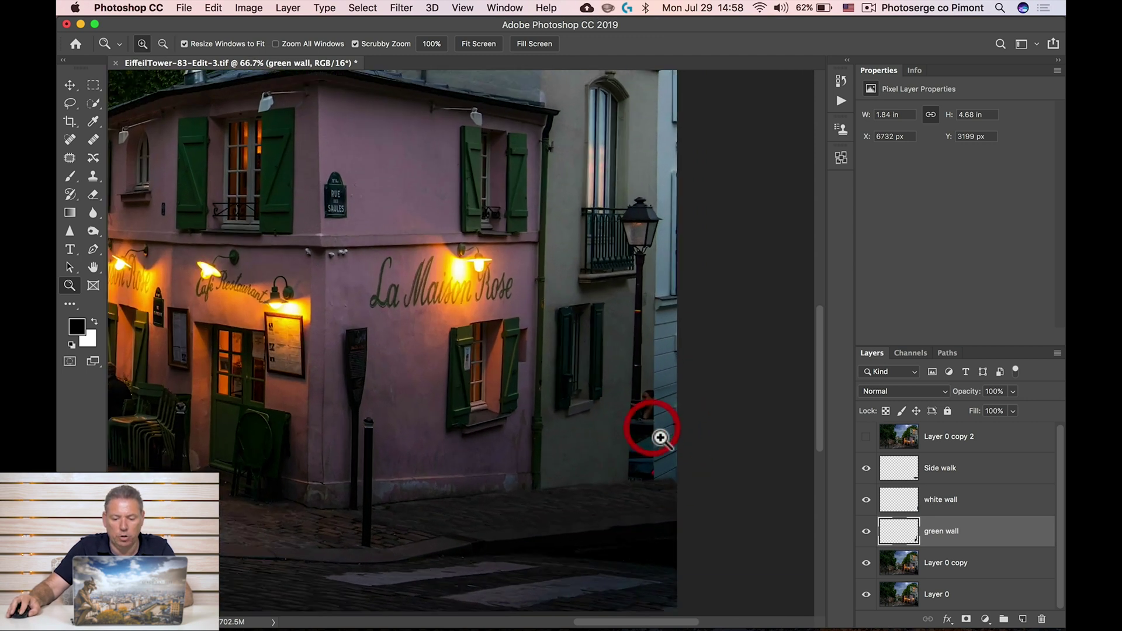
left_click(660, 438)
left_click(643, 385)
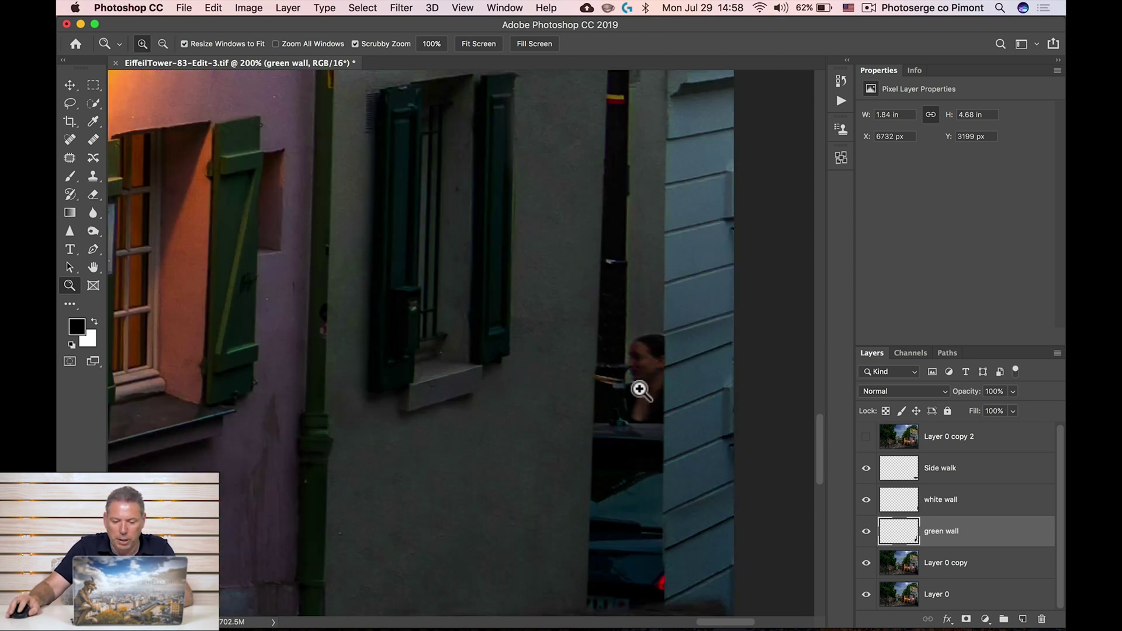
left_click(491, 344, "alt")
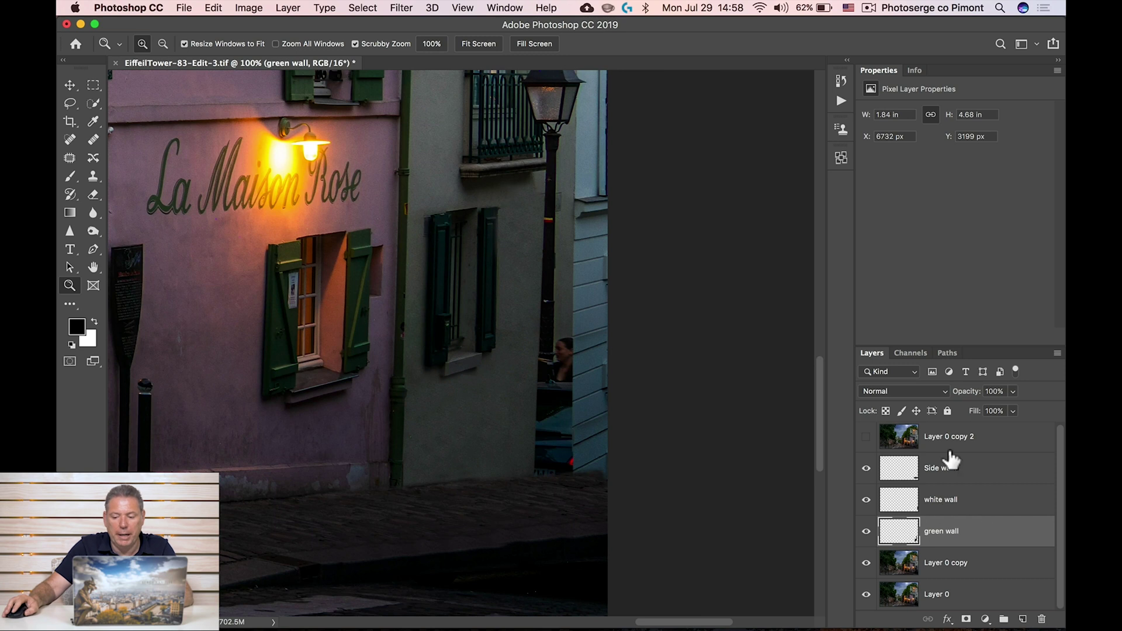
left_click(909, 563)
left_click(451, 170)
scroll(454, 168, "down", 5)
scroll(479, 223, "down", 3)
left_click(479, 220)
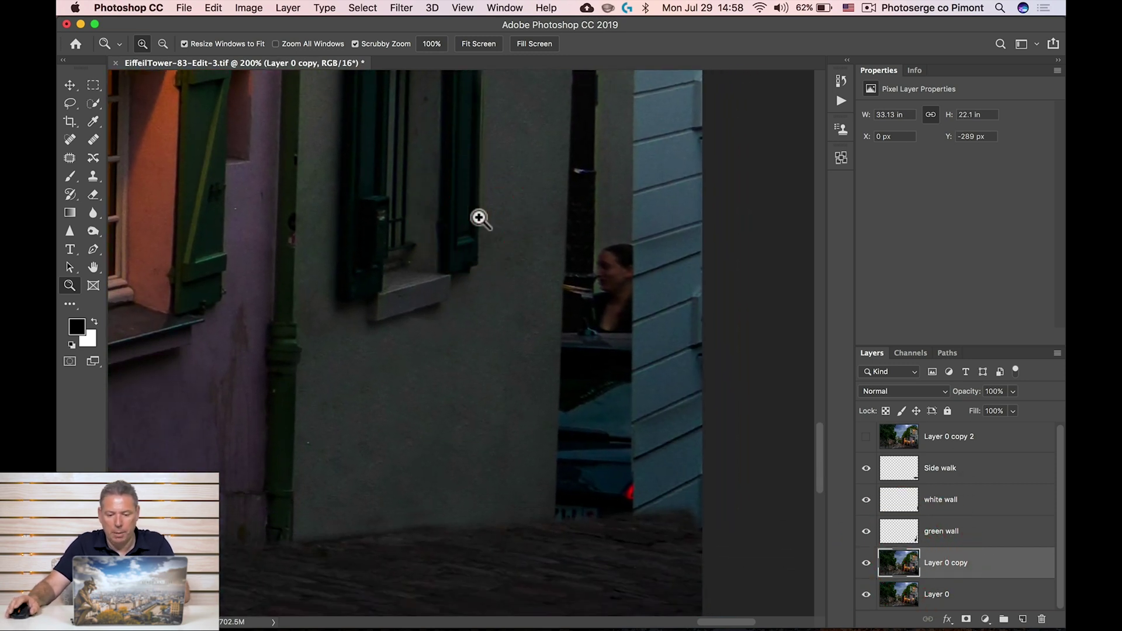
- Outline the alley gap around the woman and car with a pen path and convert it to a selection
key("p")
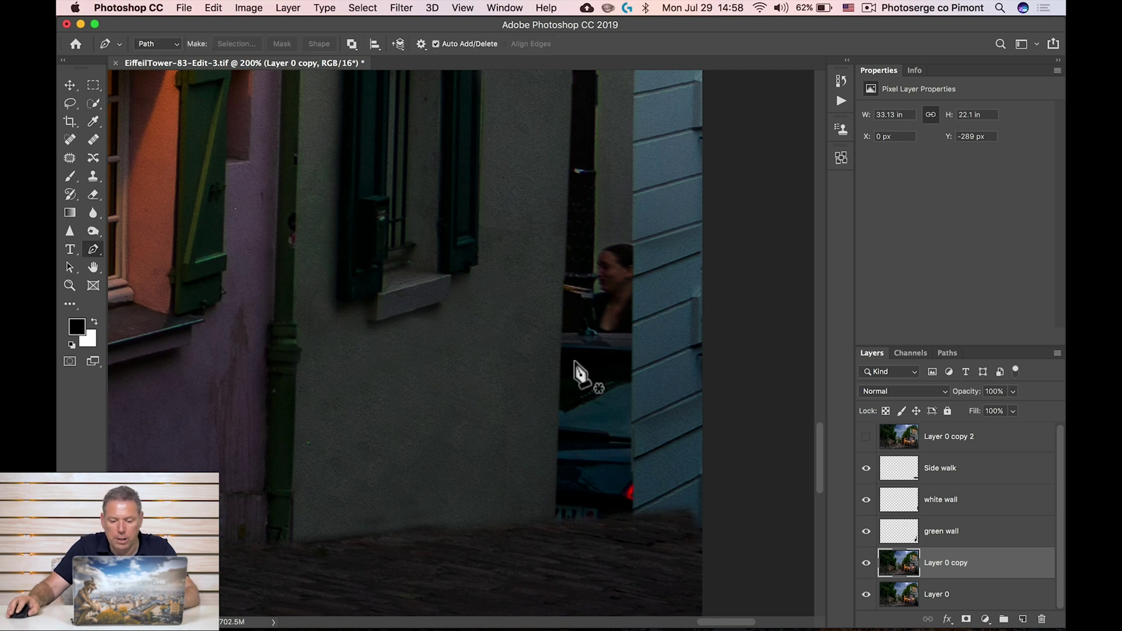
left_click(594, 290)
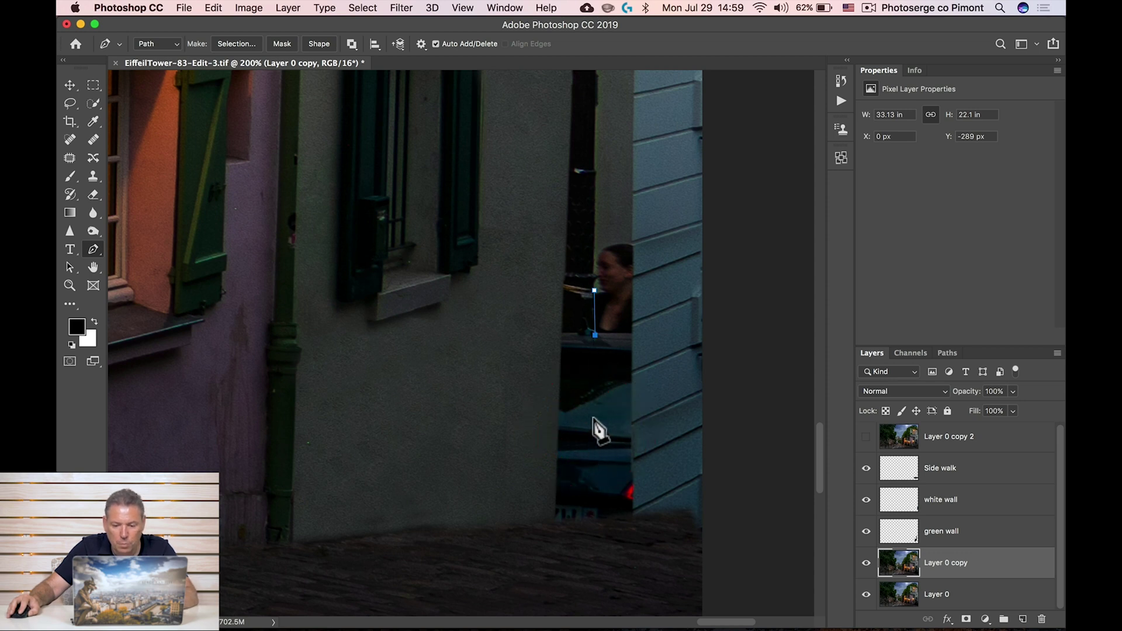
left_click(589, 468)
left_click(588, 525)
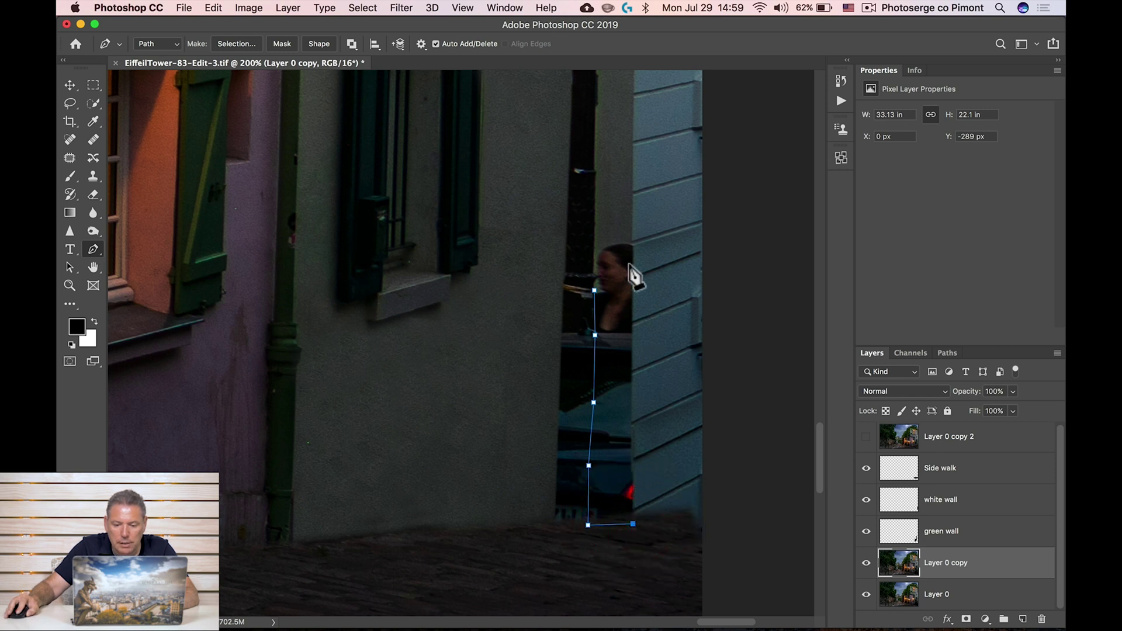
left_click(622, 231)
left_click(606, 218)
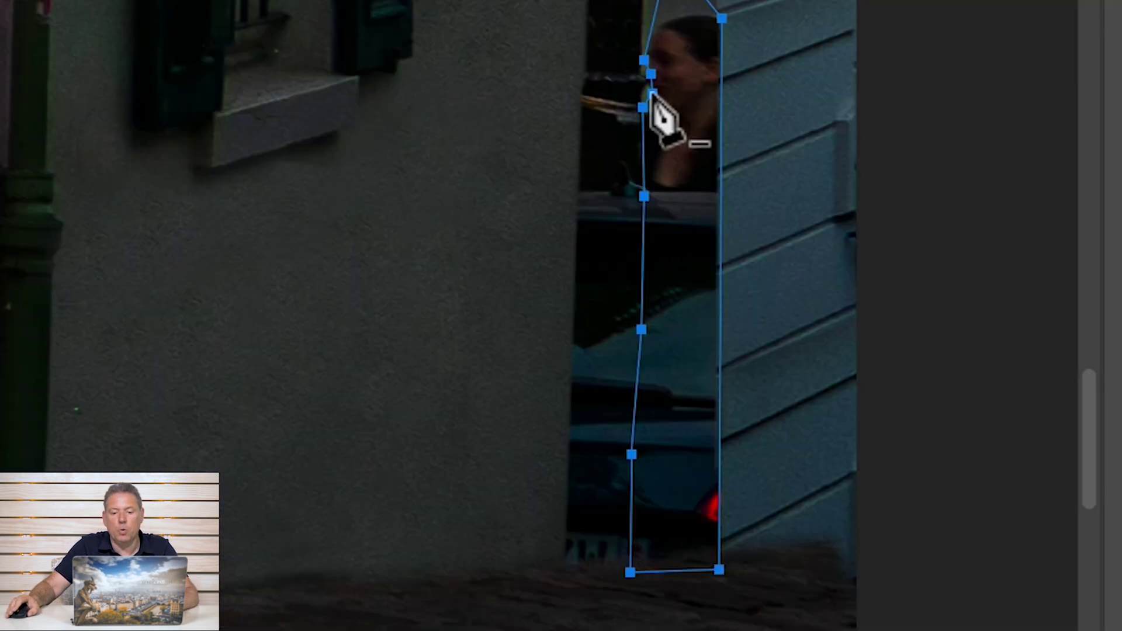
right_click(653, 93)
left_click(787, 251)
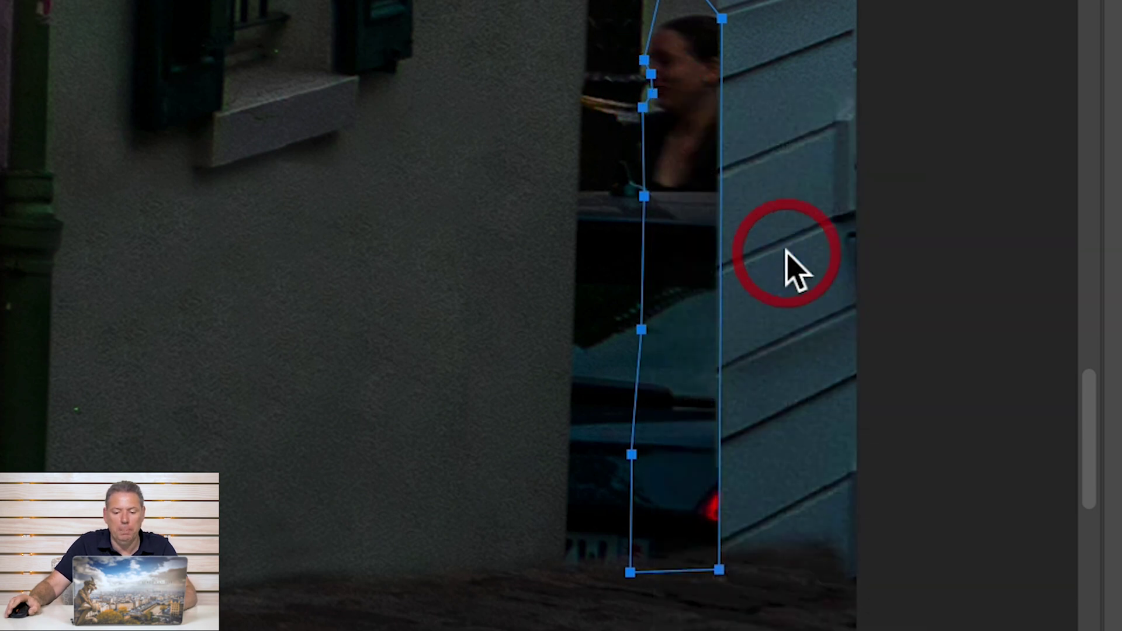
left_click(1075, 130)
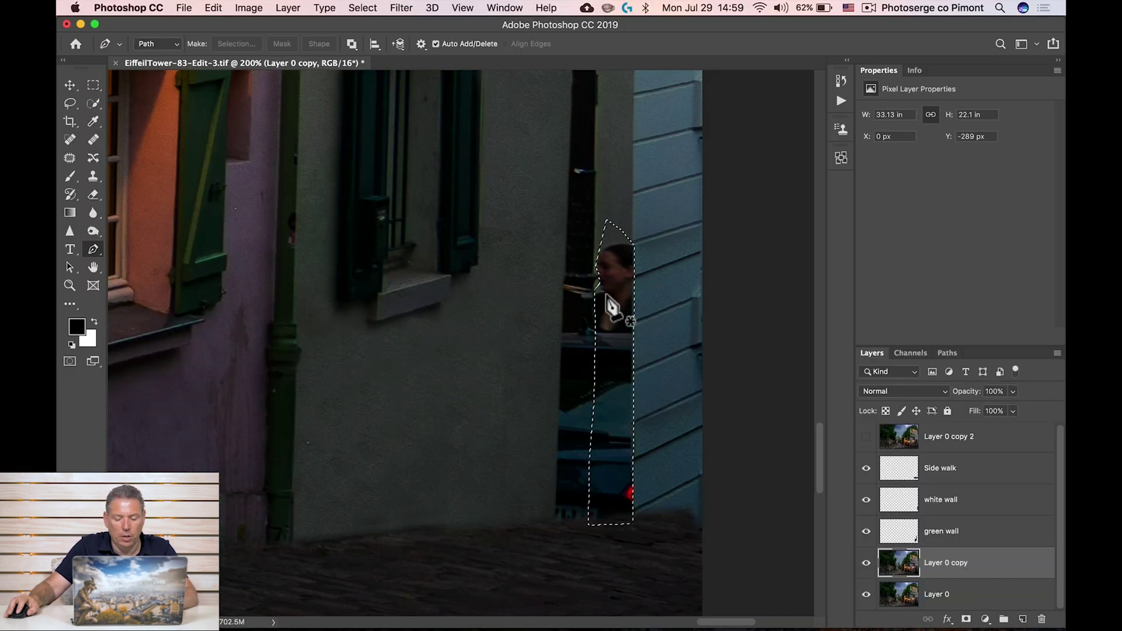
key("z")
left_click_drag(561, 243, 485, 221)
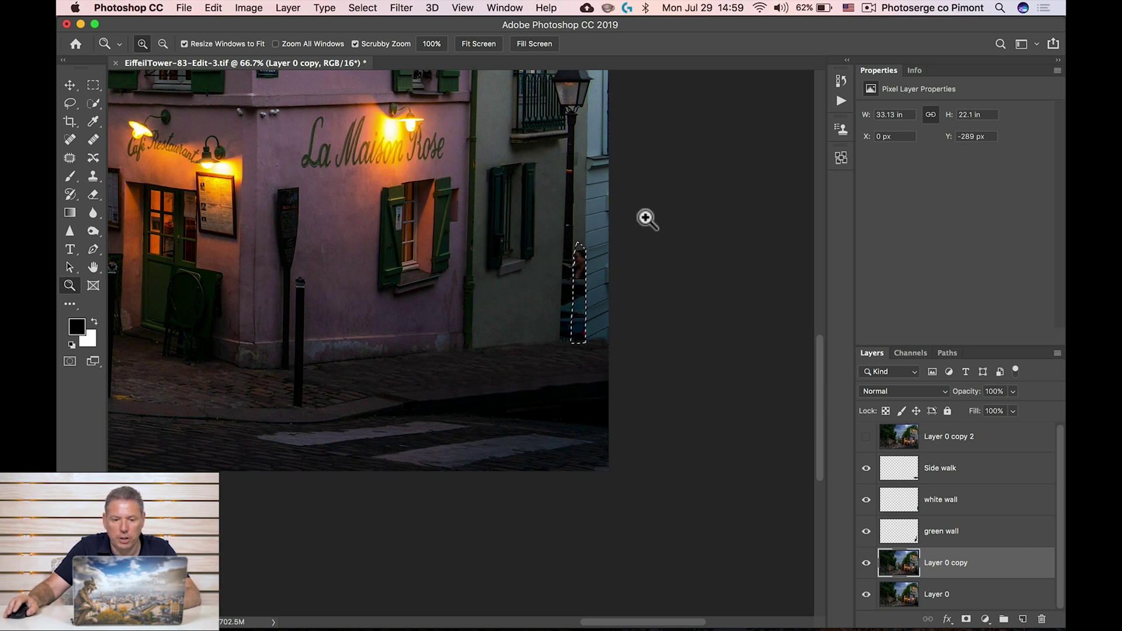
- Shift the selection outline left onto plain wall with Transform Selection
left_click(362, 8)
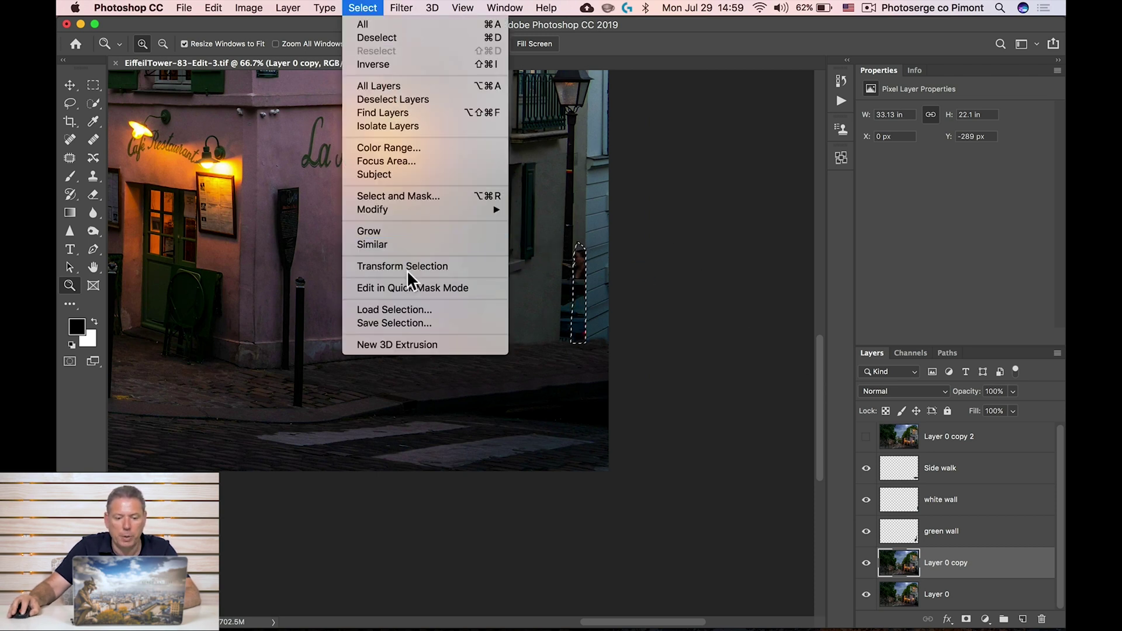
left_click(407, 269)
left_click_drag(576, 279, 547, 276)
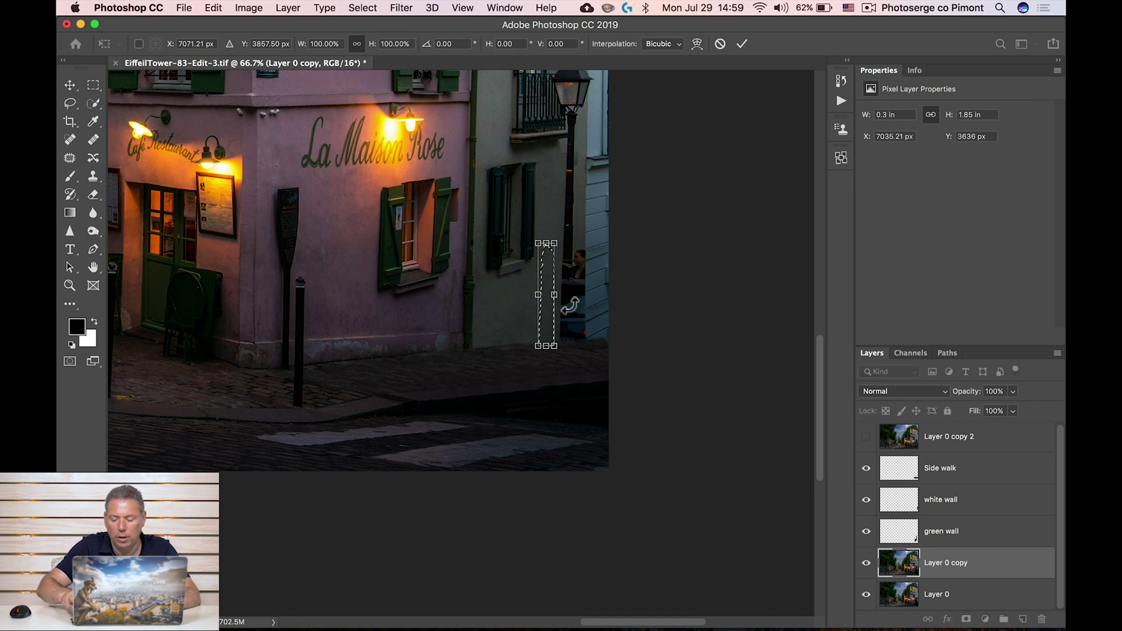
key("Return")
key("z")
- Copy that strip of the green wall to a new layer and slide it right over the woman
left_click(982, 532)
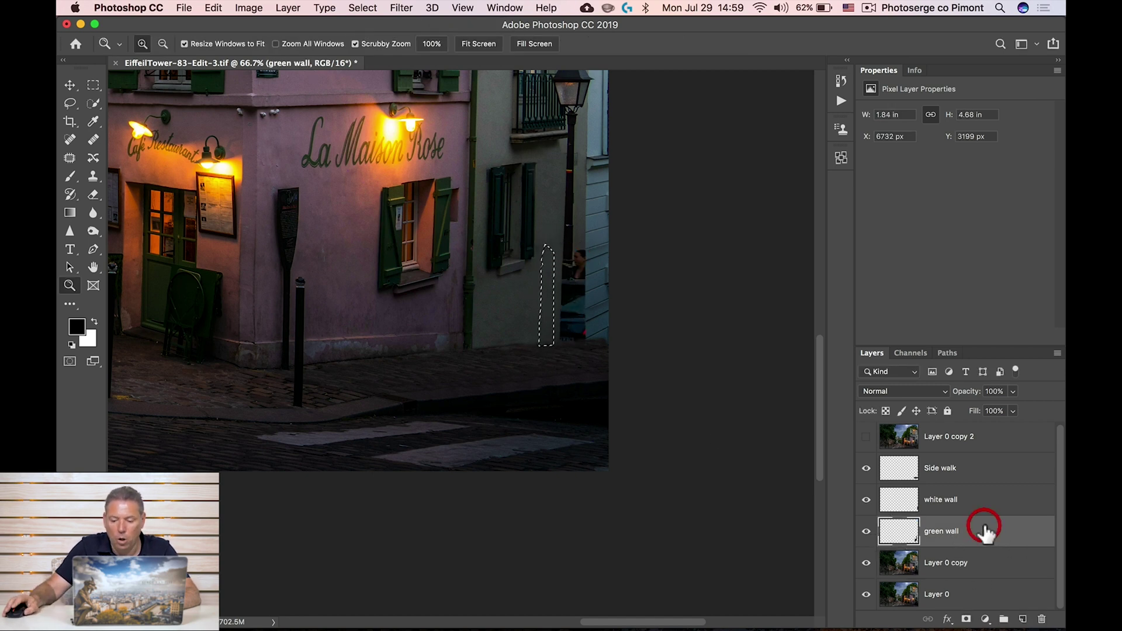
left_click(565, 272)
left_click(566, 271)
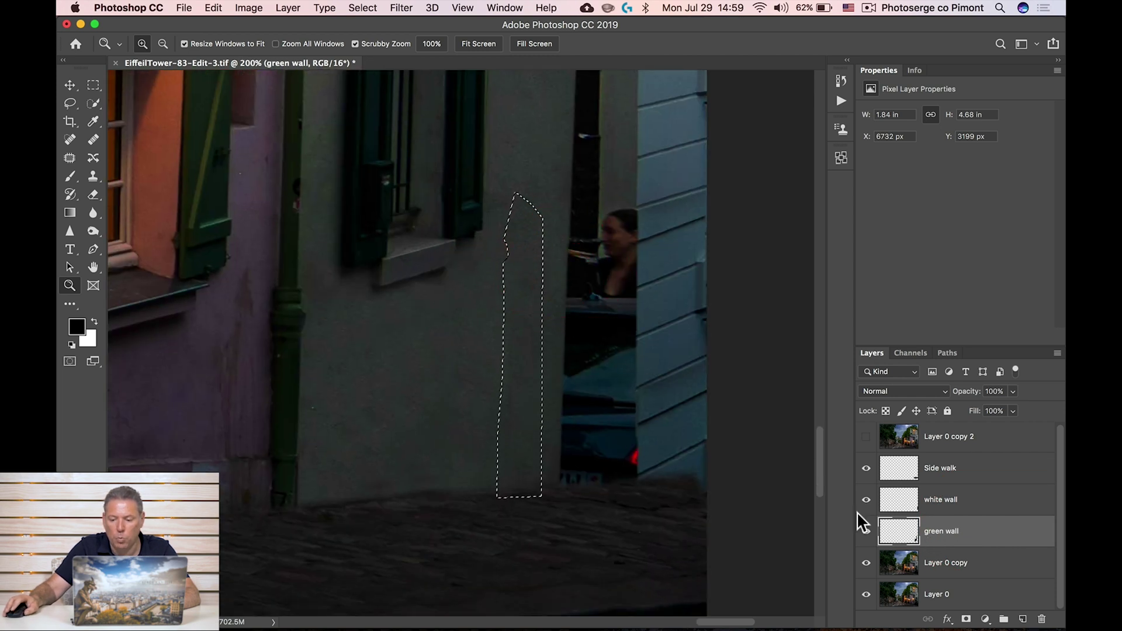
key("super+j")
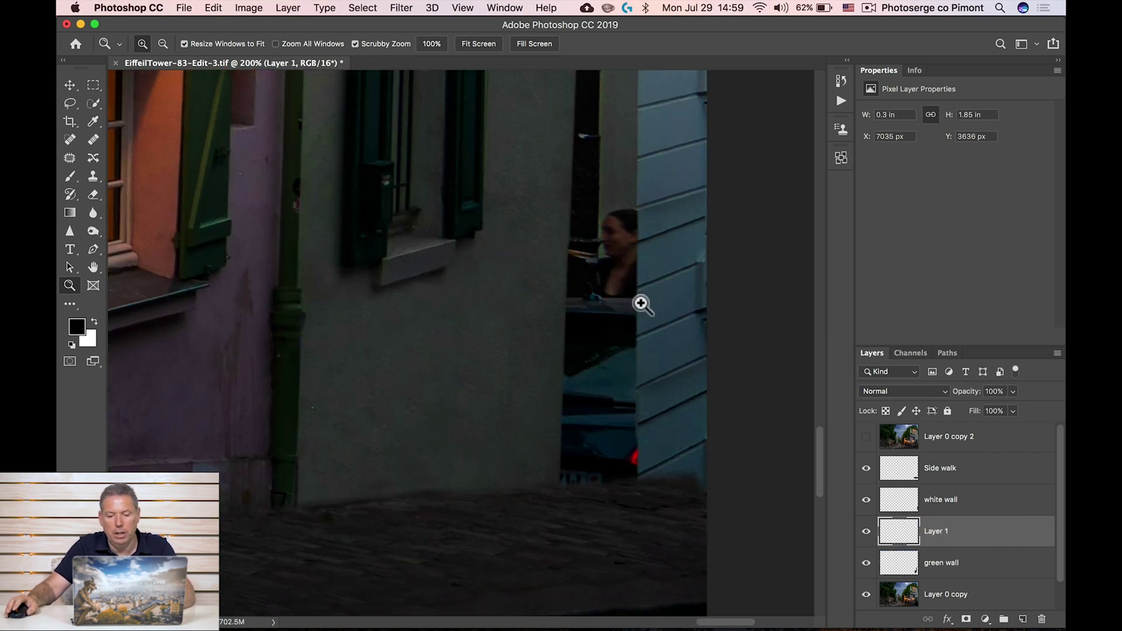
key("v")
left_click_drag(557, 316, 636, 303)
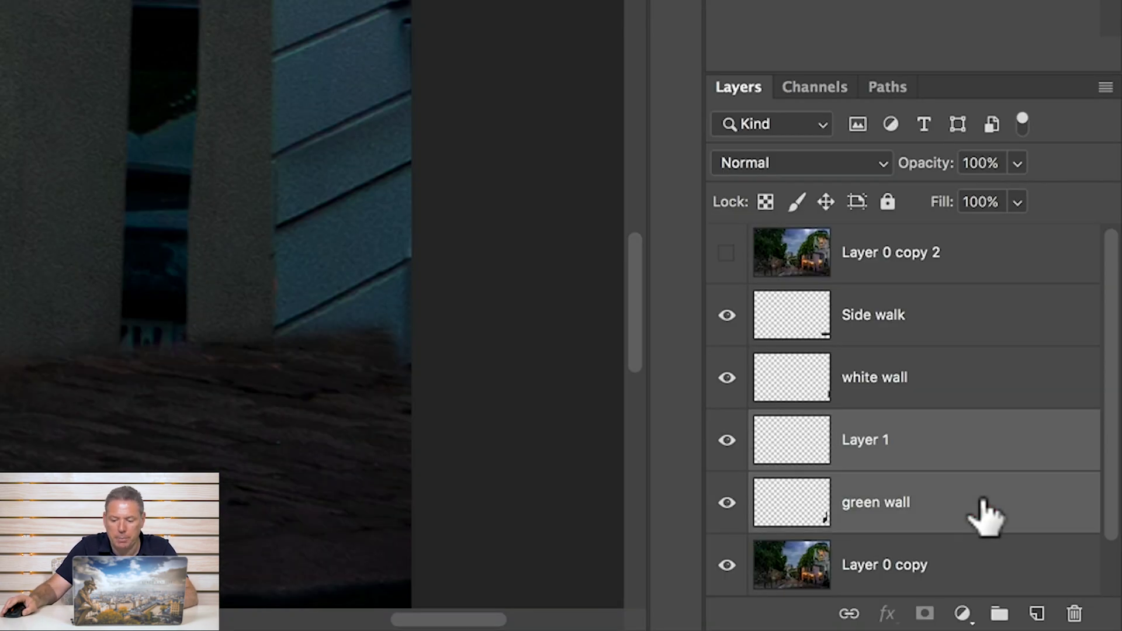
- Merge the copied strip layer into the green wall layer
right_click(990, 529)
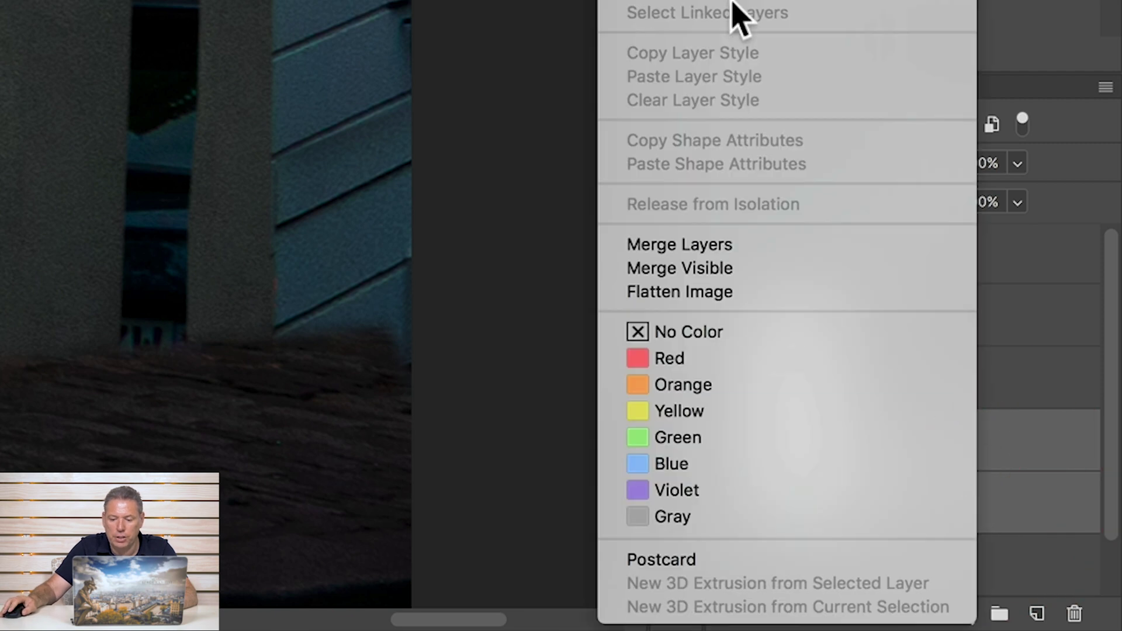
left_click(745, 248)
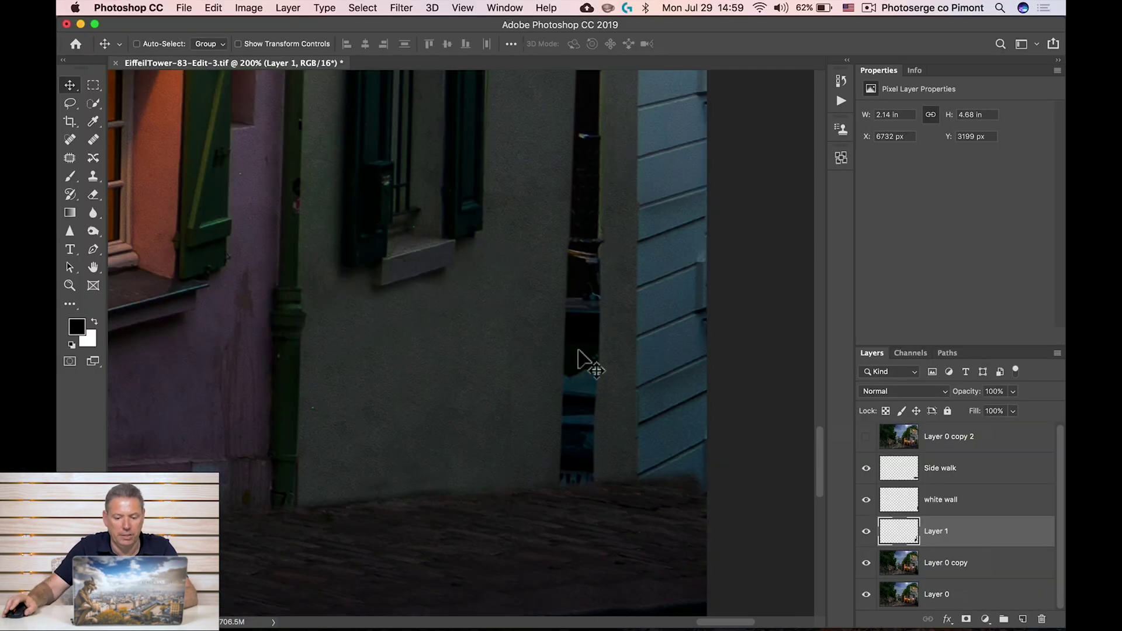
key("z")
left_click(521, 238, "alt")
left_click(486, 210, "alt")
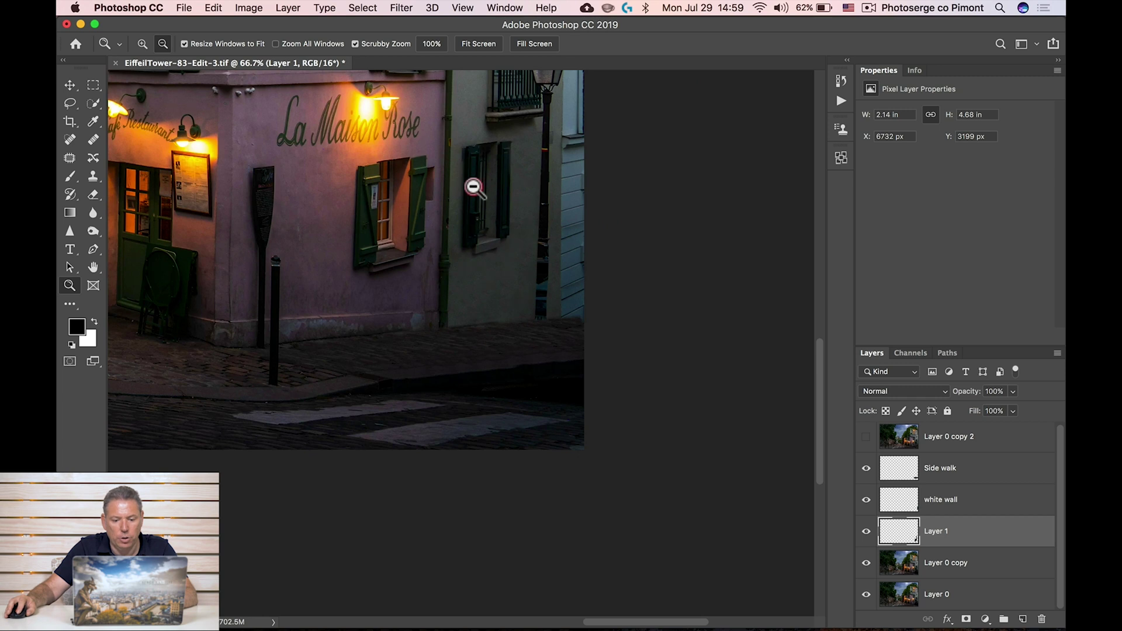
- Clone wall texture with a 39 px brush over the lower dark gap between the walls
left_click(468, 193, "alt")
left_click(468, 193, "alt")
left_click_drag(488, 183, 530, 326)
left_click_drag(606, 509, 608, 326)
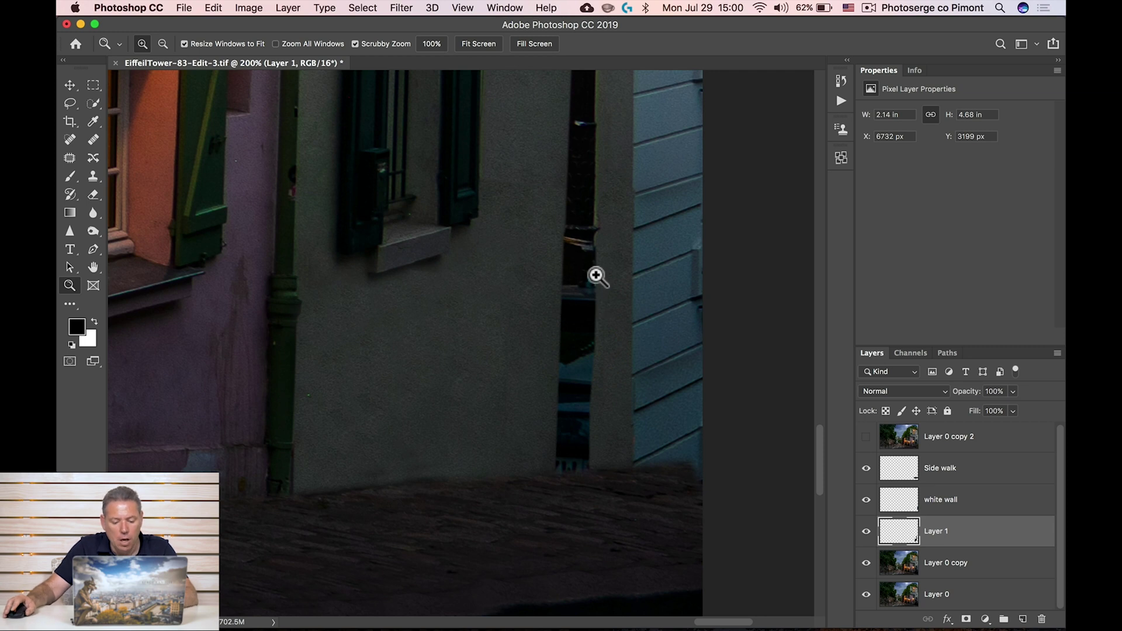
key("s")
mouse_move(571, 321)
left_mouse_down()
mouse_move(572, 287)
mouse_move(588, 284)
left_mouse_up()
left_click(564, 265, "alt")
left_click_drag(593, 323, 594, 318)
left_click_drag(591, 359, 584, 320)
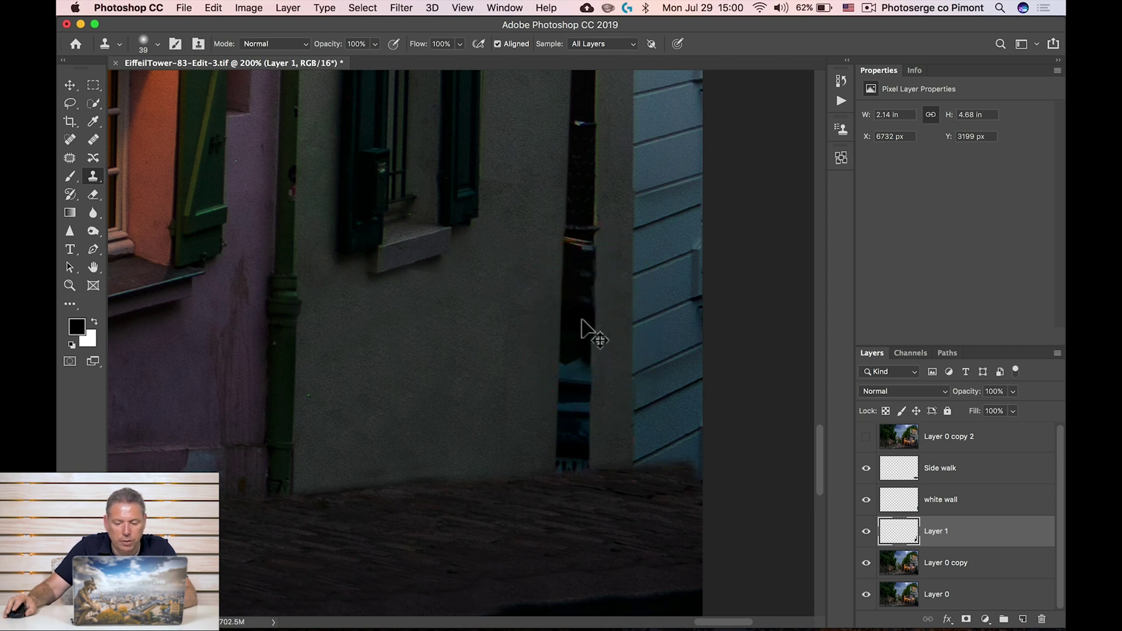
left_click_drag(511, 285, 501, 412)
- Draw a closed pen path around the dark lamp-post section in the gap
key("p")
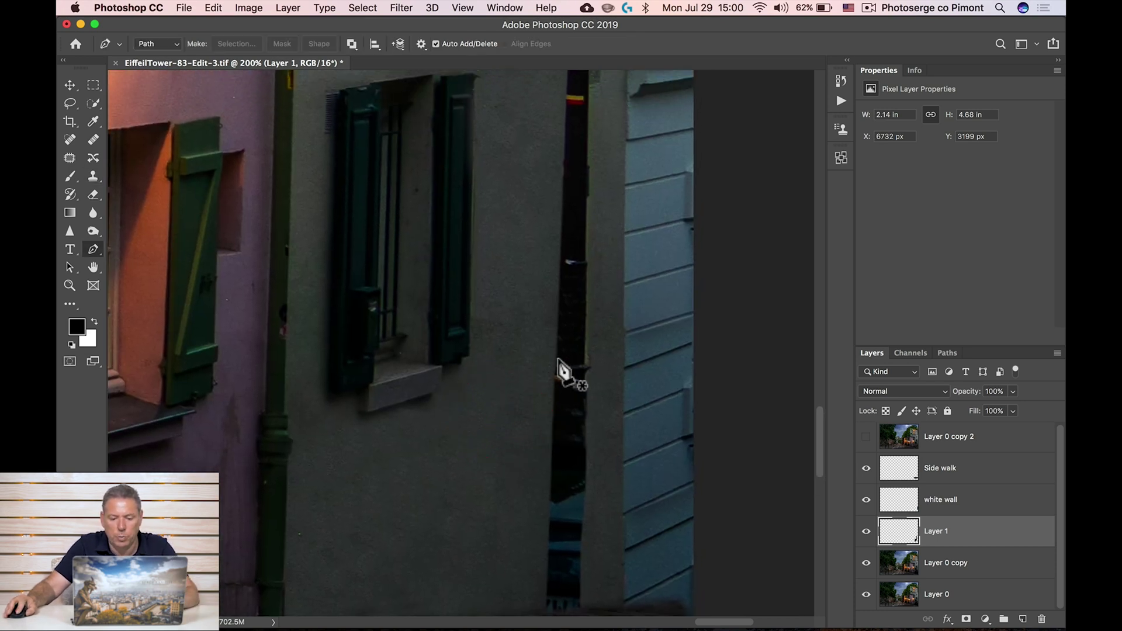
left_click(556, 357)
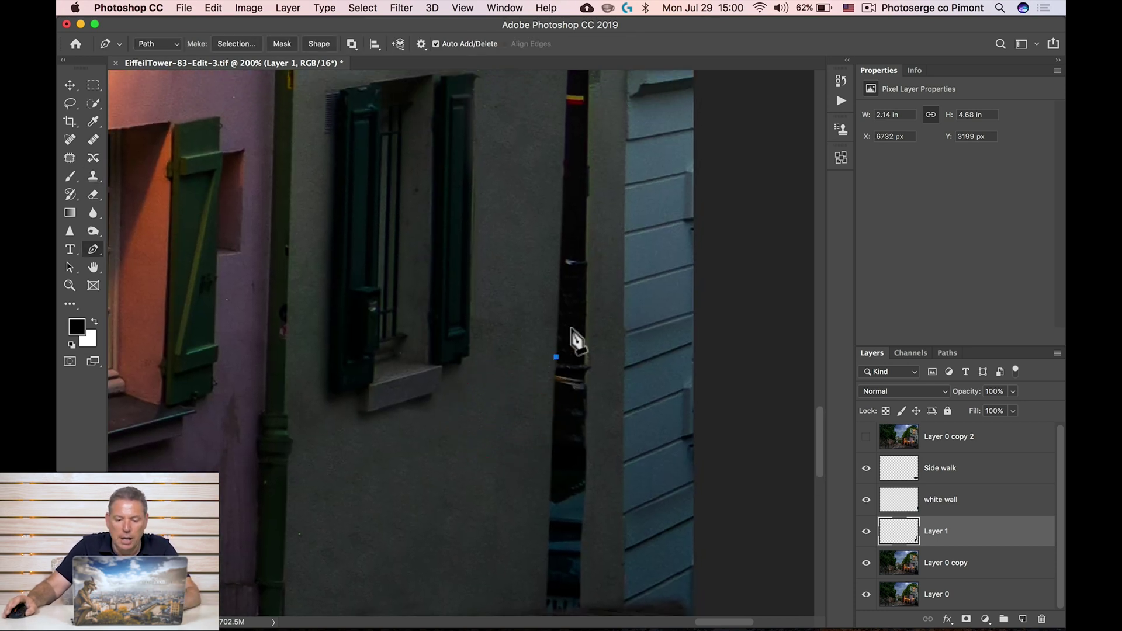
left_click(564, 154)
left_click(588, 155)
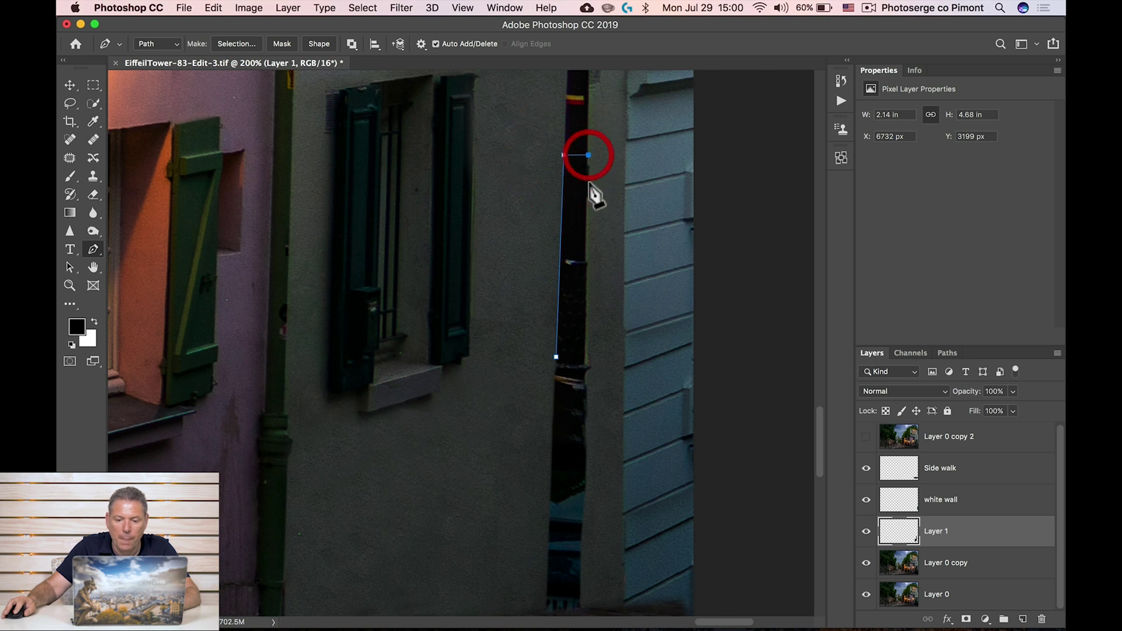
left_click(588, 171)
left_click(590, 197)
left_click(587, 202)
left_click(586, 257)
left_click(588, 263)
left_click(587, 276)
left_click(585, 366)
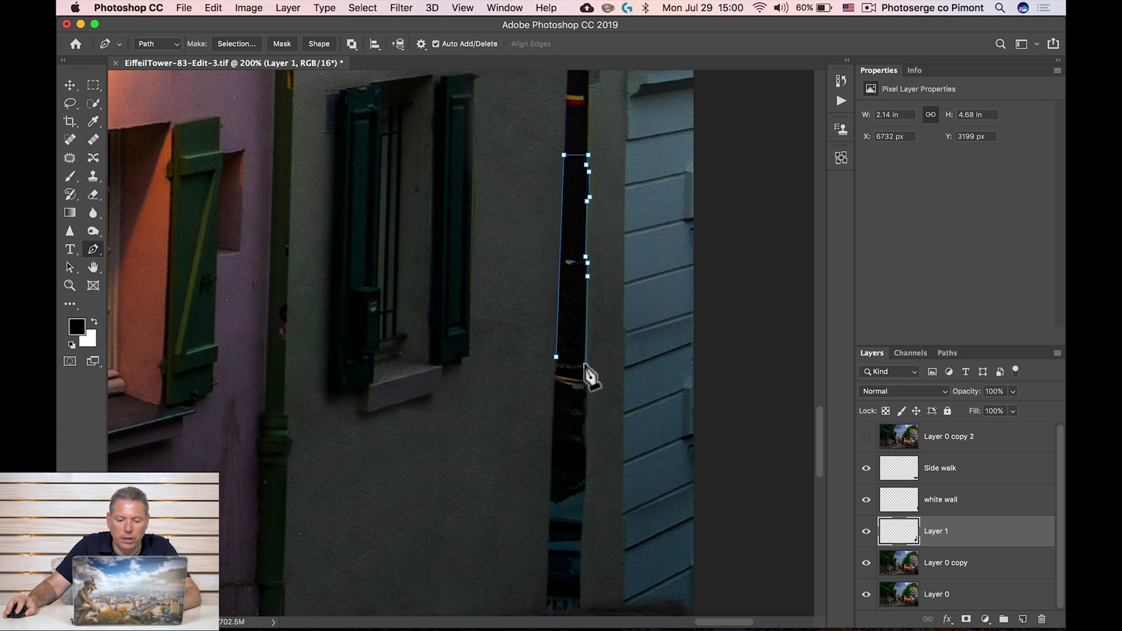
left_click(556, 356)
- Convert the pole path into a selection with 0 px feather and activate Layer 0 copy
right_click(580, 345)
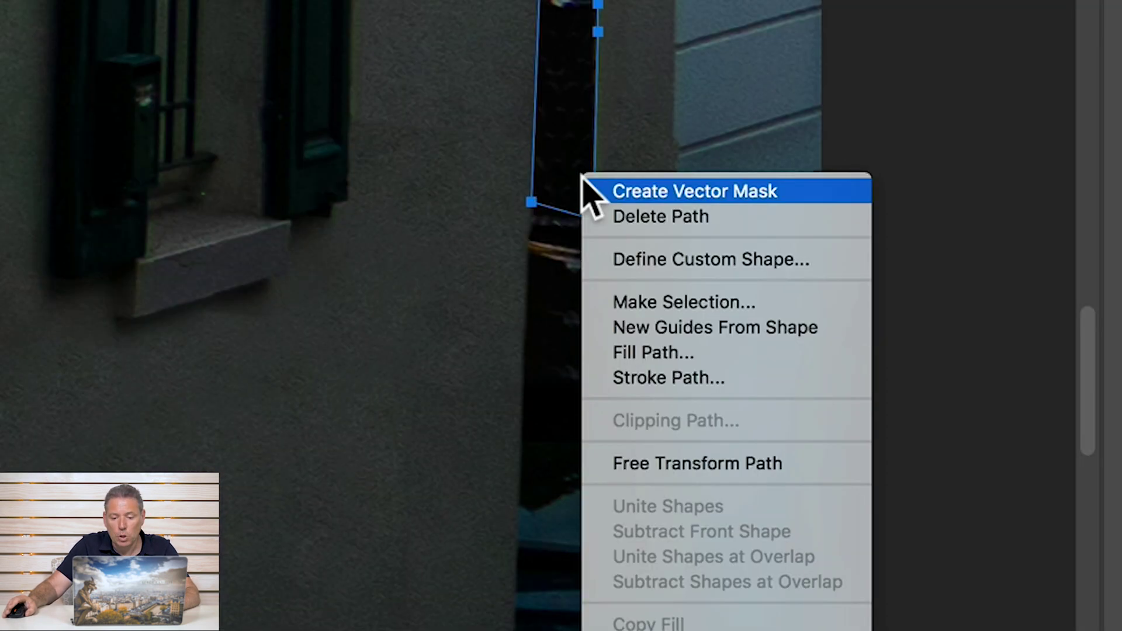
left_click(757, 302)
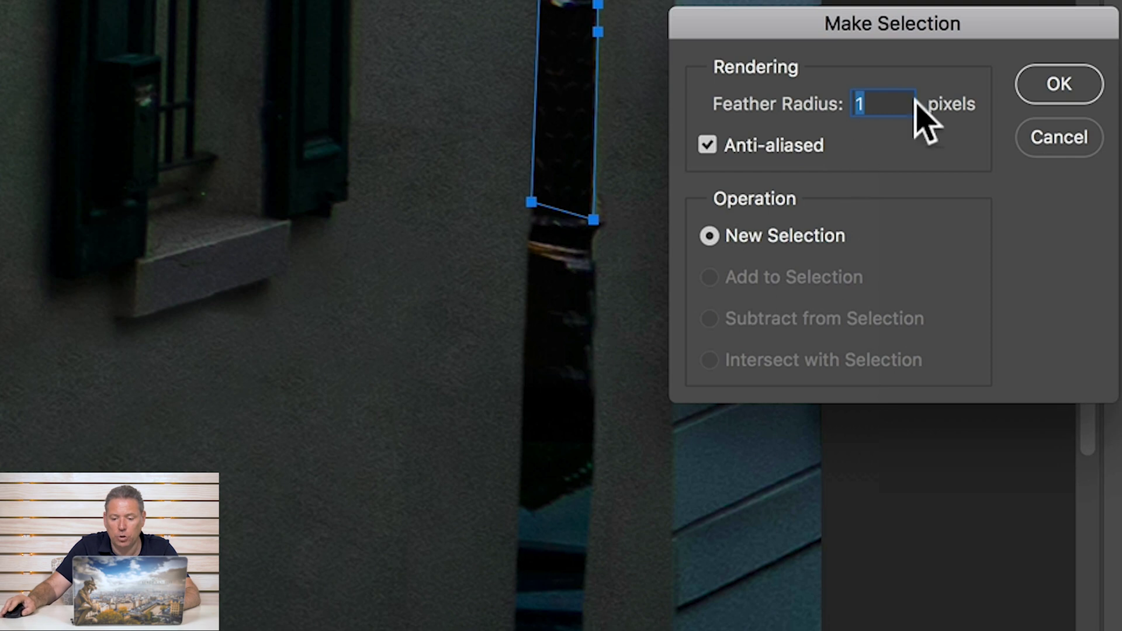
type("0")
left_click(1046, 88)
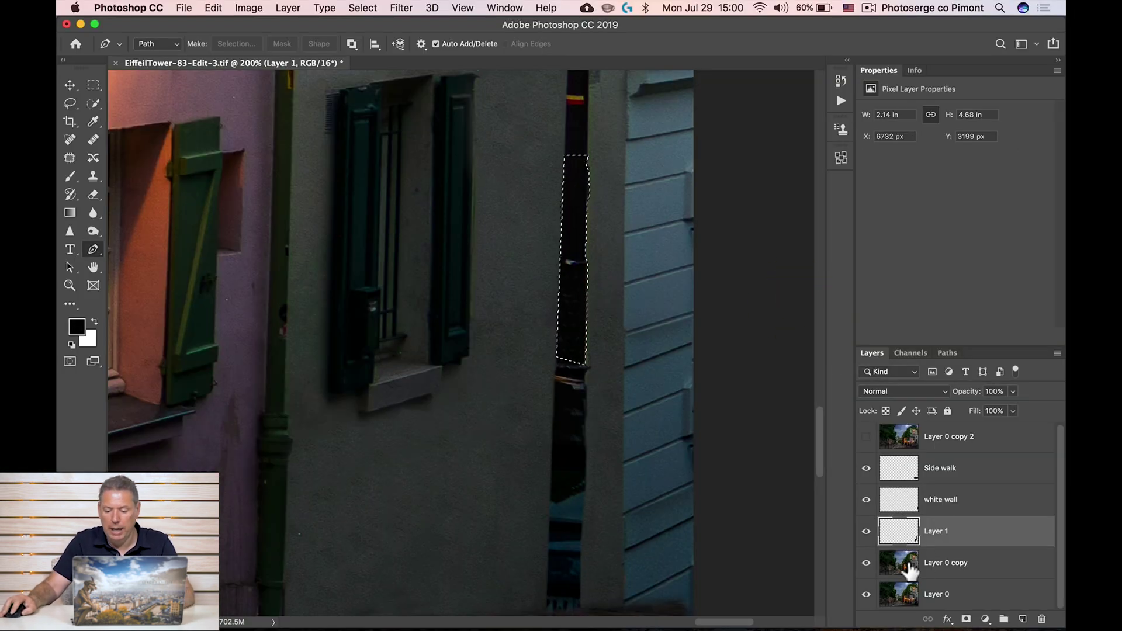
left_click(909, 570)
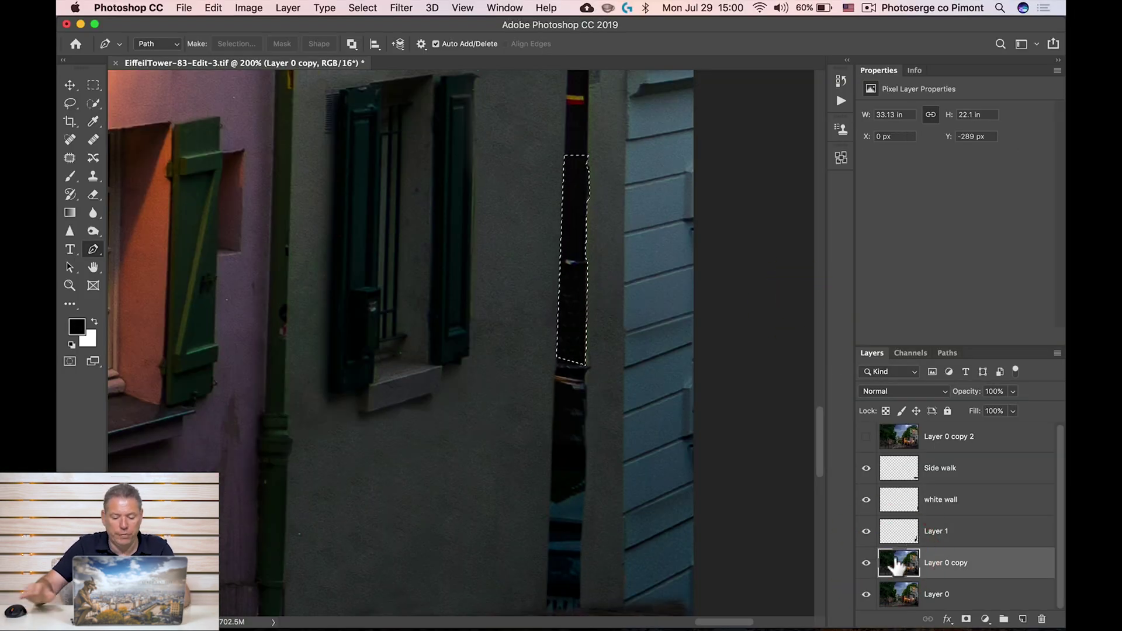
- Copy the pole section to Layer 2, move it down, enlarge to about 146%, and stack above white wall
key("super+j")
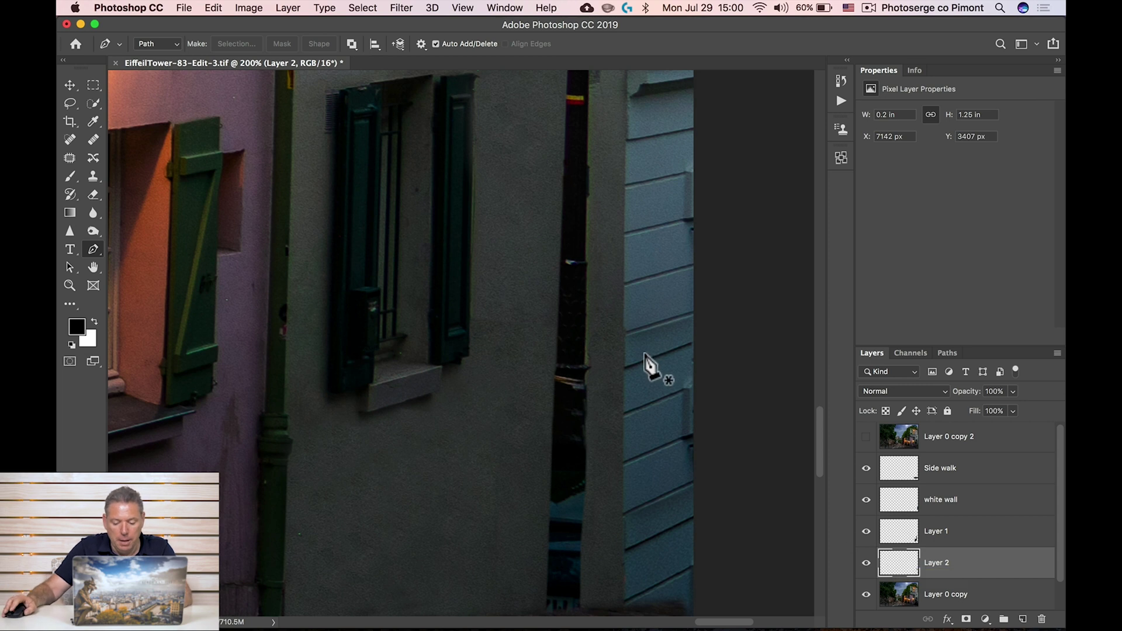
key("v")
left_click_drag(572, 353, 565, 538)
left_click_drag(816, 443, 812, 478)
left_click_drag(567, 369, 569, 389)
key("ctrl+t")
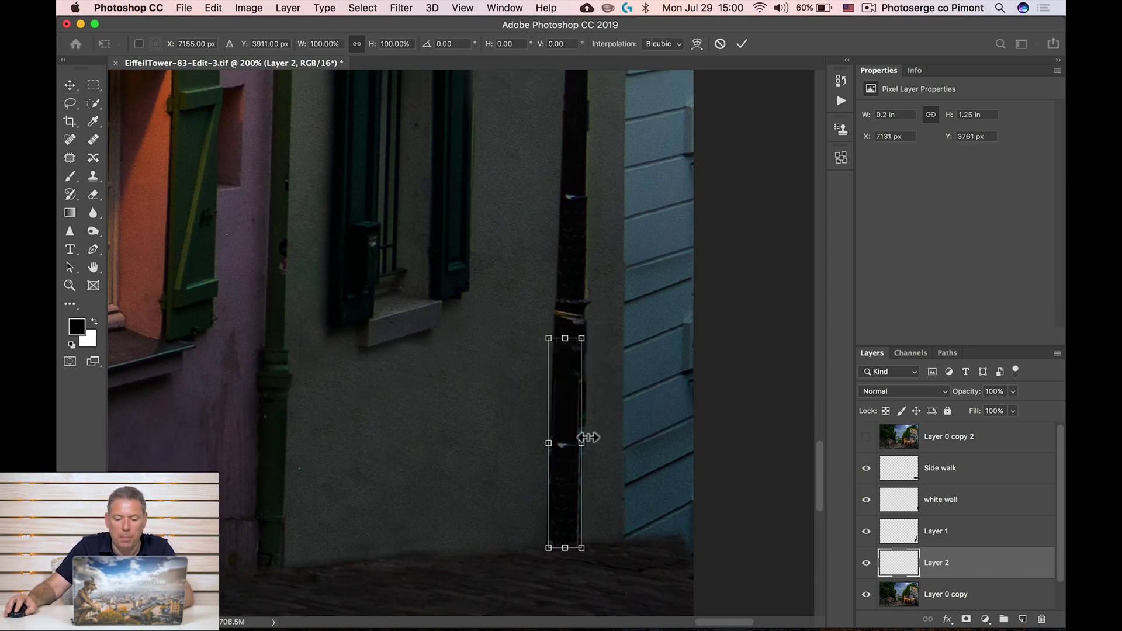
left_click_drag(607, 438, 597, 443)
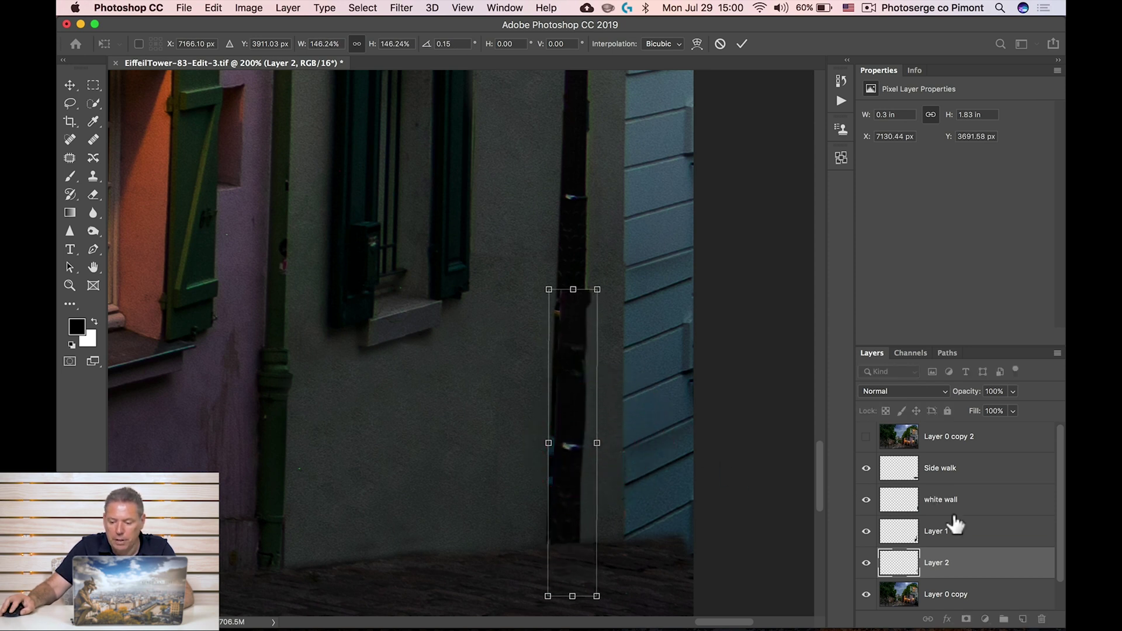
left_click_drag(977, 566, 972, 494)
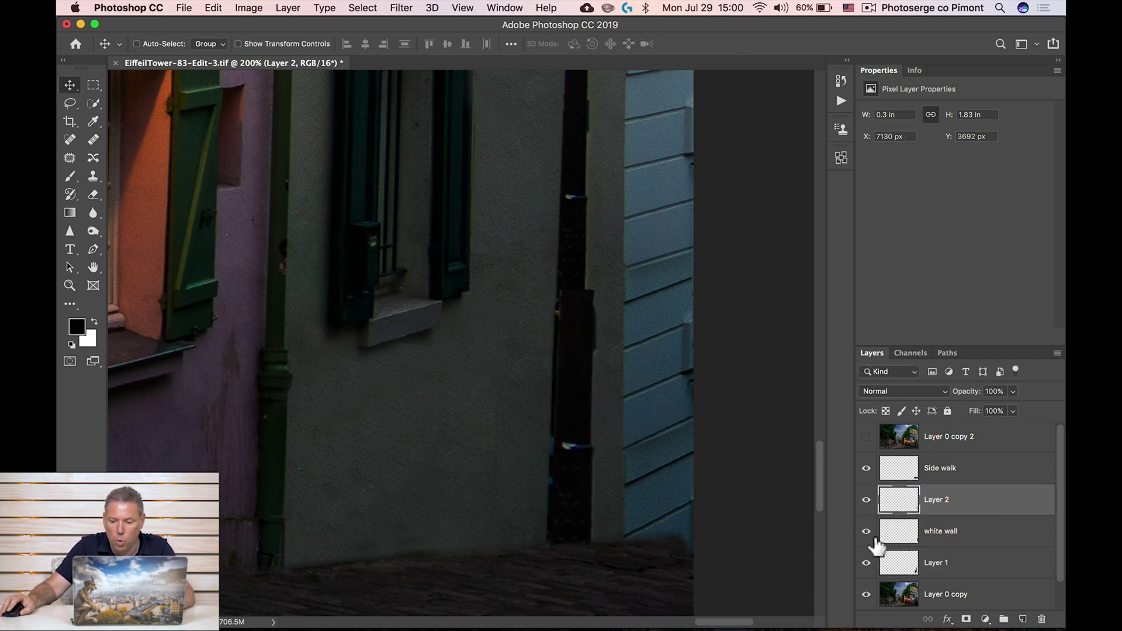
- Rename Layer 2 to lamp and toggle layer visibility to compare the patch
double_click(940, 563)
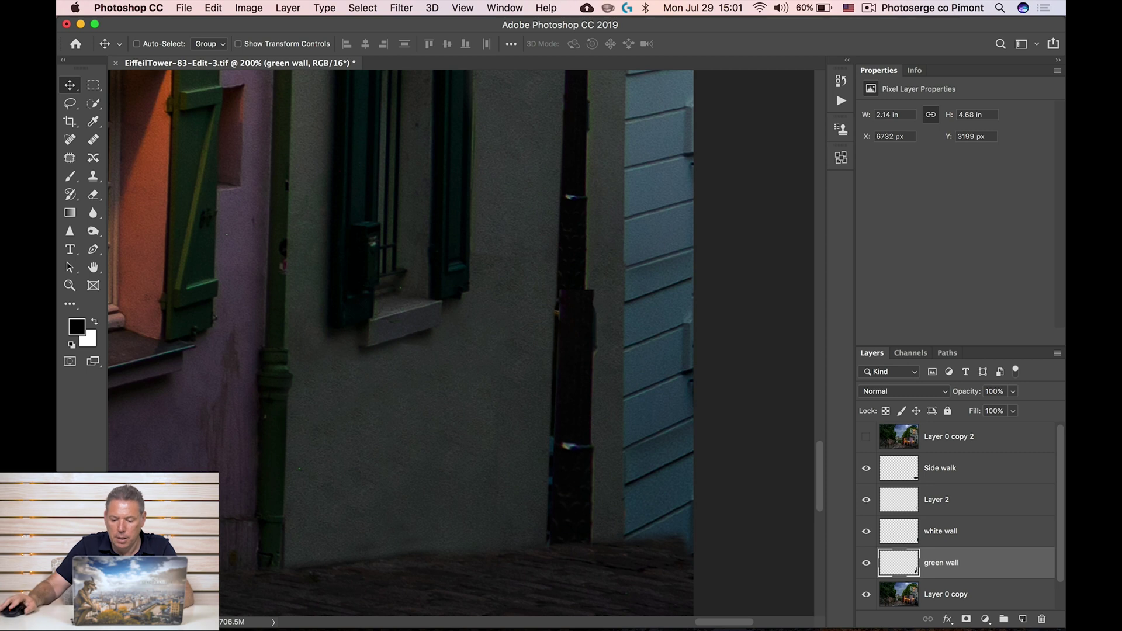
right_click(866, 563)
left_click(867, 563, "alt")
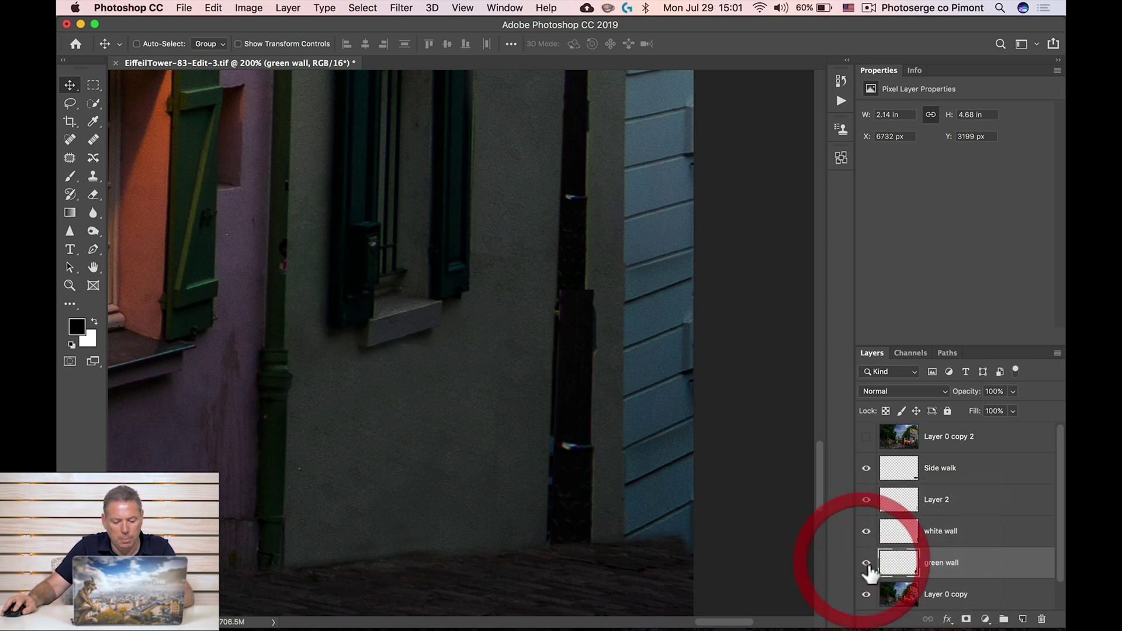
left_click(866, 563, "alt")
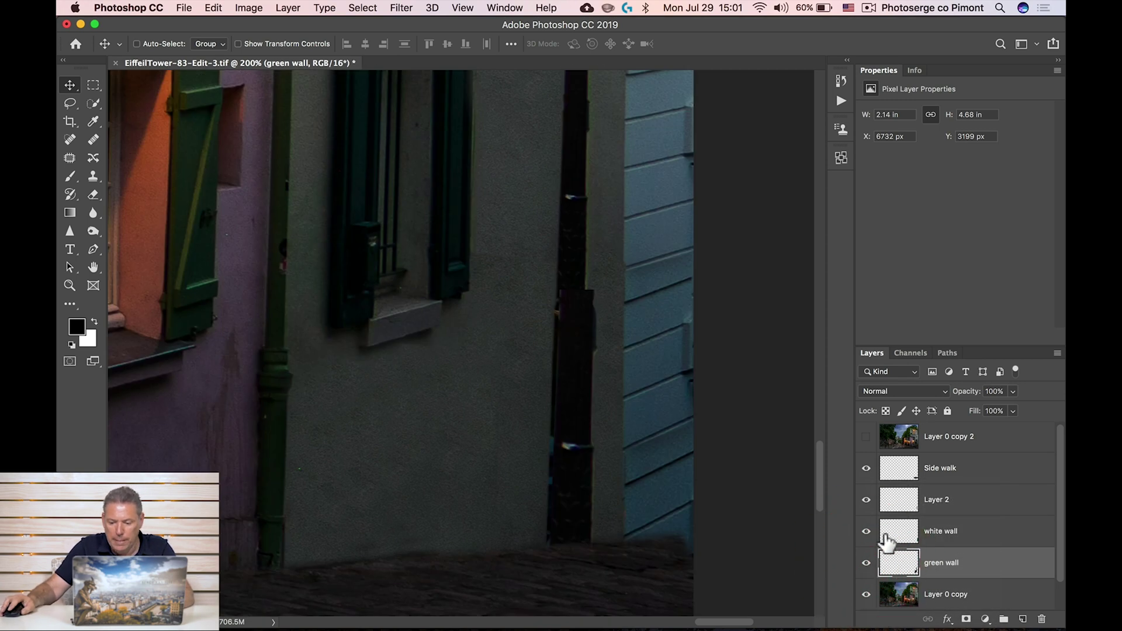
left_click(951, 532)
left_click(947, 501)
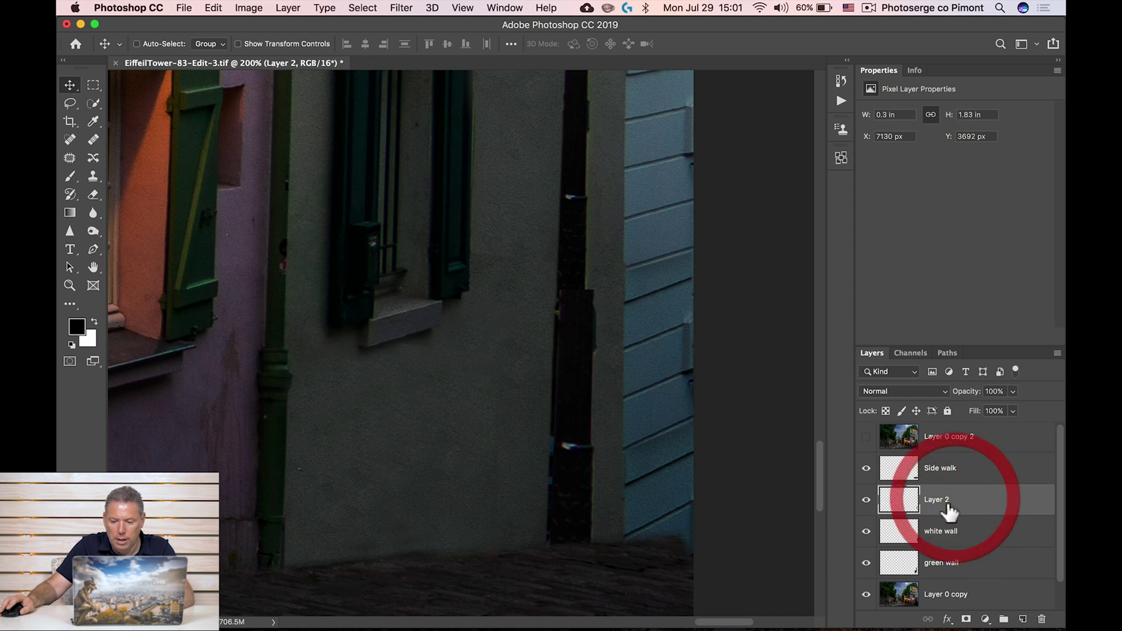
left_click(865, 501)
left_click(866, 500)
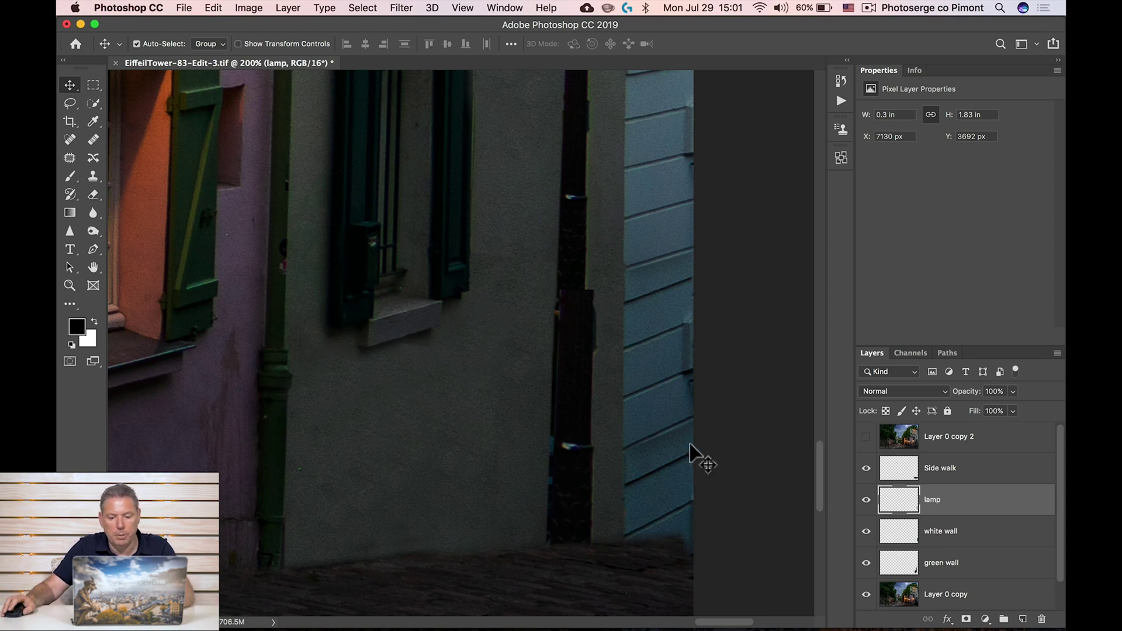
- Scale the lamp patch to about 93% and nudge it into line with the dark pole
key("super+t")
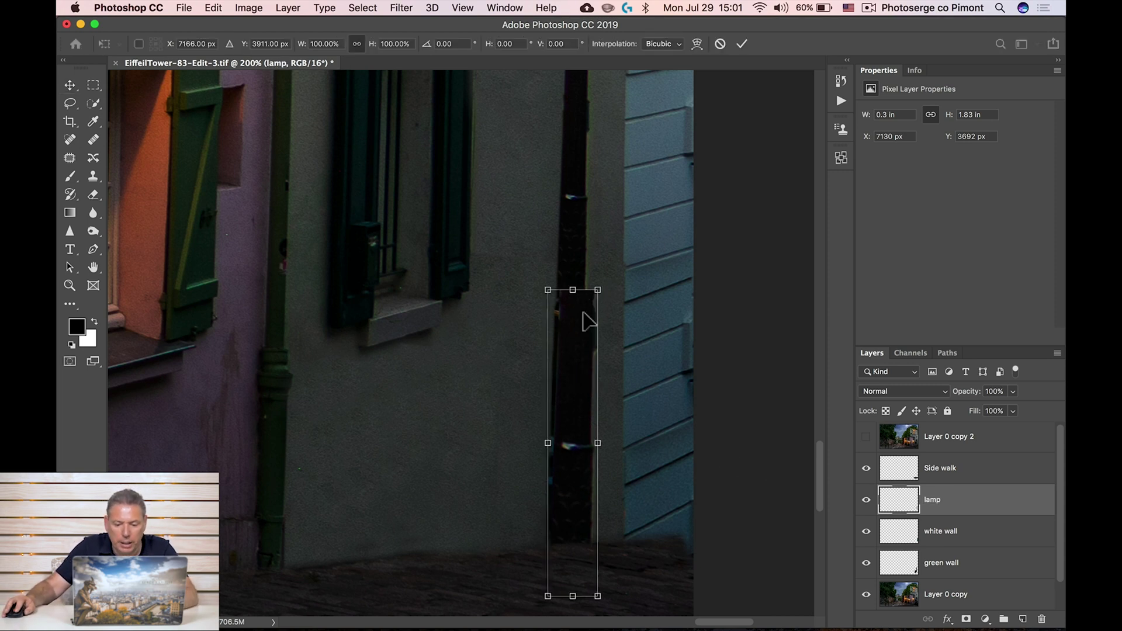
left_click_drag(598, 443, 594, 442)
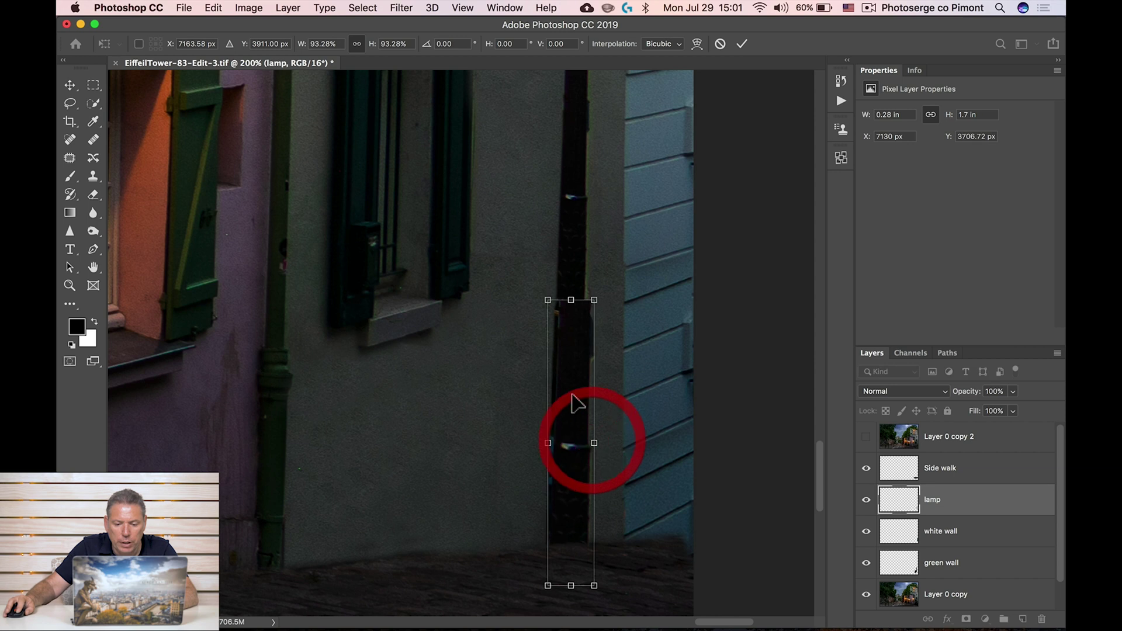
left_click_drag(572, 397, 567, 393)
key("Right")
key("Right")
key("Right")
key("Right")
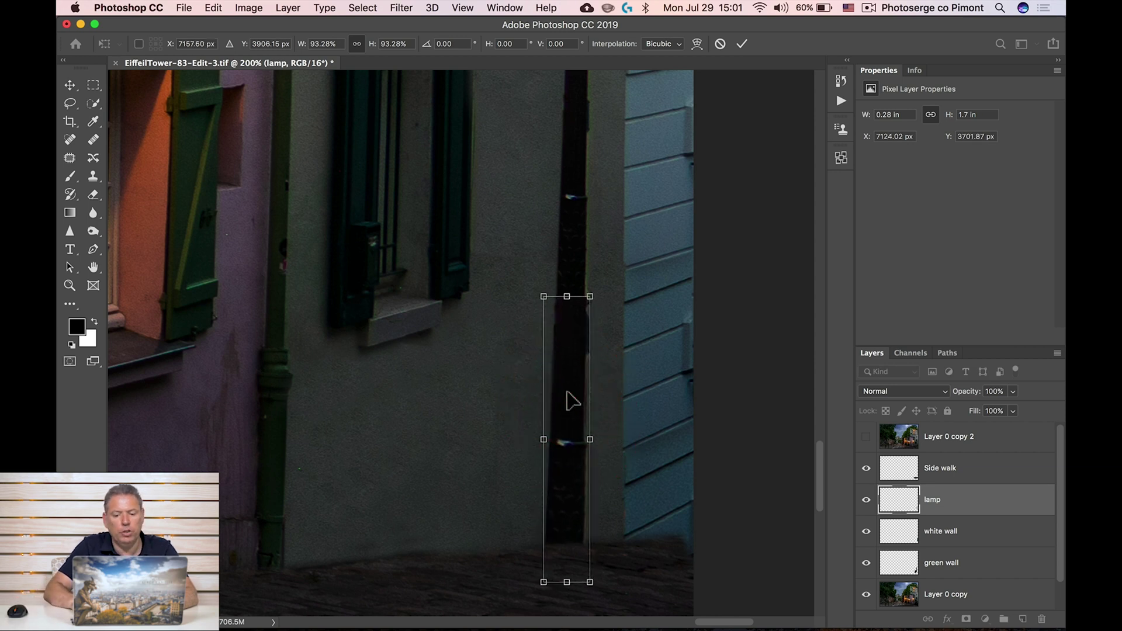
key("Left")
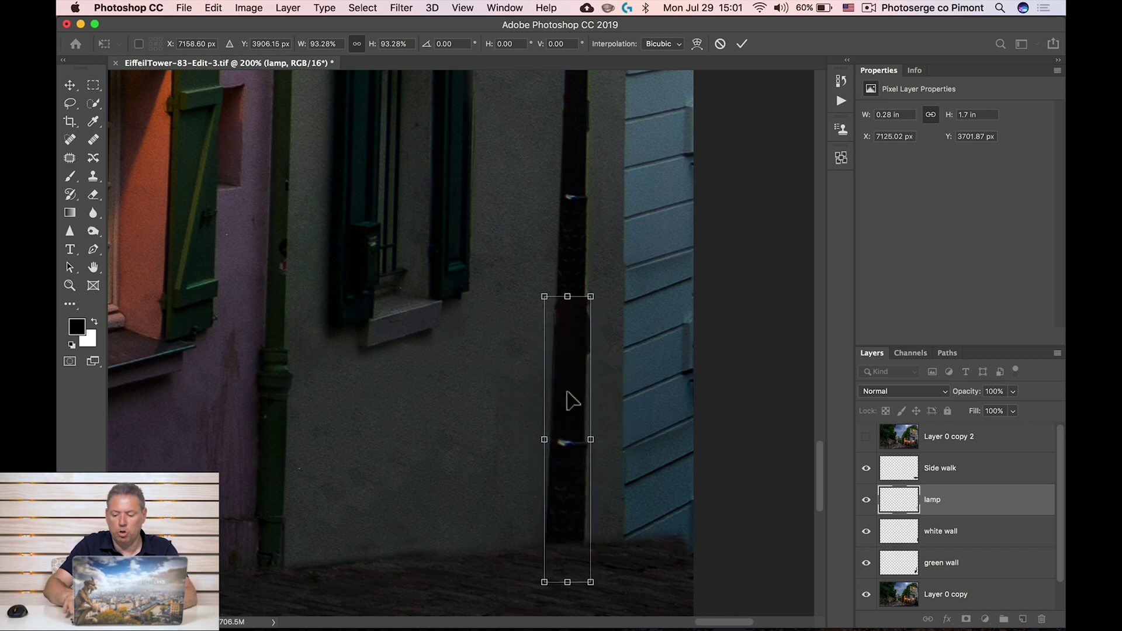
key("Return")
key("z")
left_click(403, 245, "alt")
left_click(764, 341)
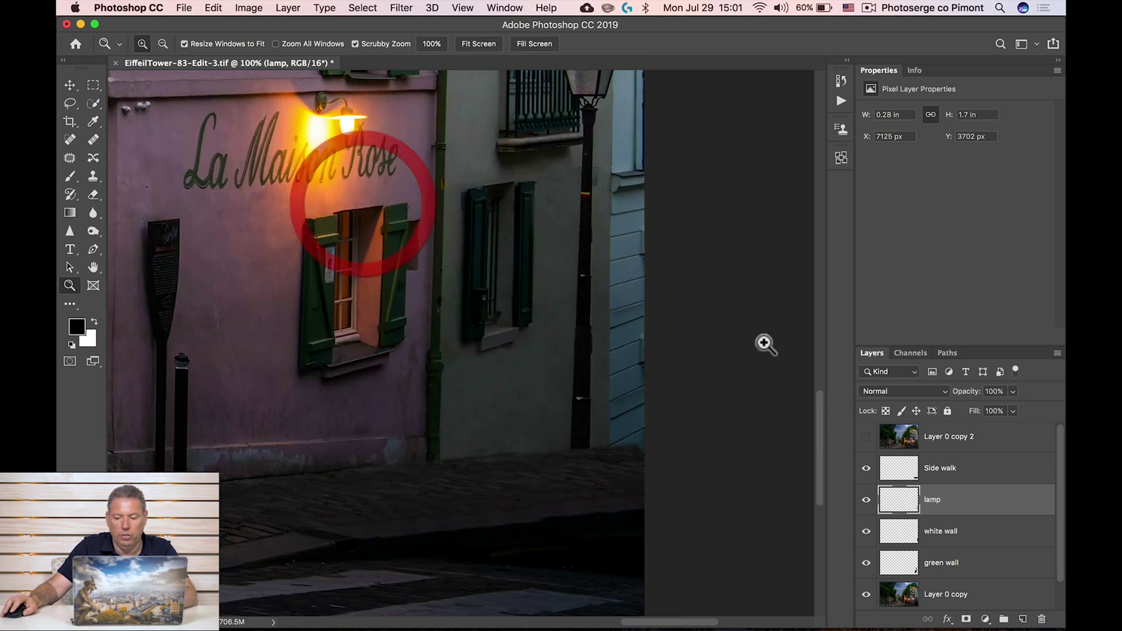
- Select the layers from Side walk down to Layer 0 copy and merge them
left_click(994, 474)
left_click(994, 596, "shift")
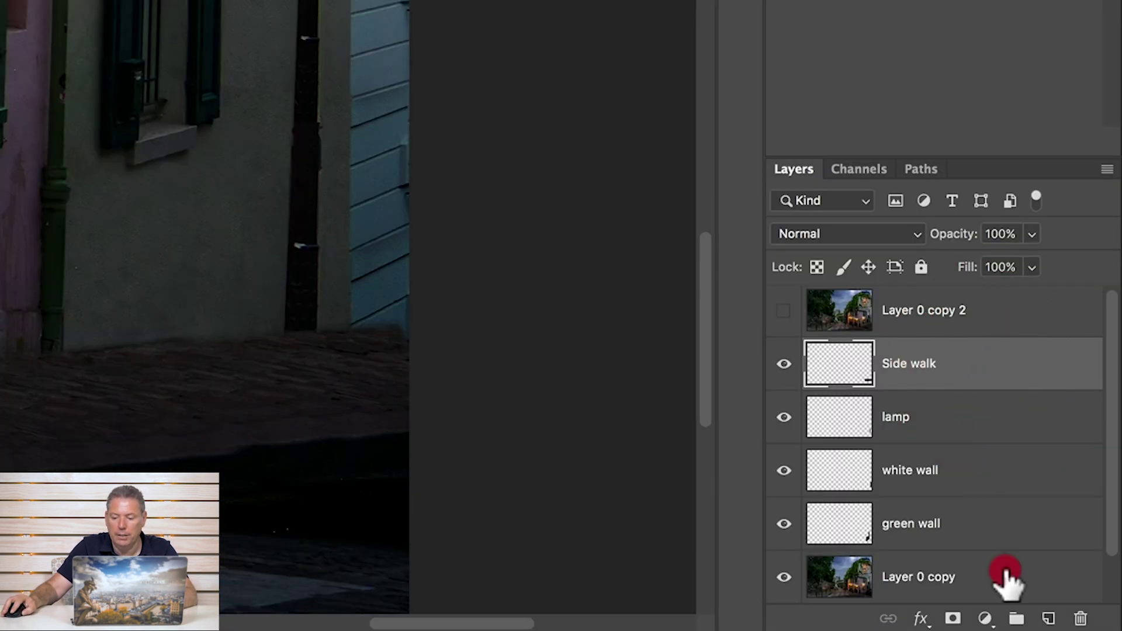
scroll(995, 503, "down", 1)
right_click(1012, 433)
left_click(810, 297)
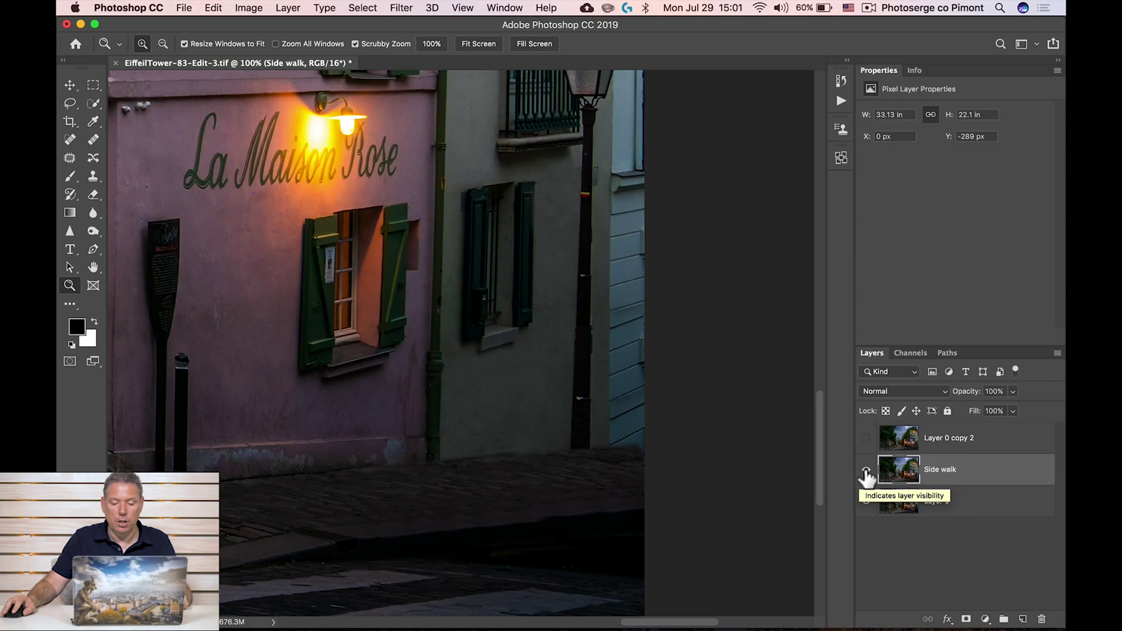
- Toggle the merged Side walk layer on and off to compare before and after
left_click(866, 473)
left_click(866, 473)
left_click(866, 472)
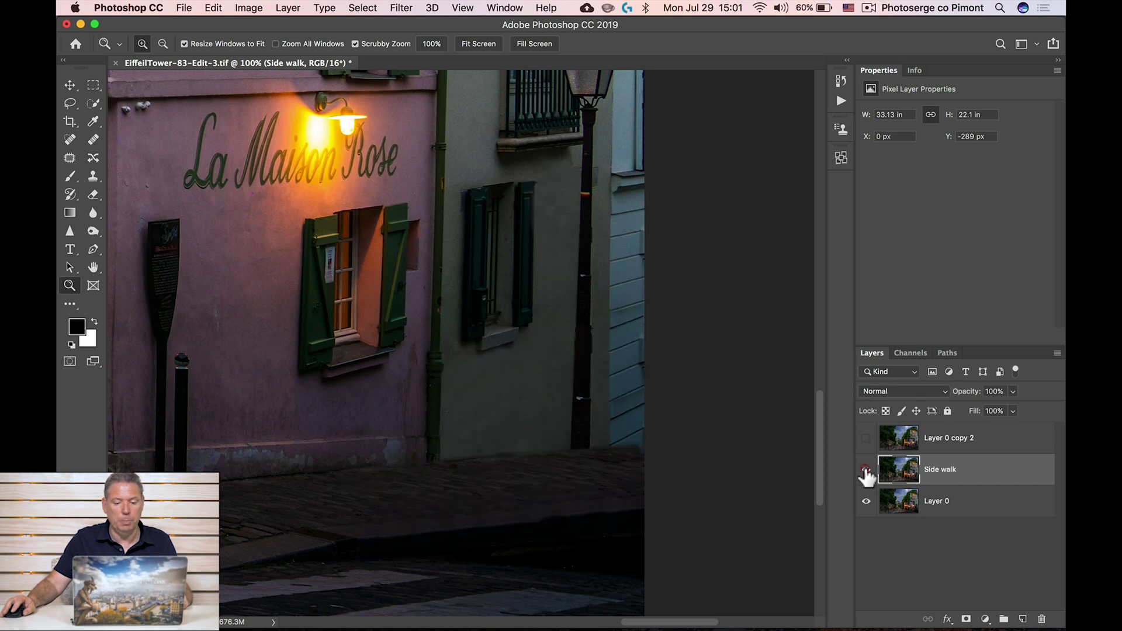
left_click(866, 472)
left_click(866, 472)
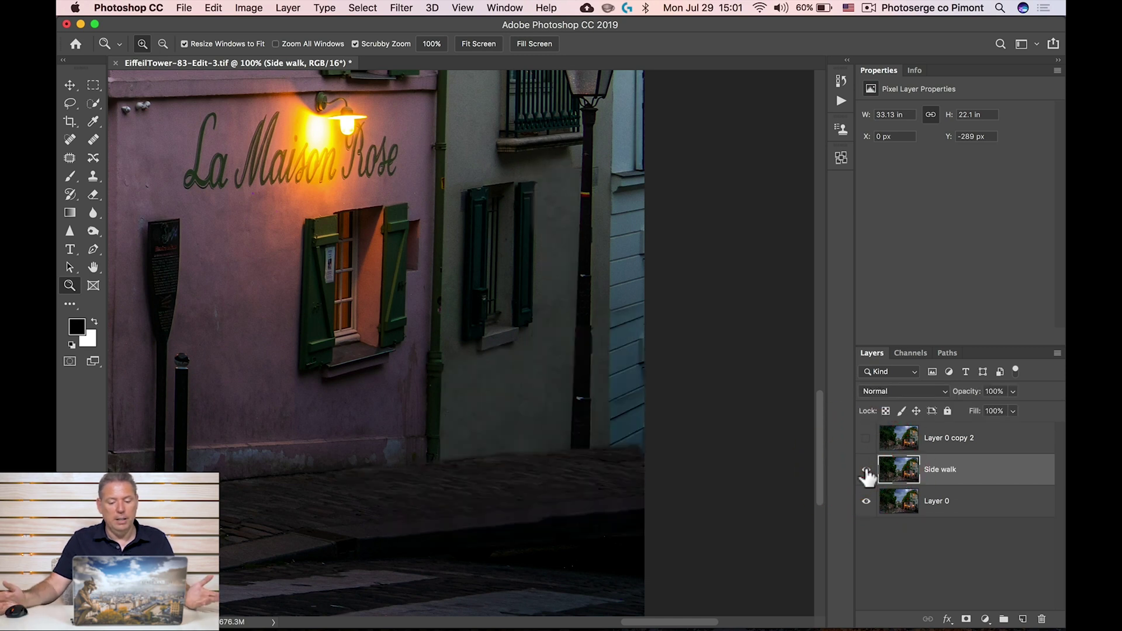
left_click(521, 445)
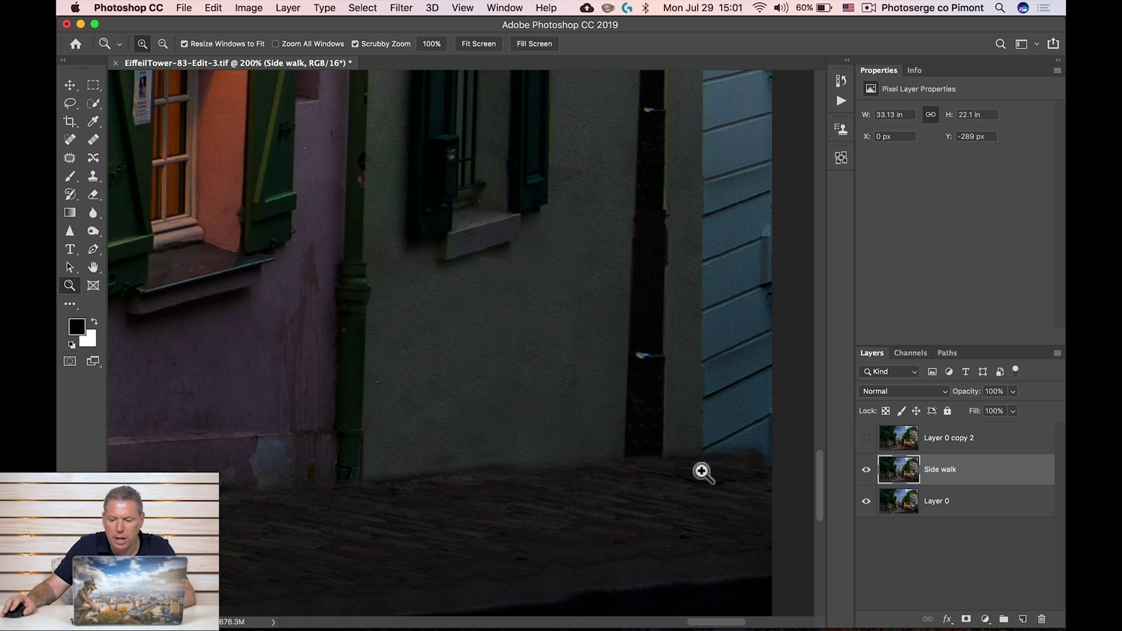
- Trace a Pen path along the patched wall's base out to its rightmost corner
key("p")
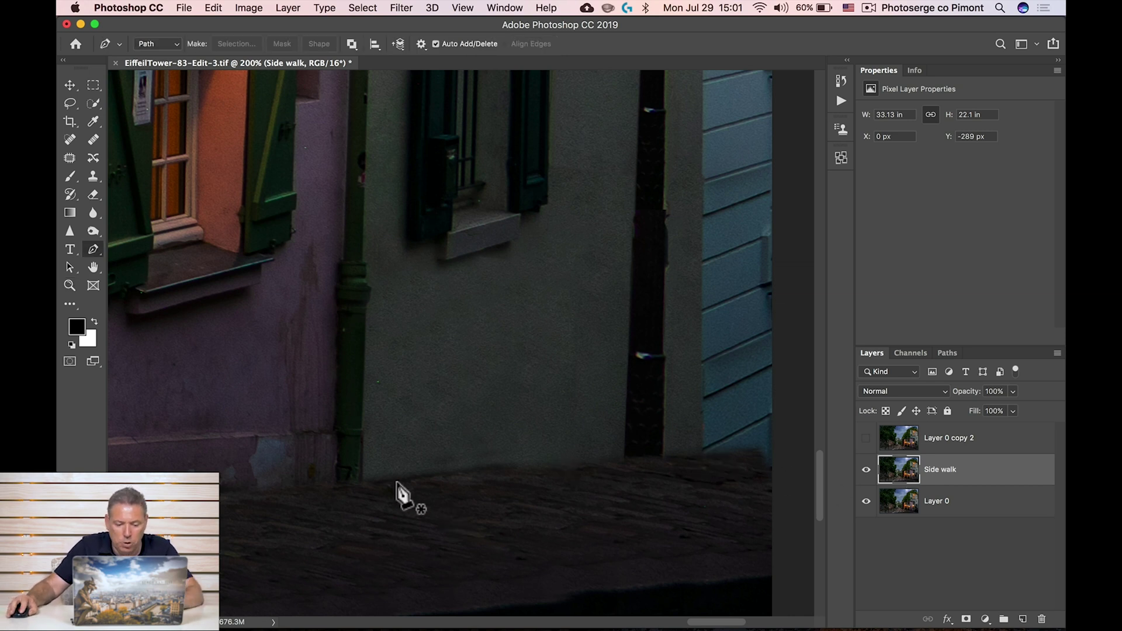
left_click(372, 485)
left_click(414, 482)
left_click(463, 477)
left_click(494, 475)
left_click(526, 473)
left_click_drag(553, 471, 587, 471)
left_click(656, 461)
left_click(705, 452)
- Bring the path back leftward along the pavement just below the wall edge and close it
left_click(664, 454)
left_click(624, 457)
left_click(587, 459)
left_click(554, 462)
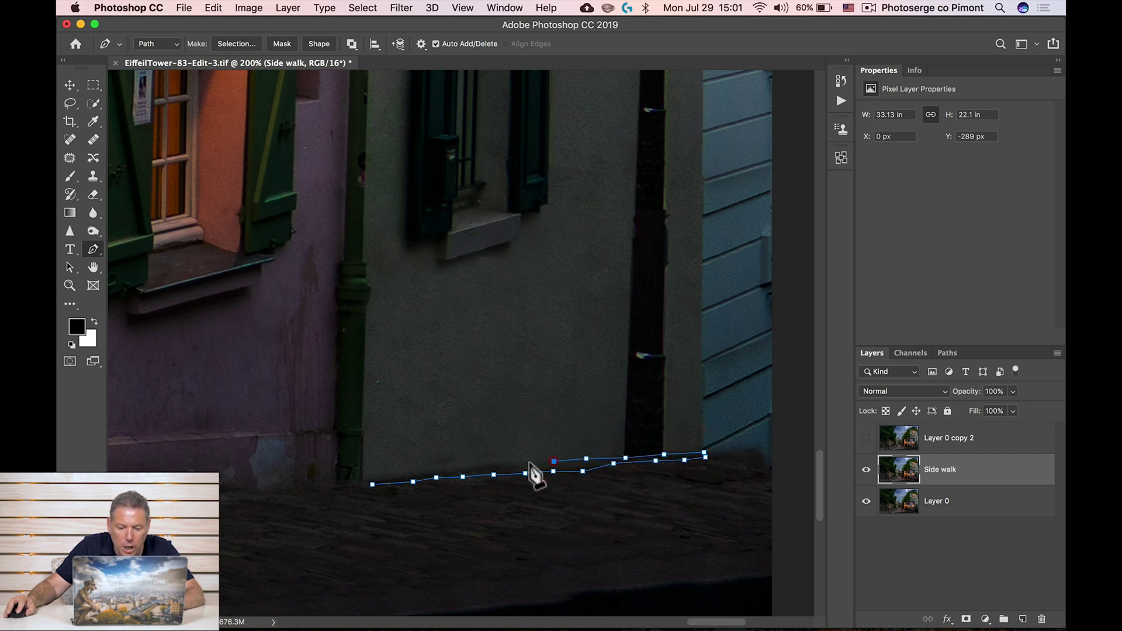
left_click(463, 466)
left_click(424, 470)
left_click(402, 472)
left_click(376, 477)
left_click(366, 477)
left_click(359, 481)
- Make a 0 px selection from the path and darken its Levels midtones to 0.74
right_click(372, 483)
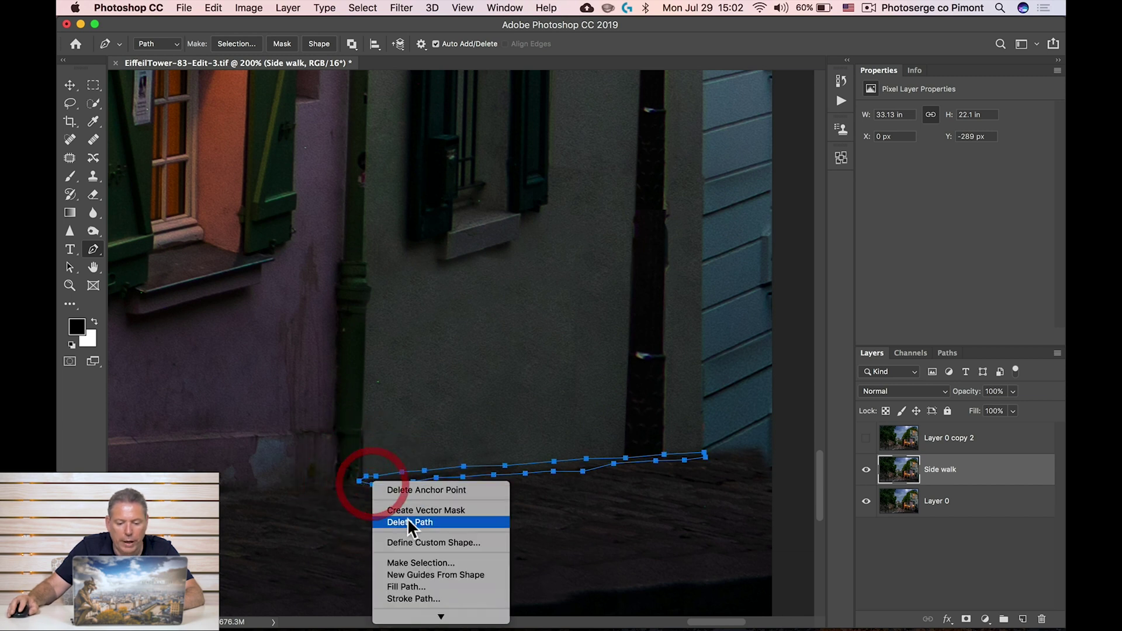
left_click(442, 565)
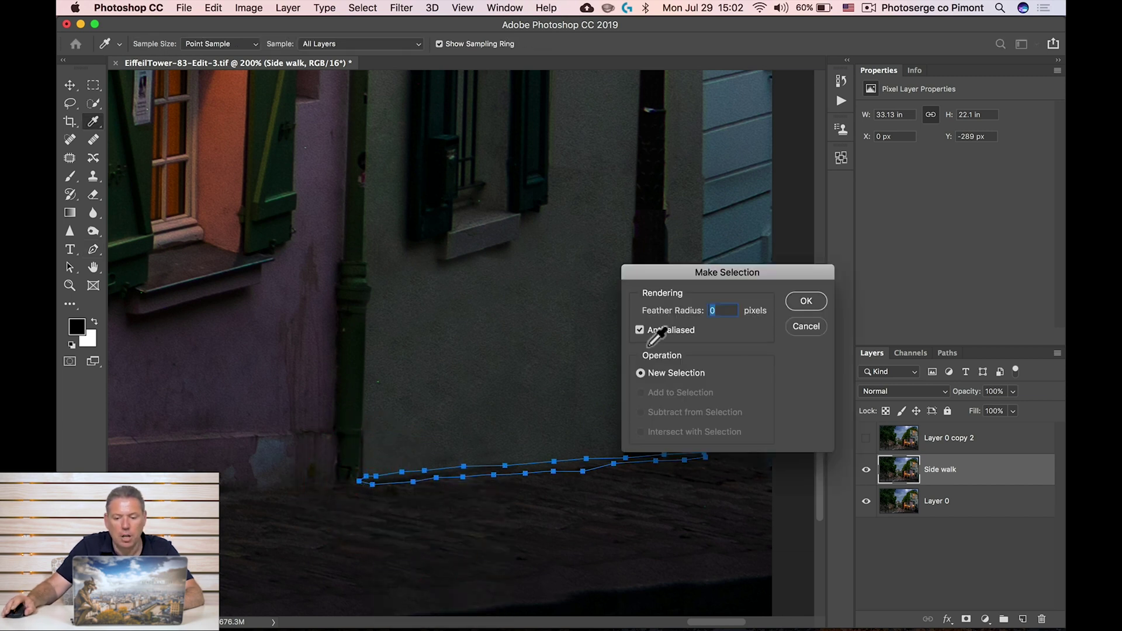
left_click(807, 304)
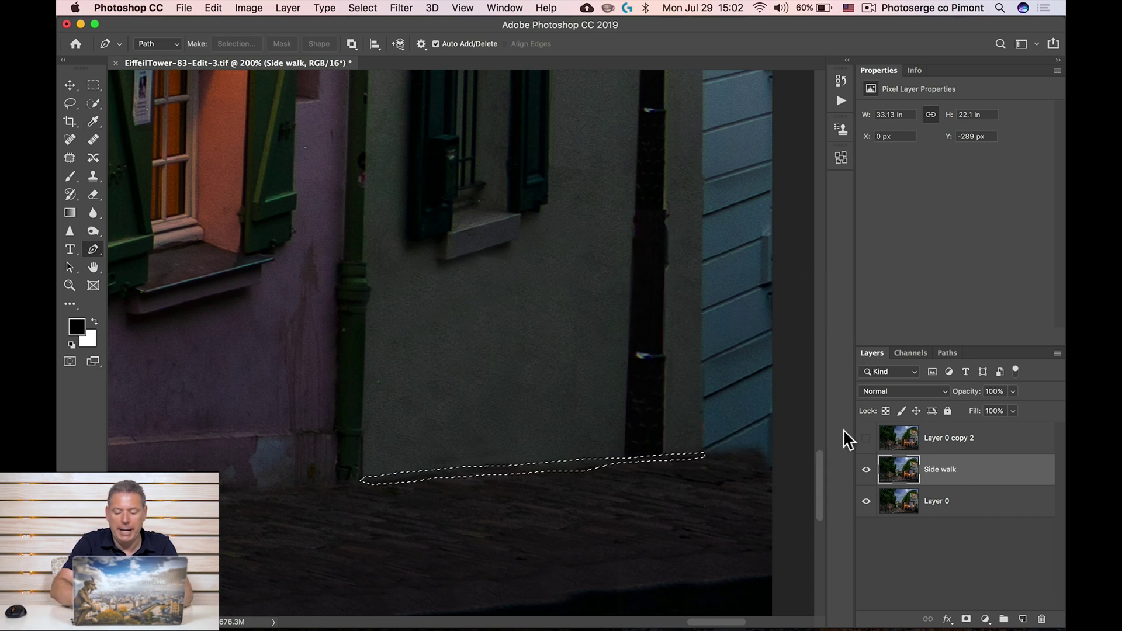
key("ctrl+l")
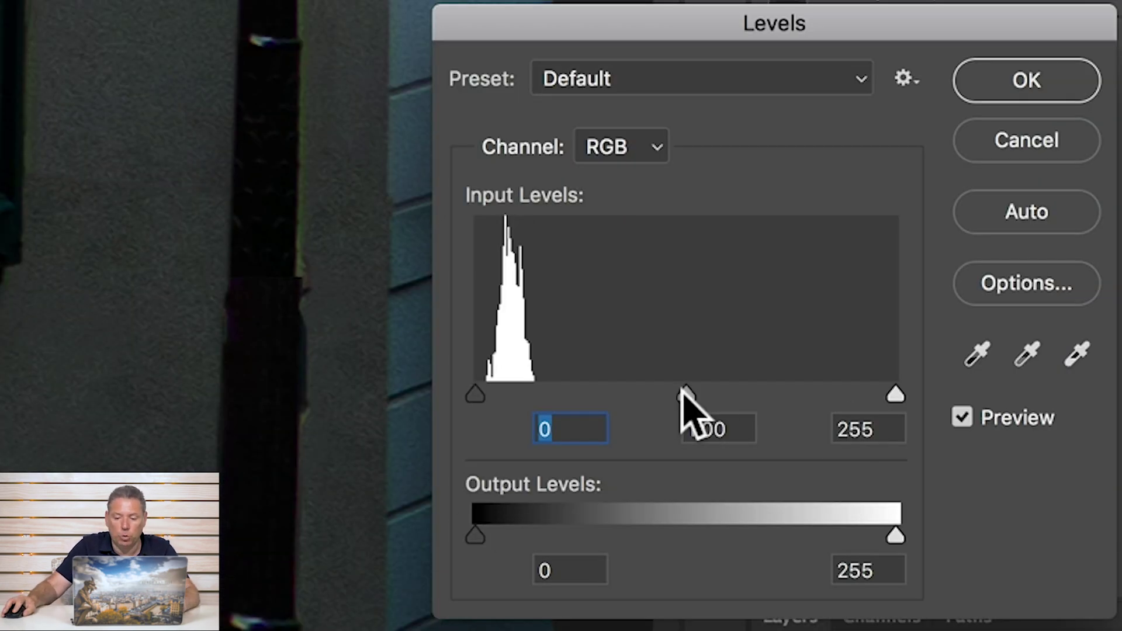
left_click_drag(683, 392, 726, 394)
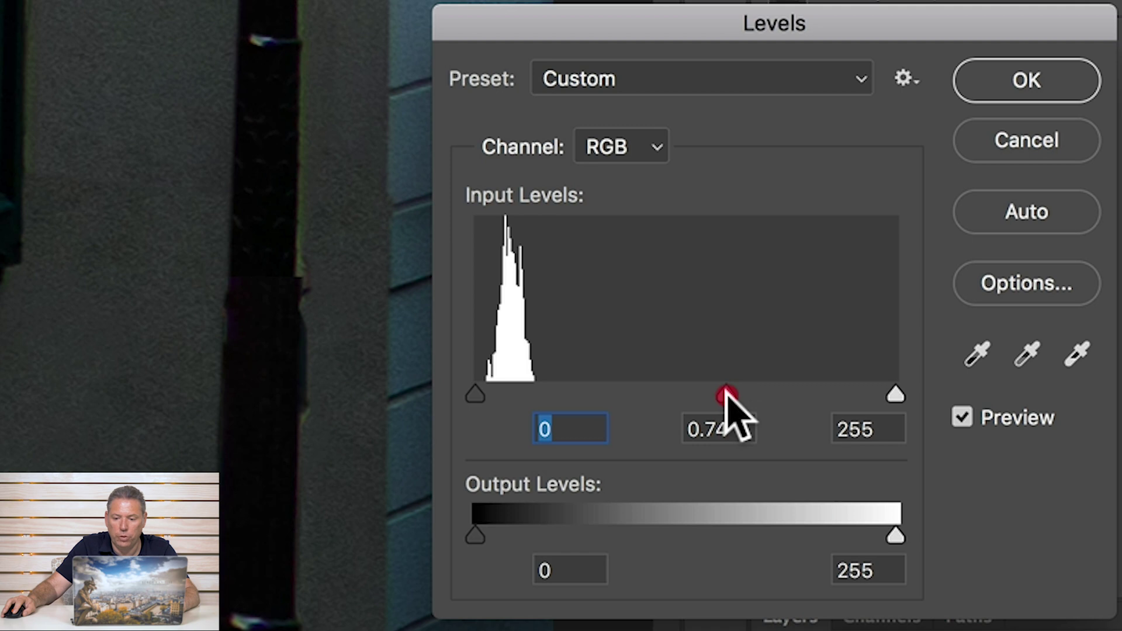
left_click(1065, 80)
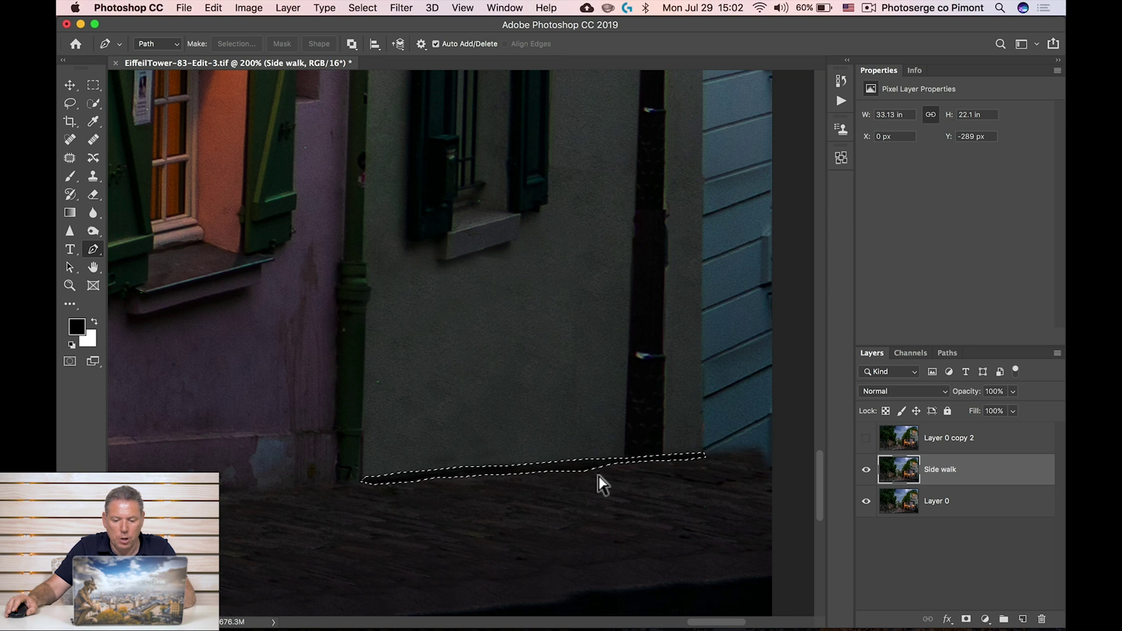
- Restore the path as a 0 px selection and redo Levels with midtones at 0.69
key("super+shift+p")
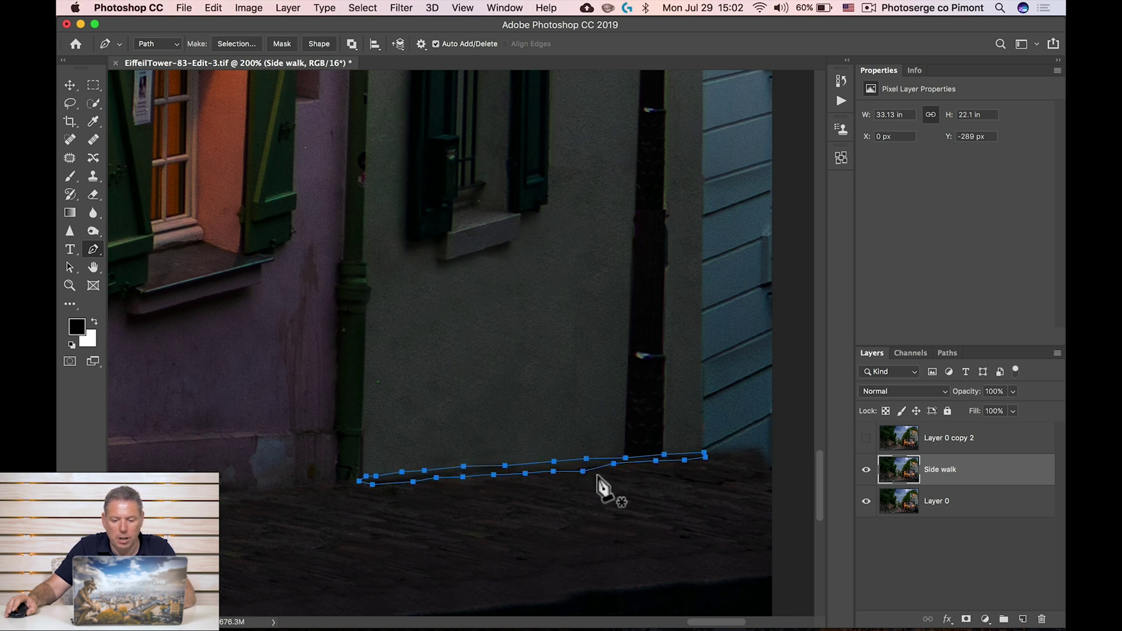
right_click(586, 469)
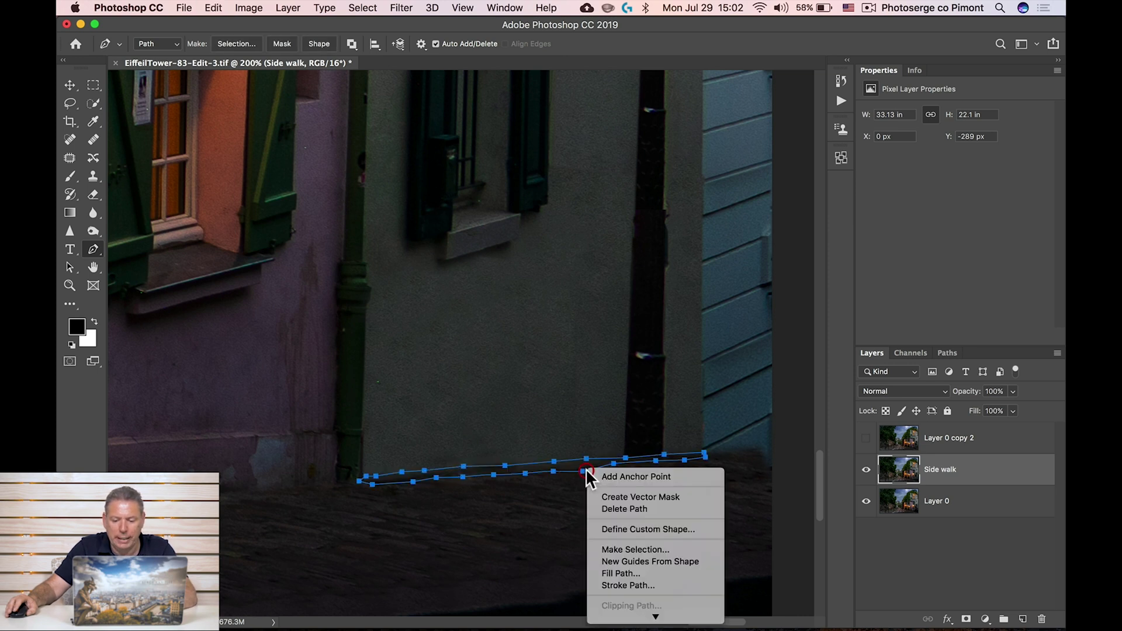
left_click(651, 549)
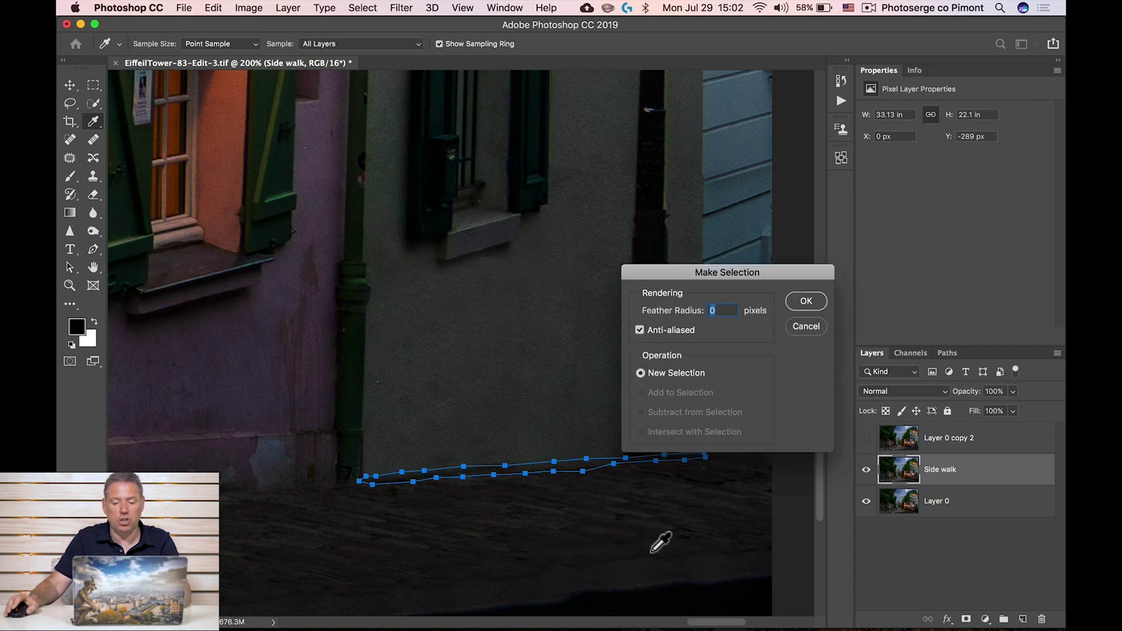
left_click(804, 302)
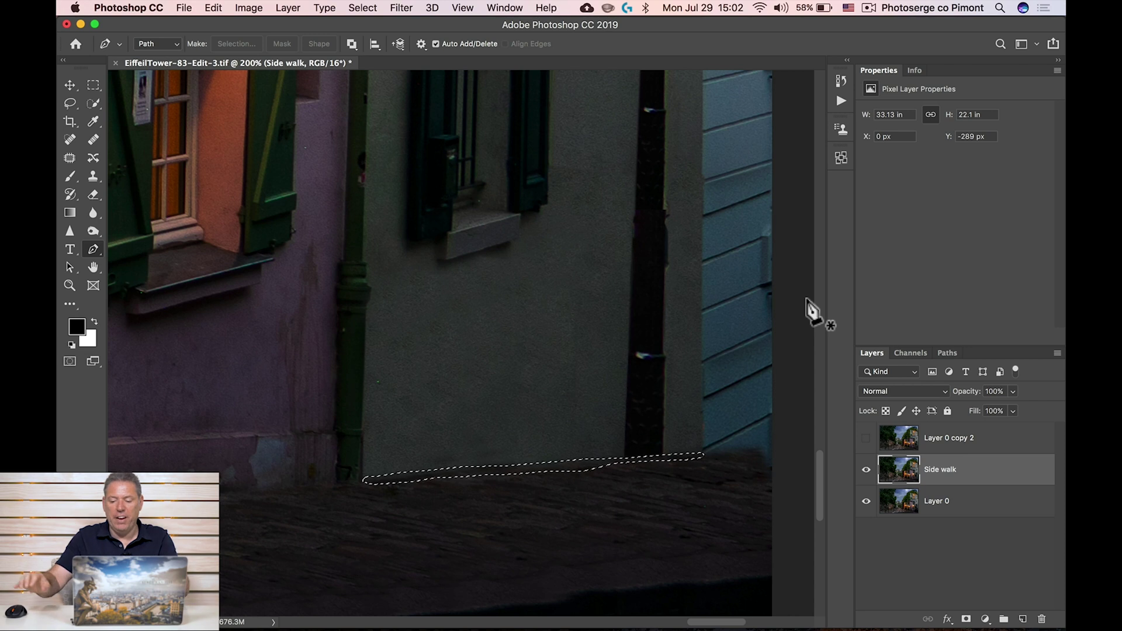
key("super+l")
left_click_drag(694, 393, 740, 393)
left_click(1031, 64)
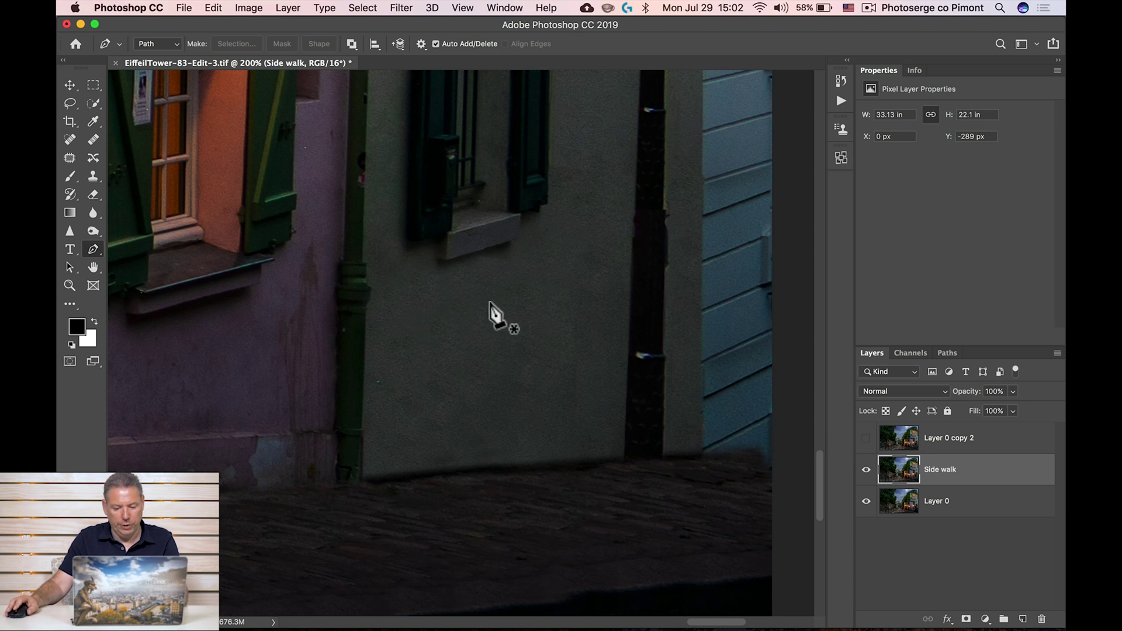
- Zoom around the storefront window and the wall below it, then zoom far out to the full photo
key("s")
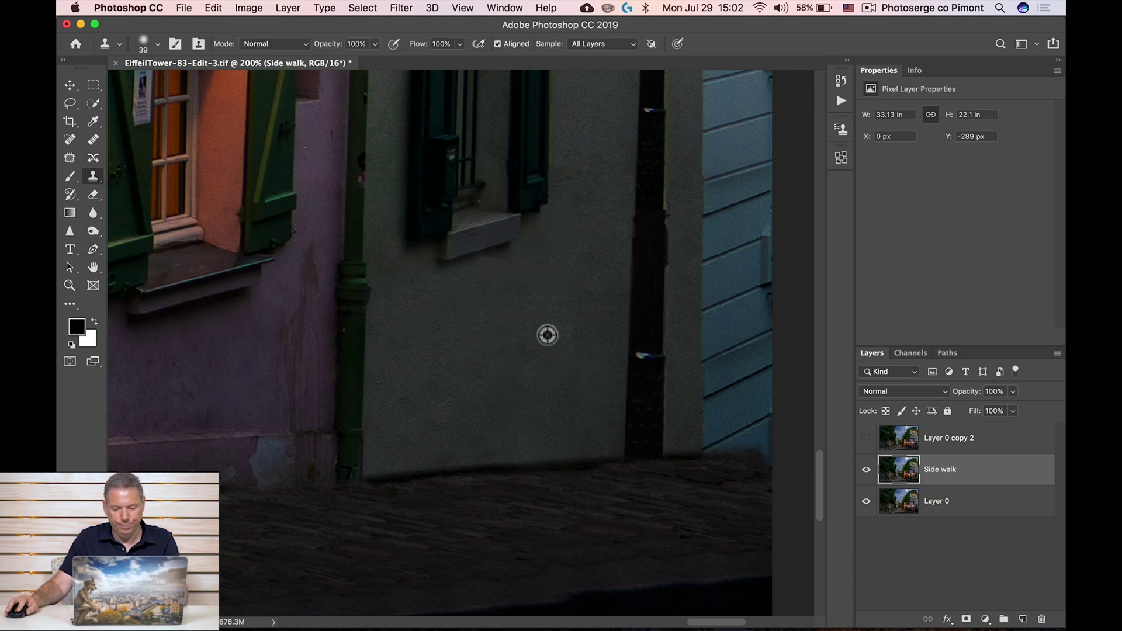
key("z")
left_click(491, 325, "alt")
left_click(411, 321, "alt")
left_click(308, 314)
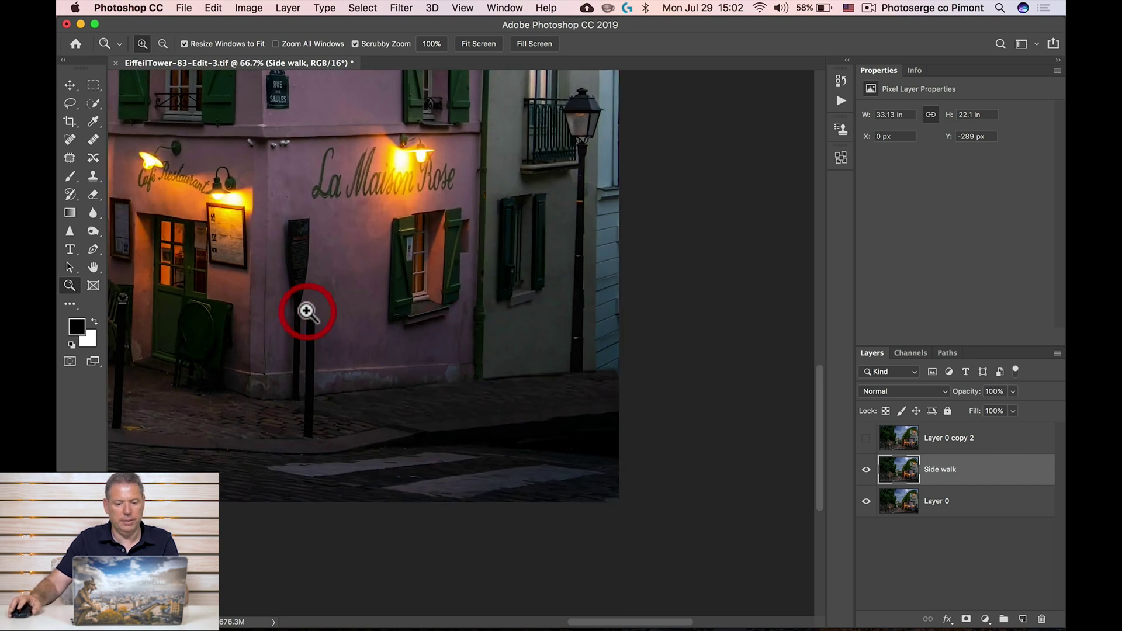
left_click(435, 235)
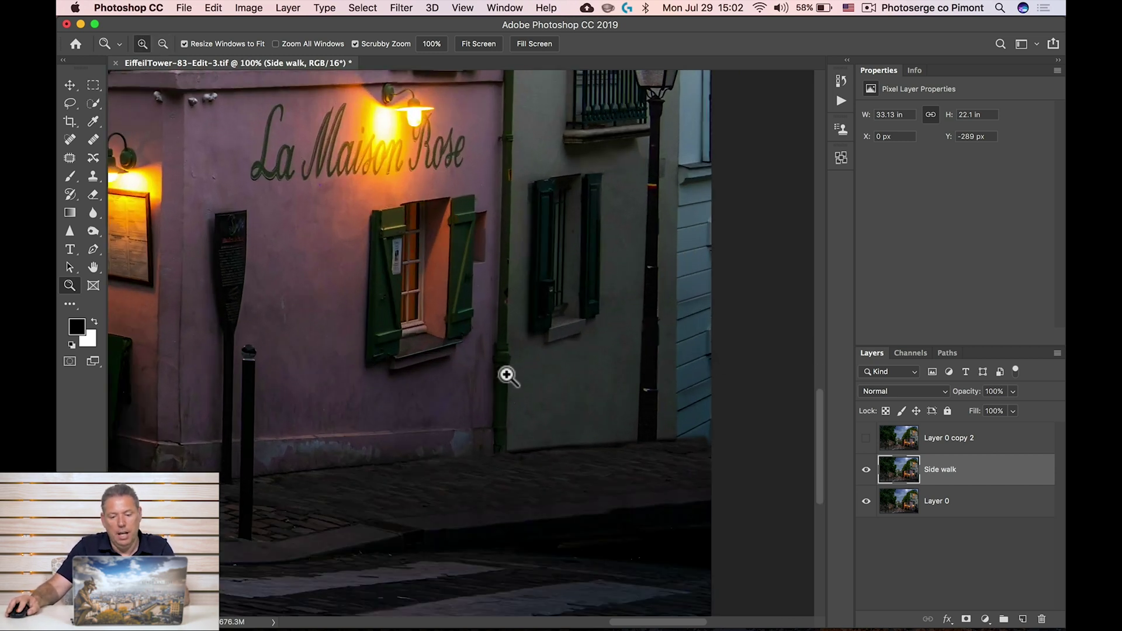
left_click(600, 376)
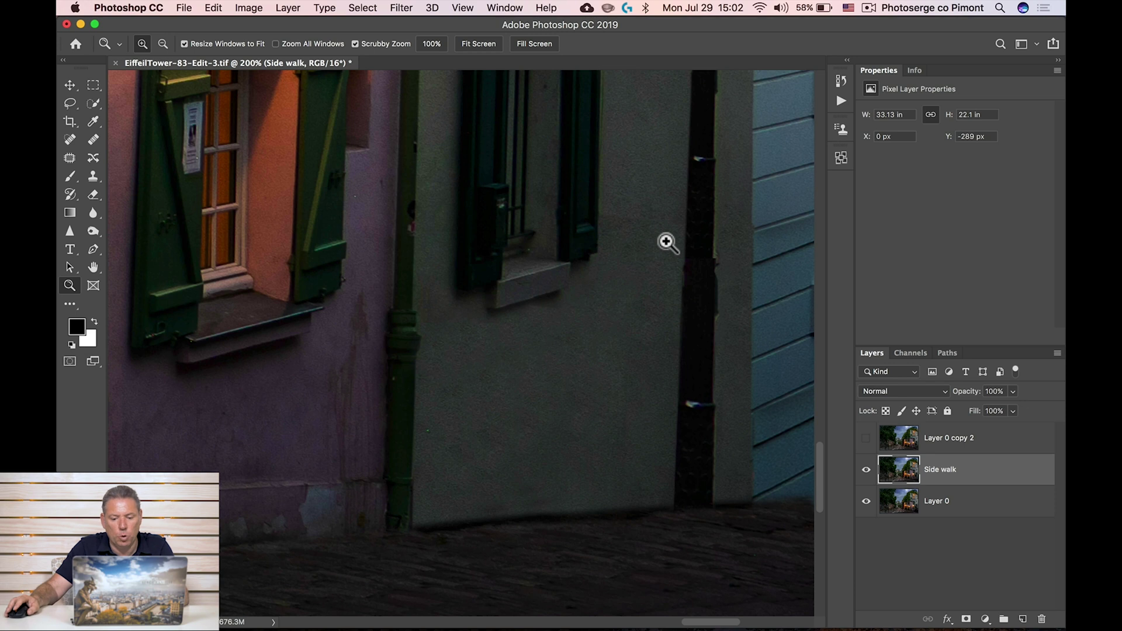
key("s")
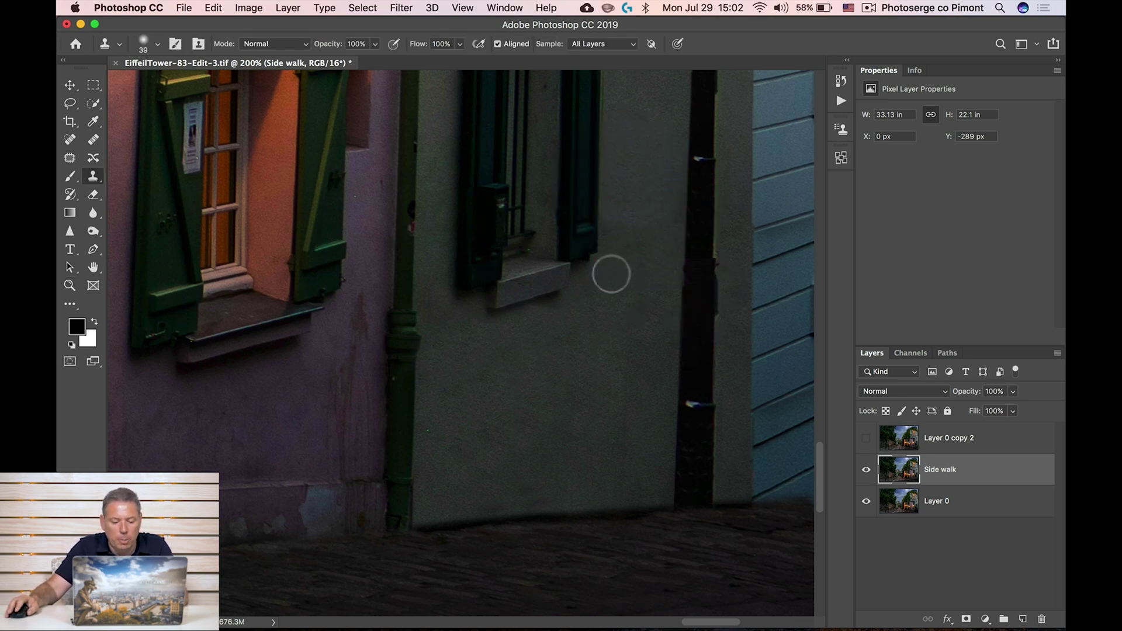
key("z")
left_click_drag(554, 248, 532, 253)
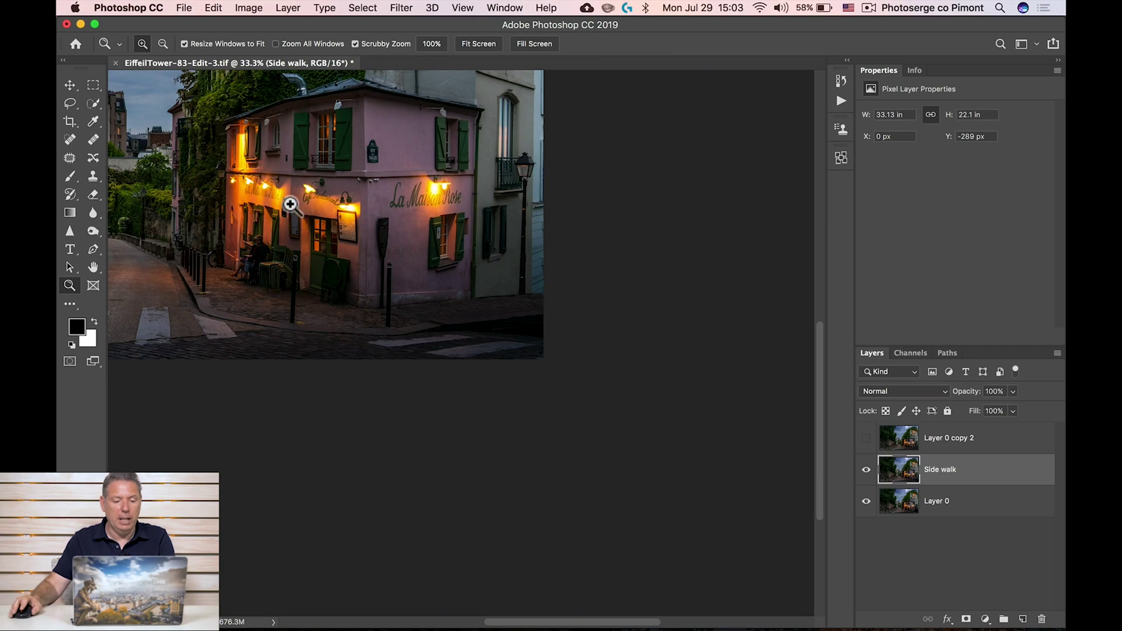
left_click(268, 200)
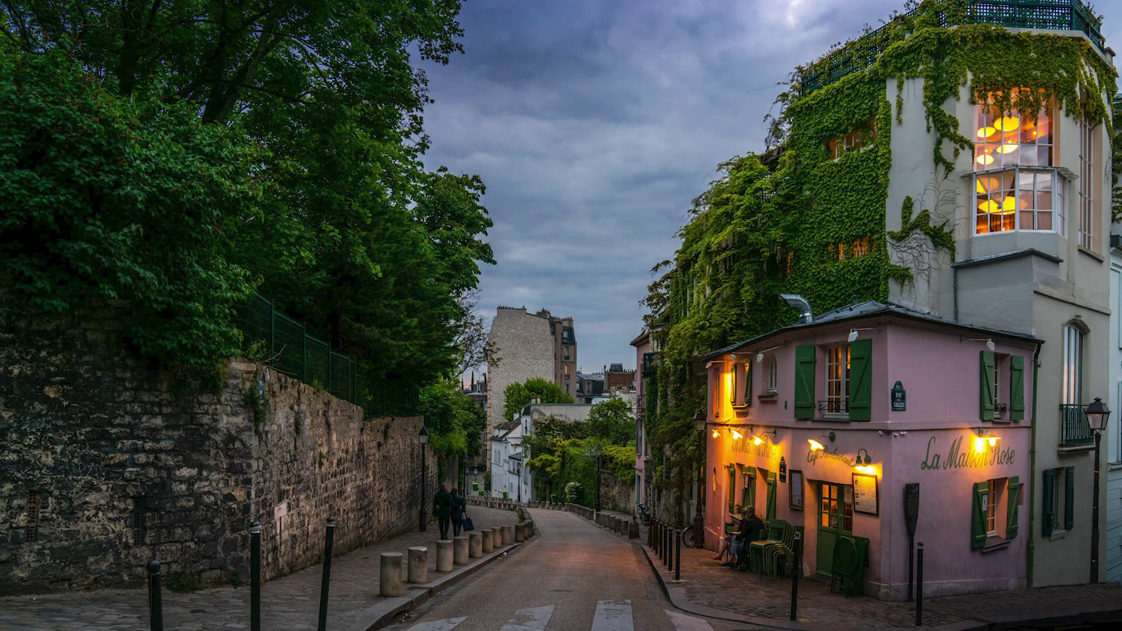